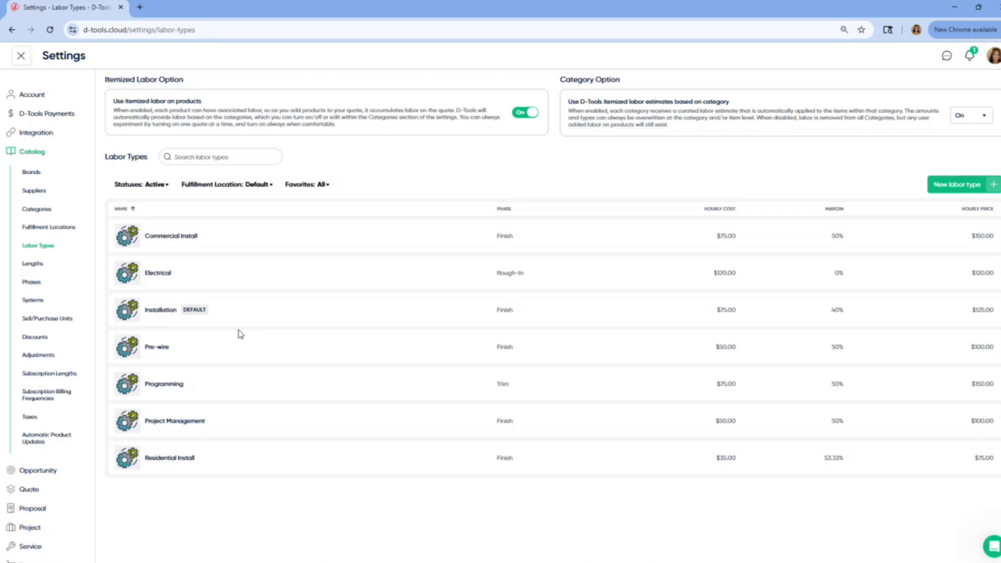
# - Open the Installation labor type from the Labor Types list for editing
pyautogui.click(232, 312)
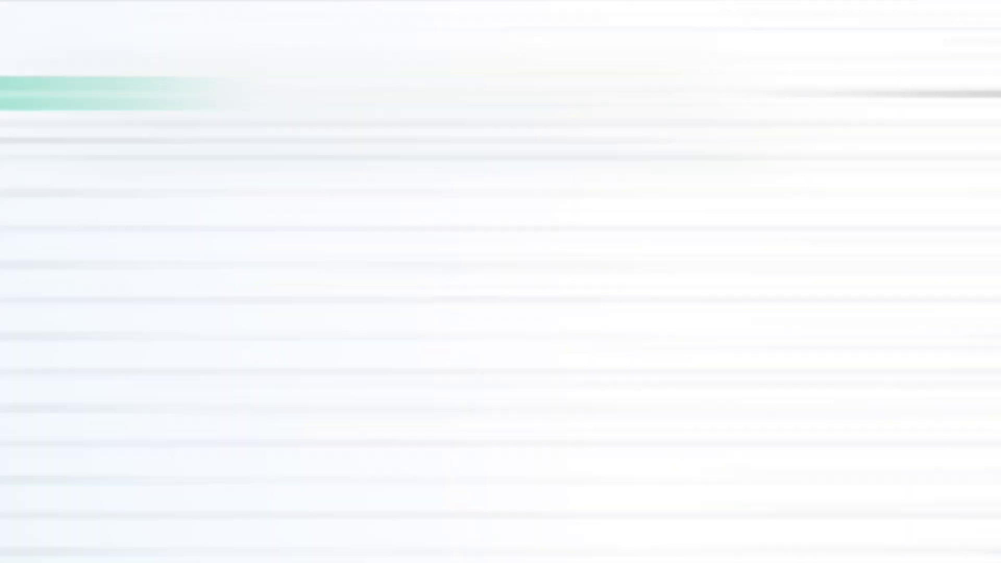
# - Enable fulfillment location to review Installation's per-location pricing, then cancel without saving
pyautogui.click(425, 517)
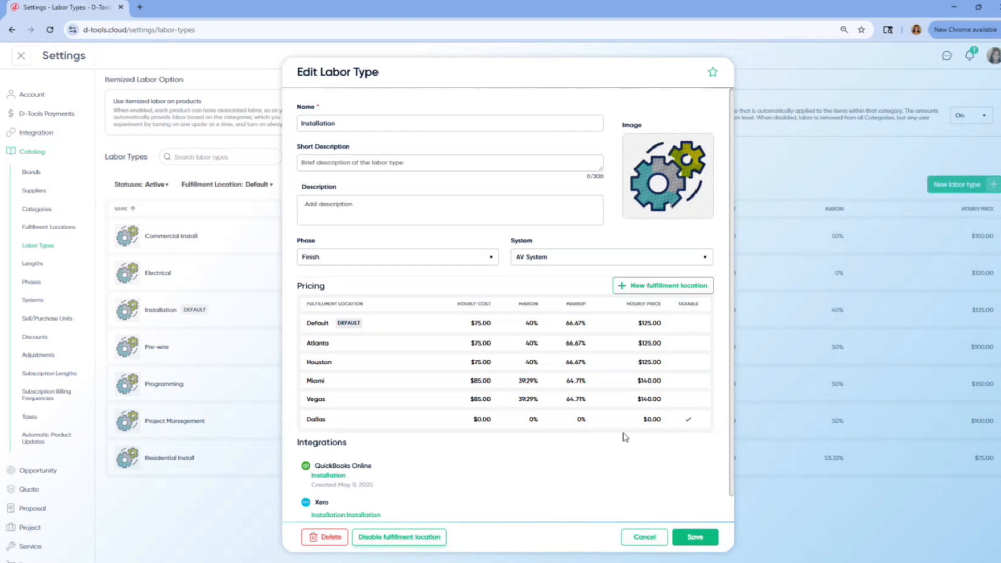
pyautogui.click(645, 537)
pyautogui.moveTo(231, 311)
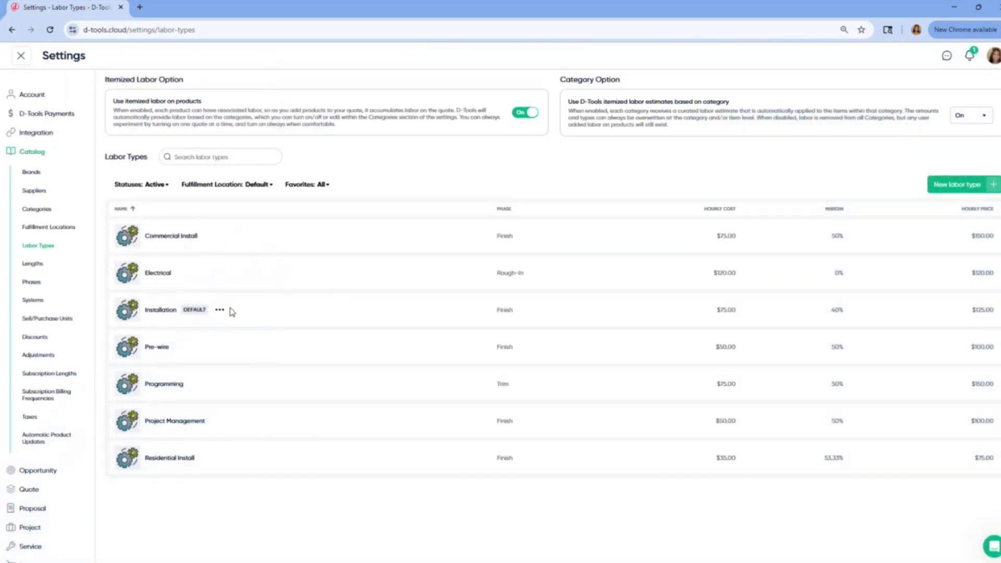
pyautogui.scroll(-2, 26, 378)
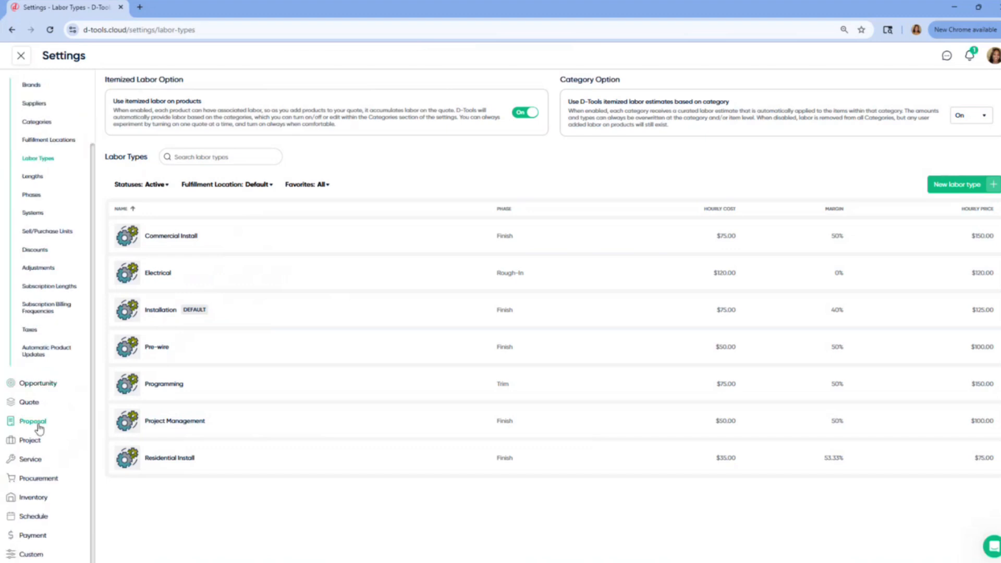
# - Go to the Service settings' Labor Types list
pyautogui.click(33, 458)
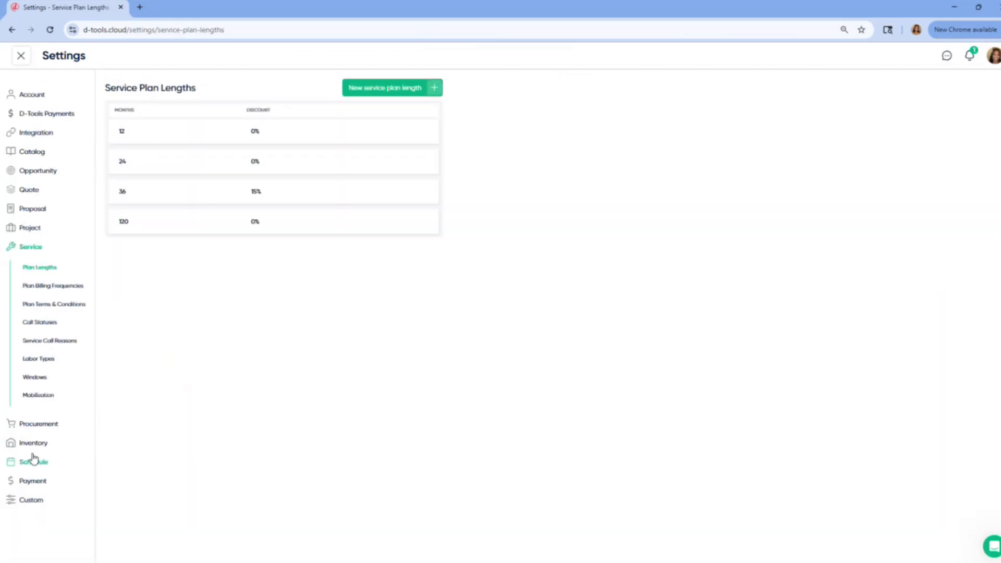
pyautogui.click(50, 368)
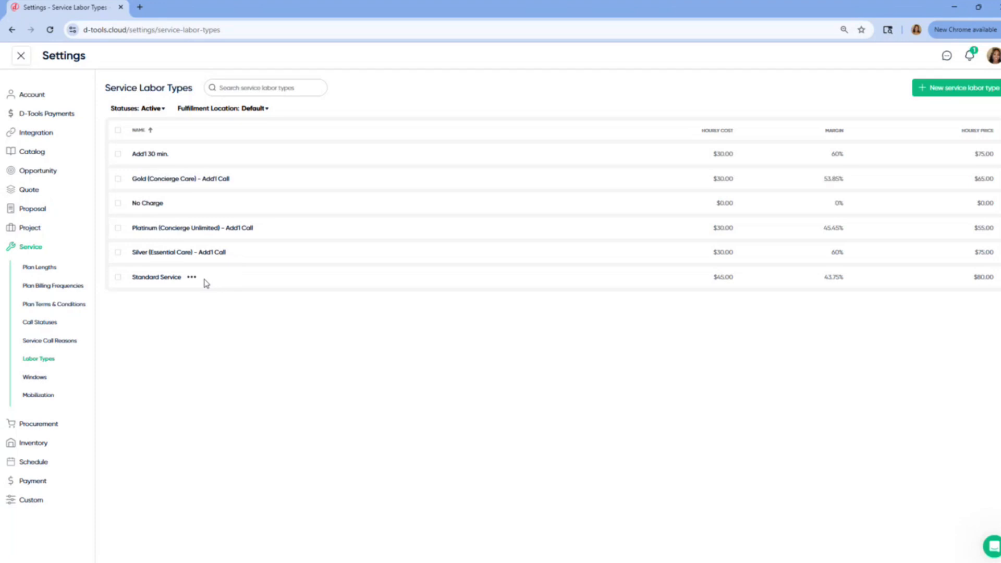
# - Open Standard Service and inspect the Deposit Paid through Installation In Progress project stages
pyautogui.click(187, 279)
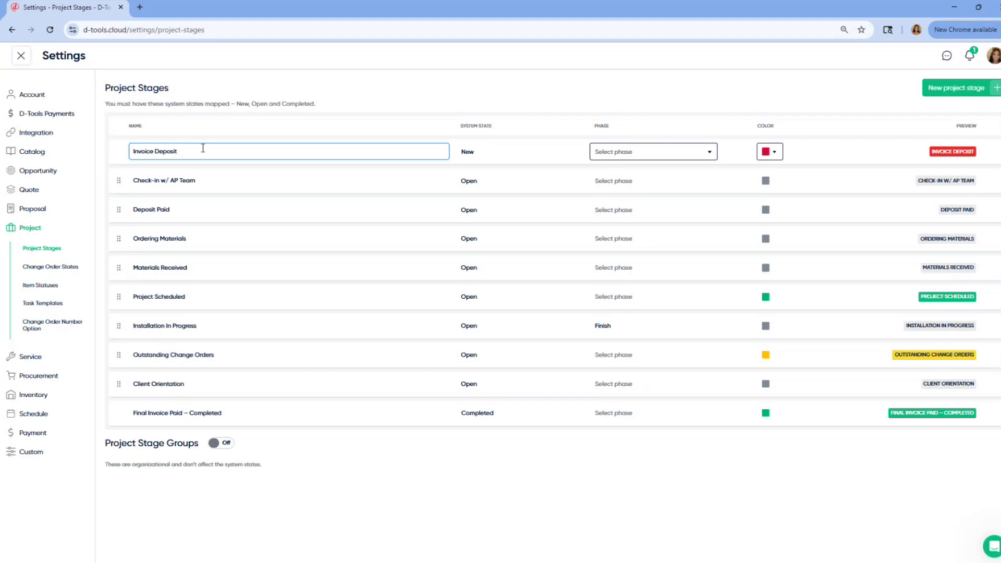
pyautogui.click(175, 209)
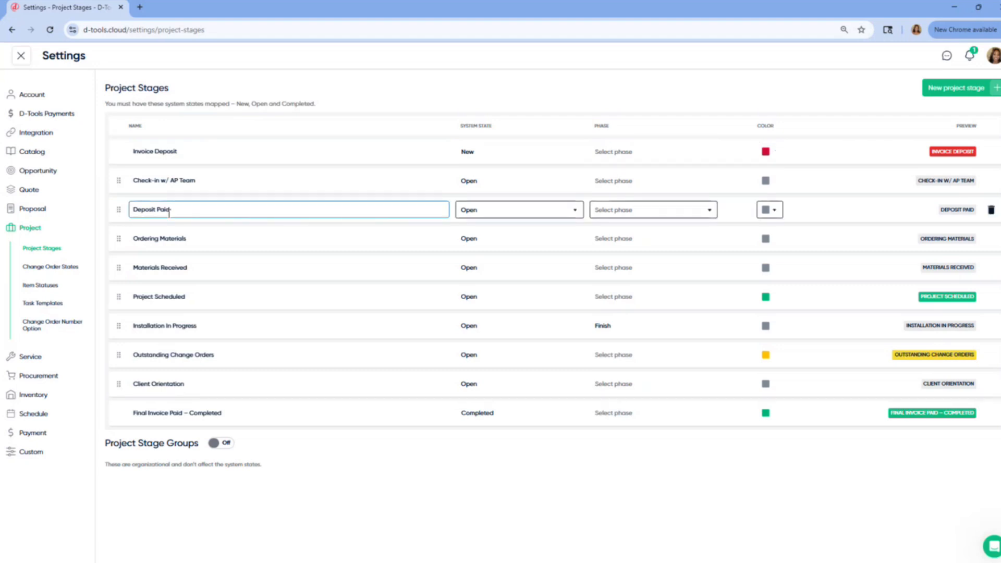
pyautogui.click(189, 237)
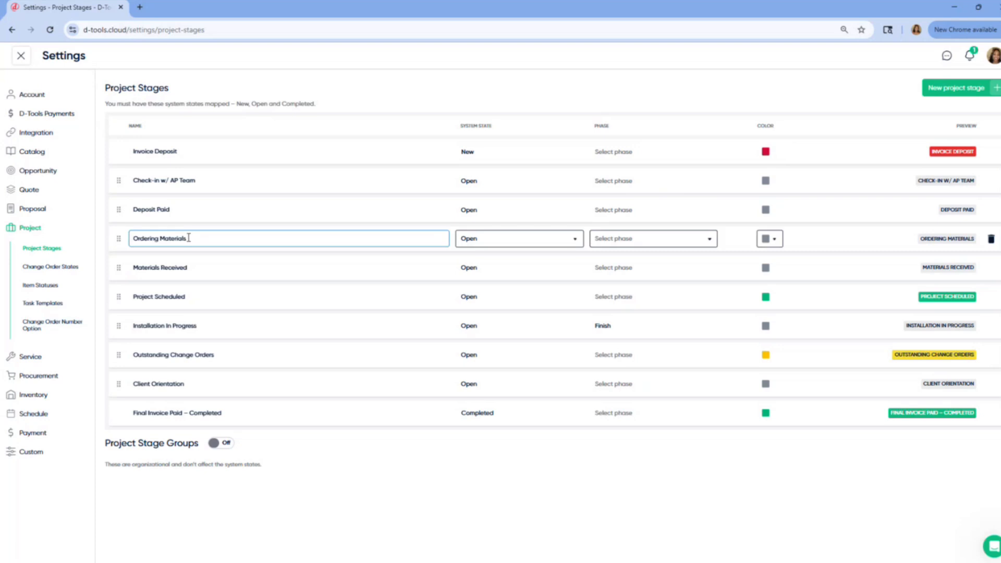
pyautogui.click(189, 257)
pyautogui.click(187, 293)
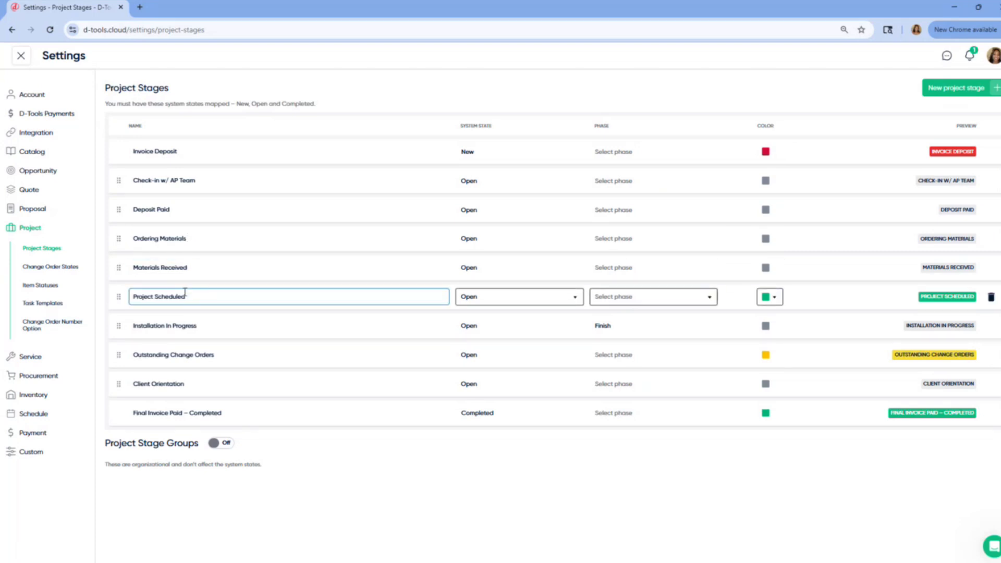
pyautogui.click(194, 326)
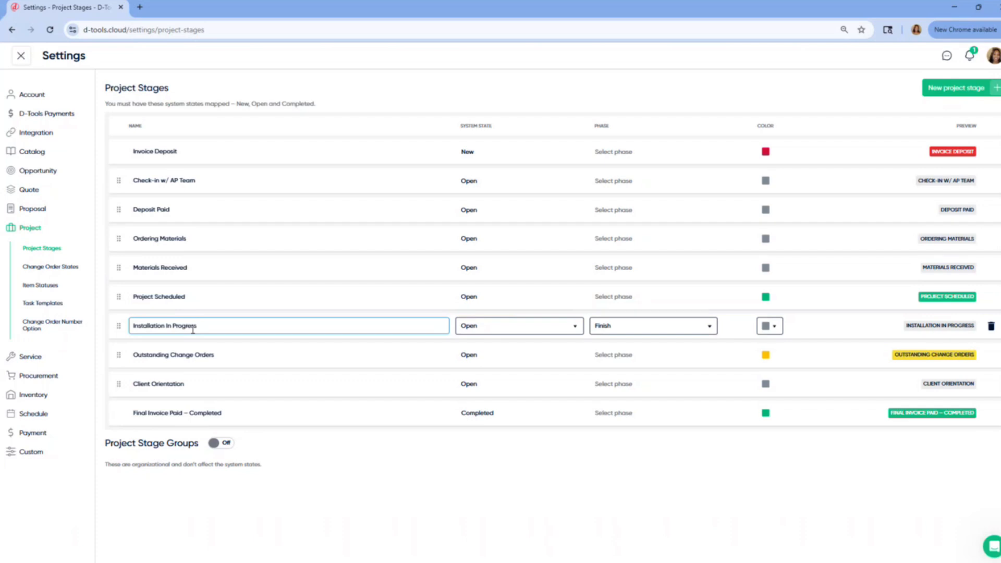
# - Review the Outstanding Change Orders, Client Orientation and Final Invoice Paid – Completed stages, then finish
pyautogui.click(200, 355)
pyautogui.click(199, 381)
pyautogui.click(198, 366)
pyautogui.click(200, 375)
pyautogui.click(201, 413)
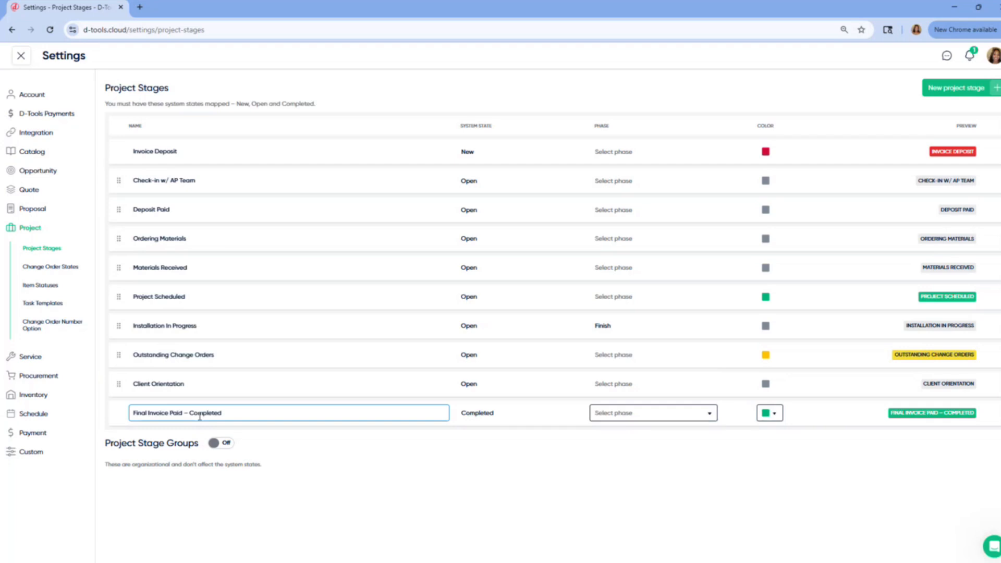
pyautogui.click(299, 454)
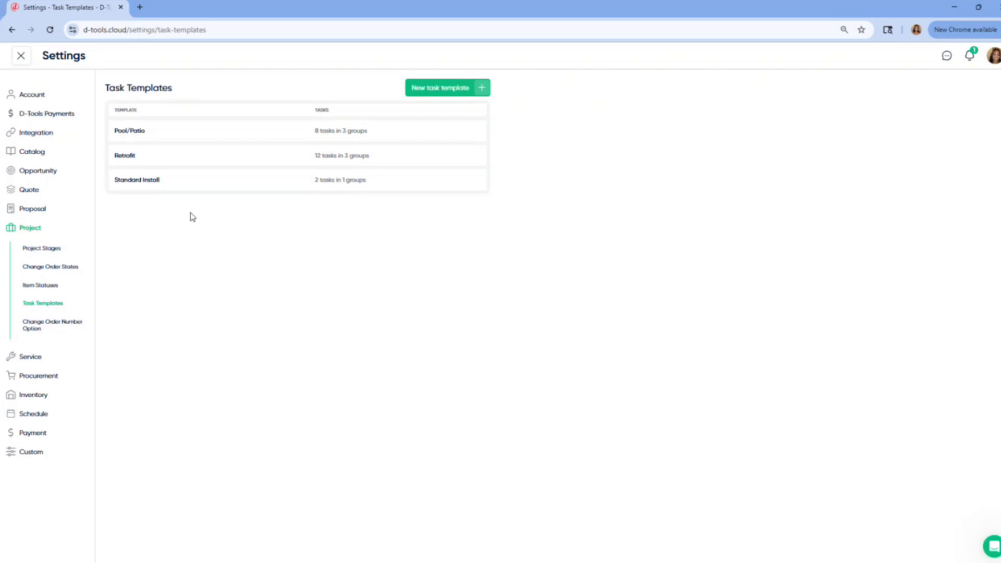
# - Open the Retrofit task template and view its Initial Site Walk Through task details
pyautogui.click(134, 162)
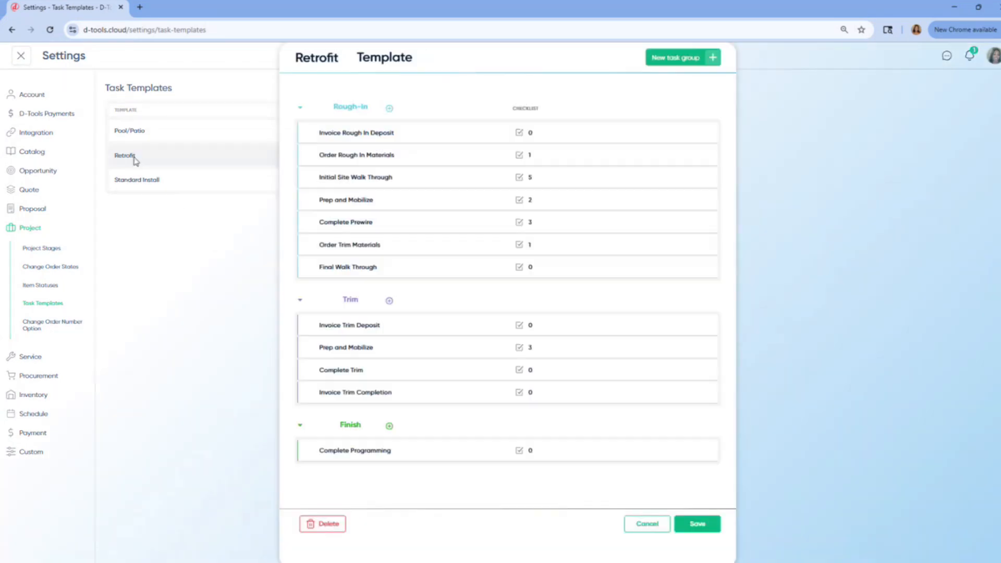
pyautogui.moveTo(364, 191)
pyautogui.moveTo(376, 225)
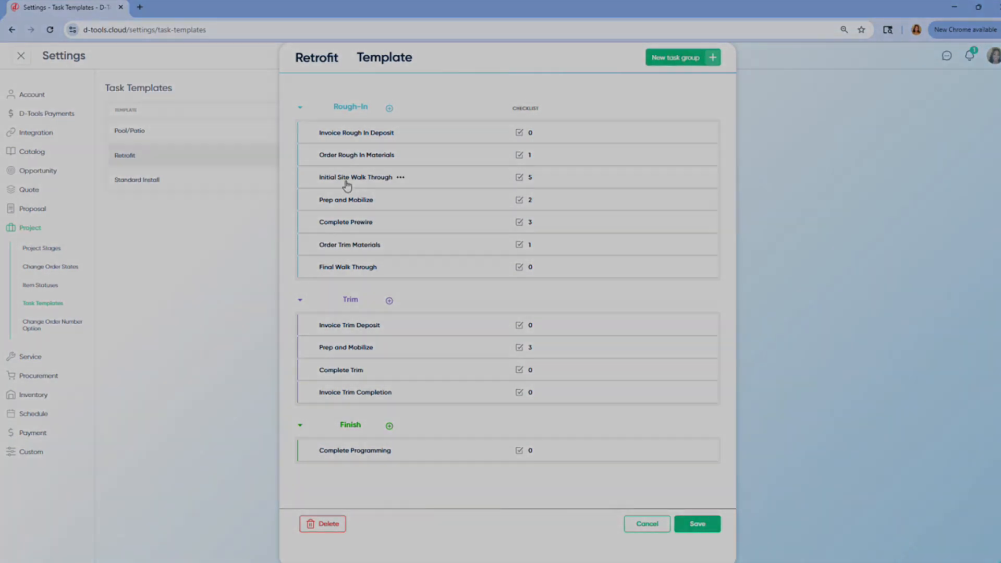
pyautogui.click(347, 180)
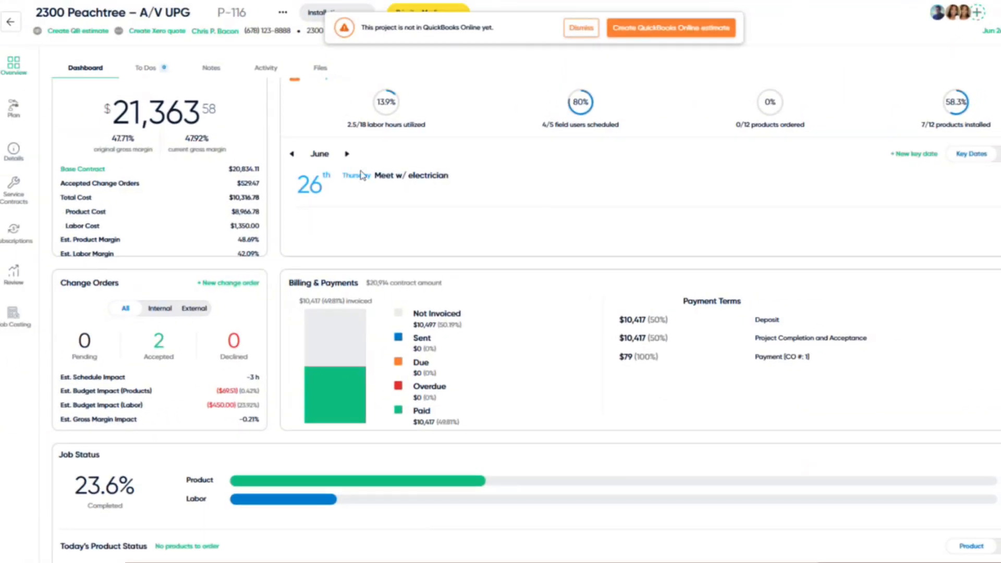
# - Show the project plan's task list and bring up the Select Task Template dialog
pyautogui.scroll(1, 359, 176)
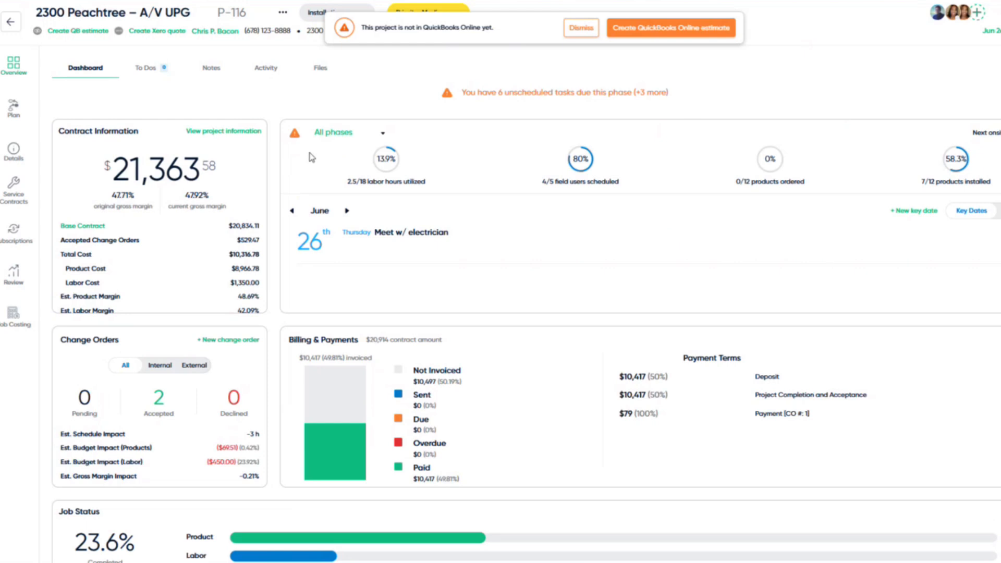
pyautogui.click(14, 111)
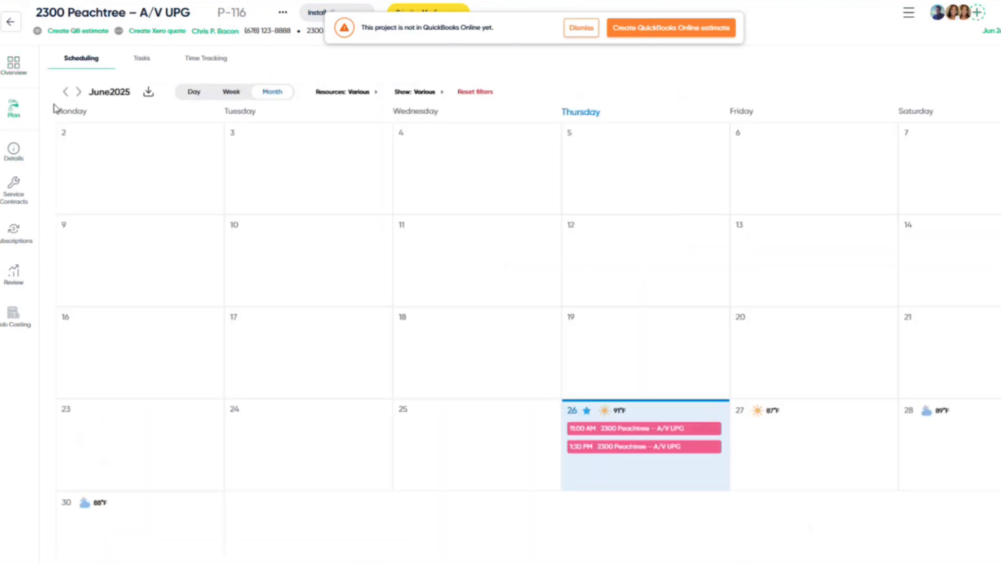
pyautogui.click(142, 68)
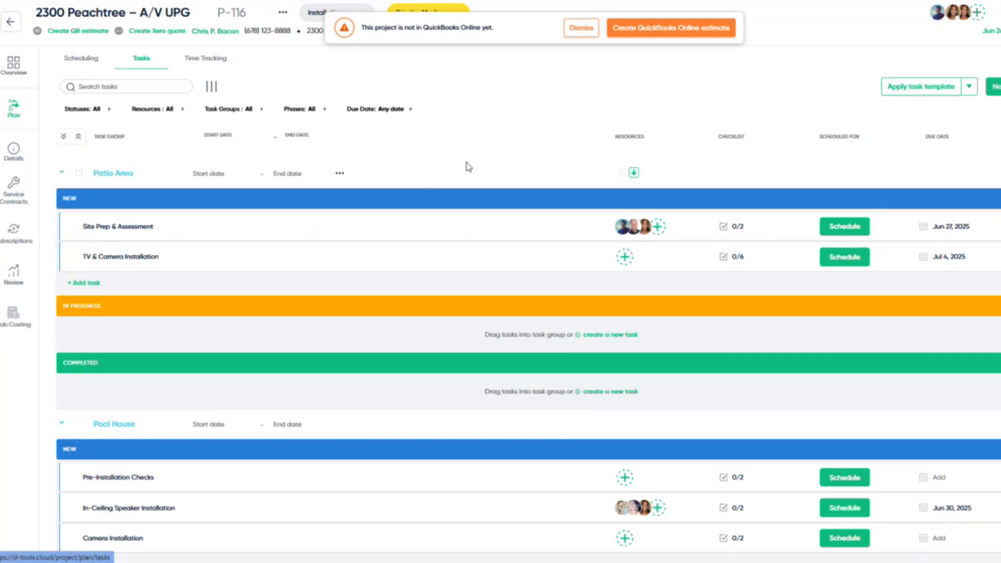
pyautogui.click(933, 95)
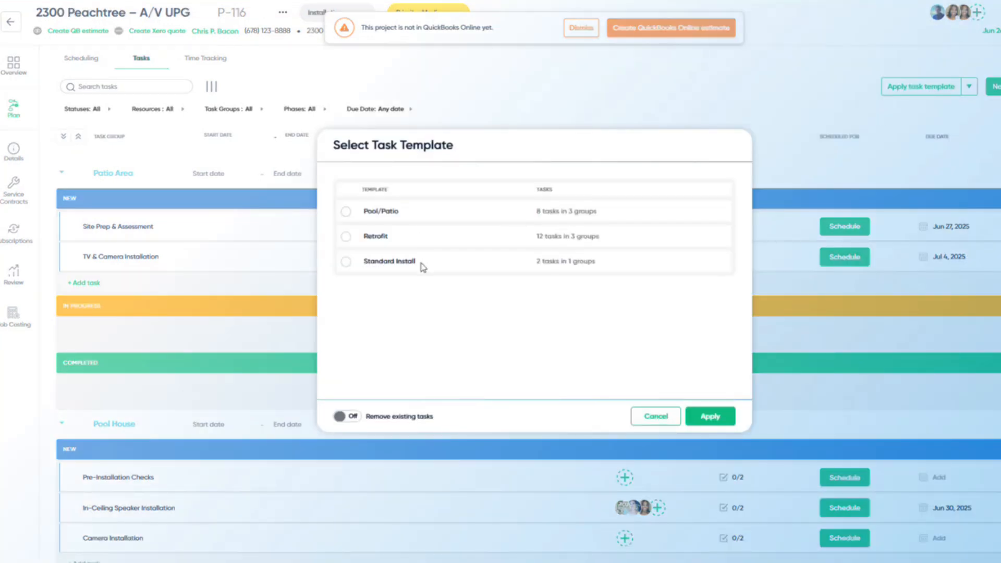
pyautogui.click(634, 415)
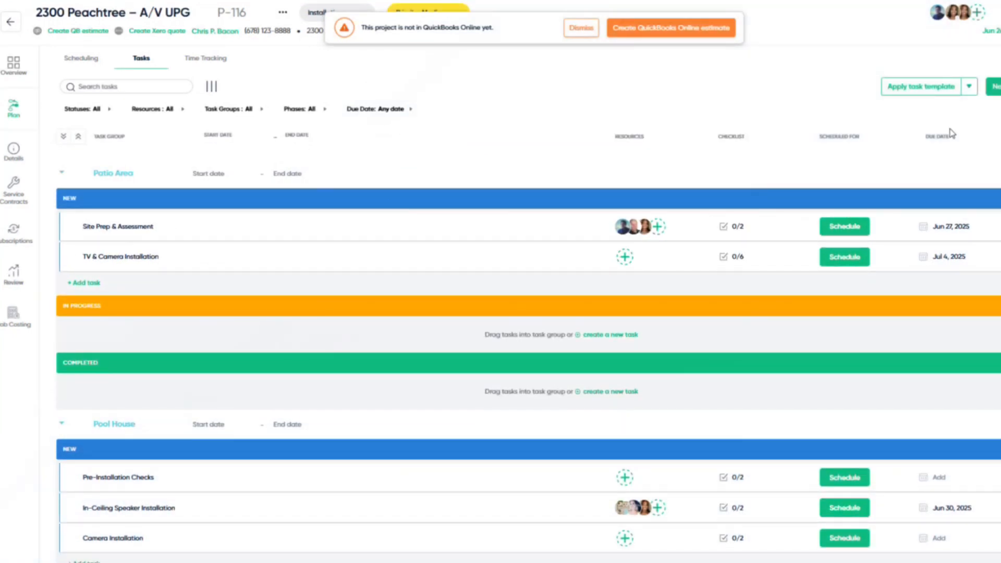
pyautogui.click(970, 88)
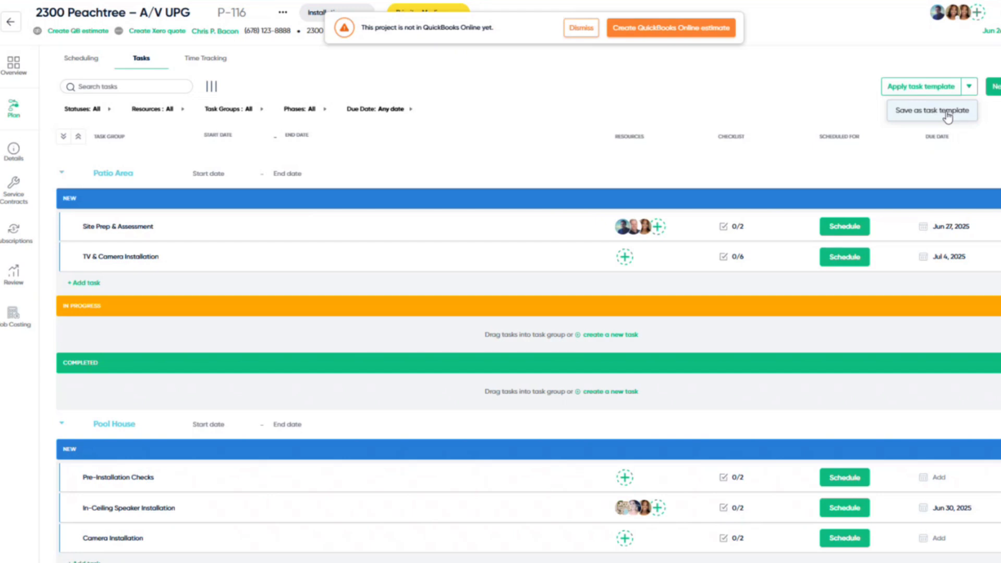
pyautogui.click(516, 114)
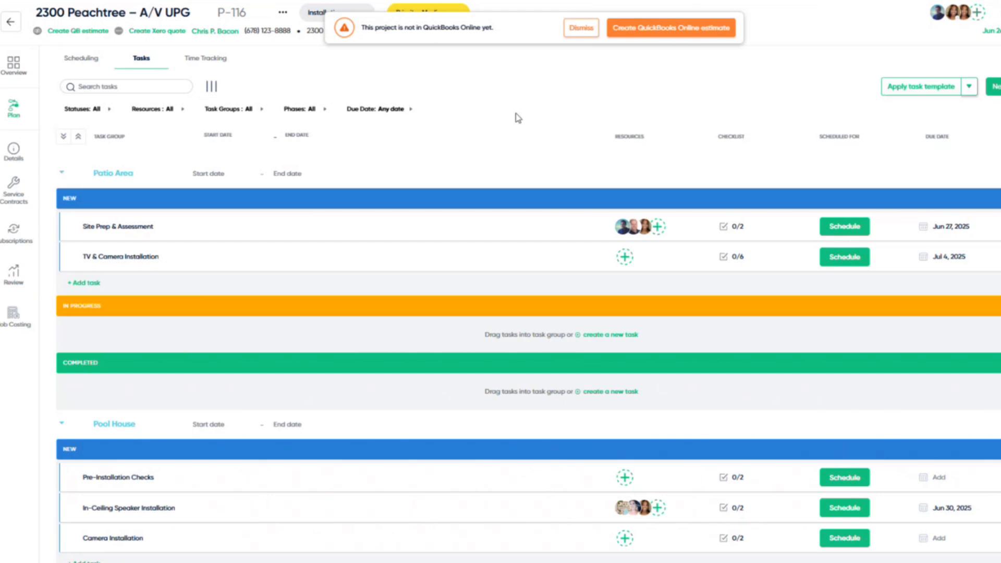
pyautogui.click(145, 174)
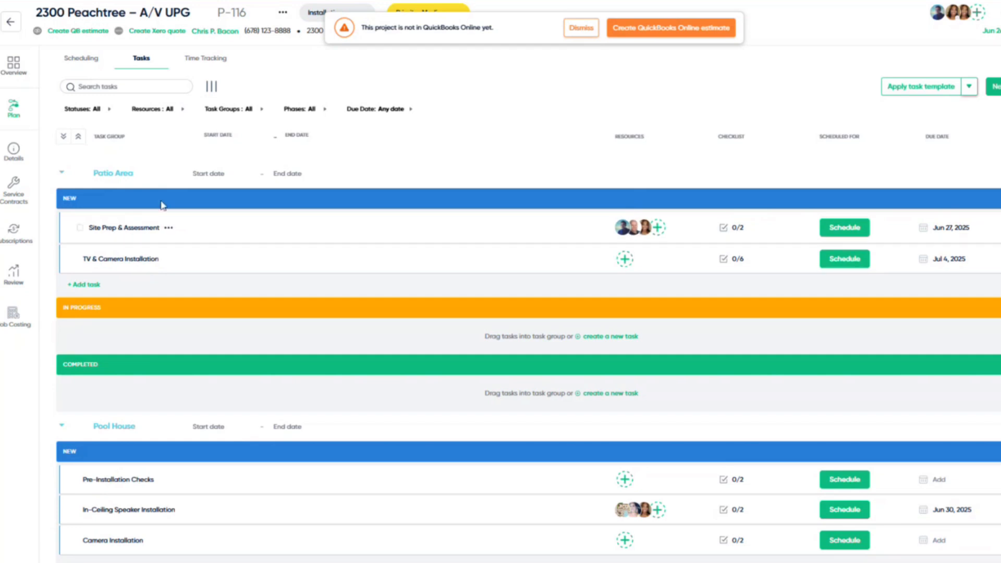
# - Assign a team member as a resource on the TV & Camera Installation task
pyautogui.click(623, 260)
pyautogui.scroll(-3, 655, 333)
pyautogui.click(659, 407)
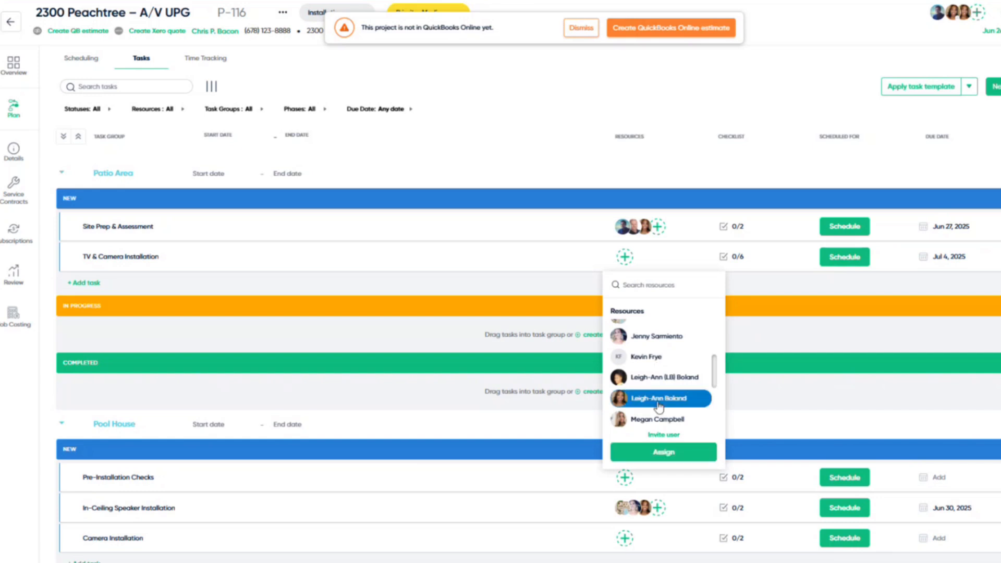
pyautogui.click(664, 453)
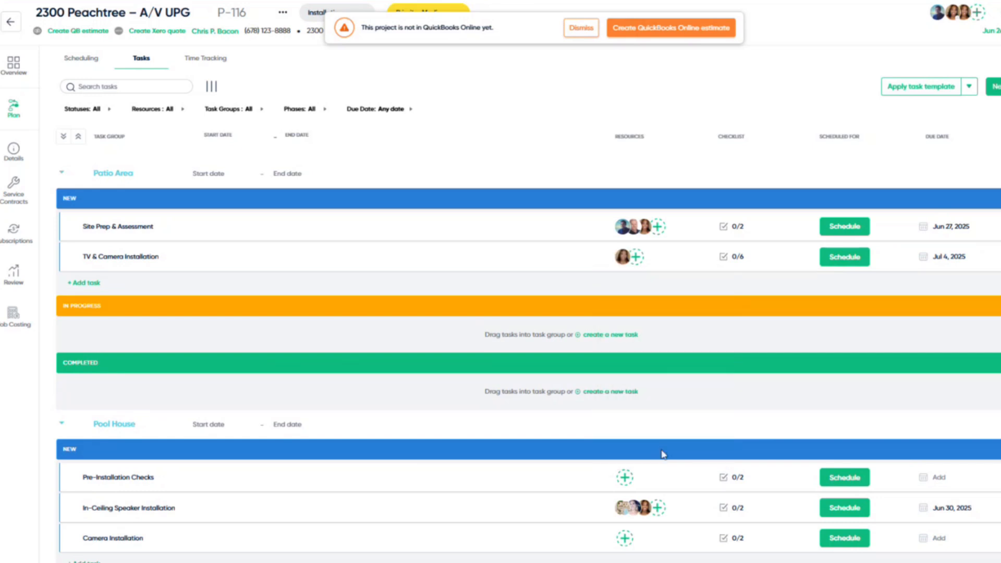
# - Open the TV & Camera Installation task details and start adding project items
pyautogui.click(139, 264)
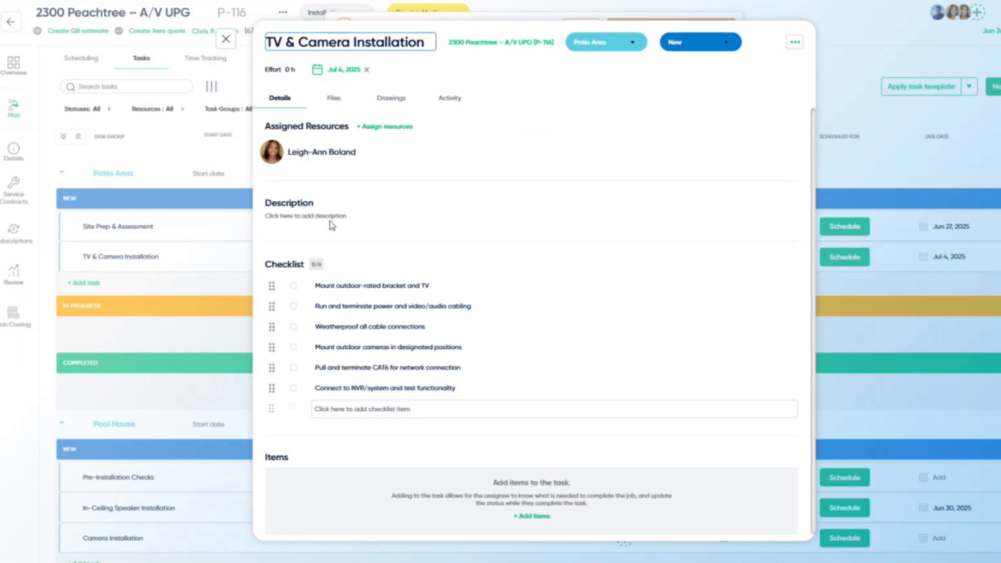
pyautogui.scroll(-1, 334, 222)
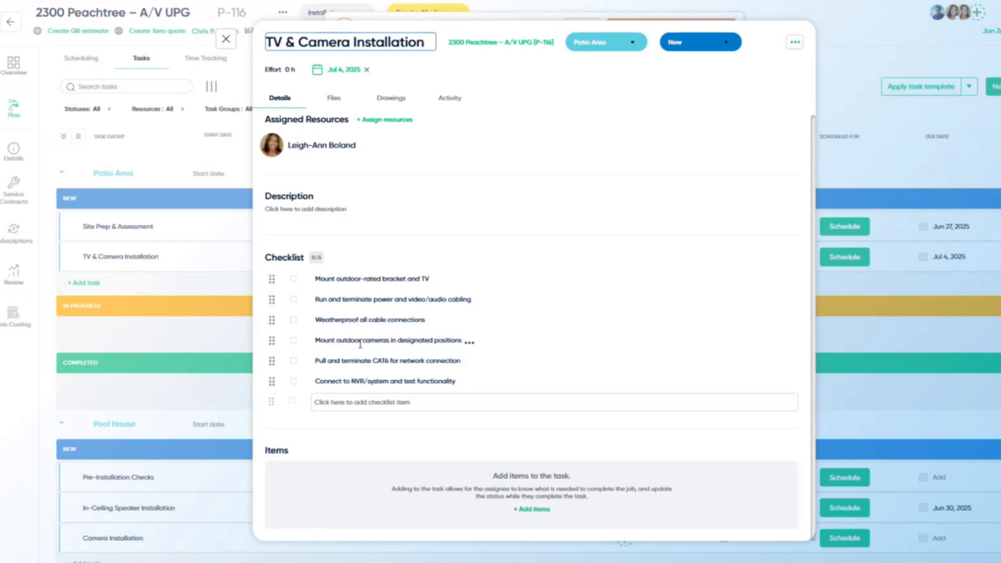
pyautogui.click(541, 516)
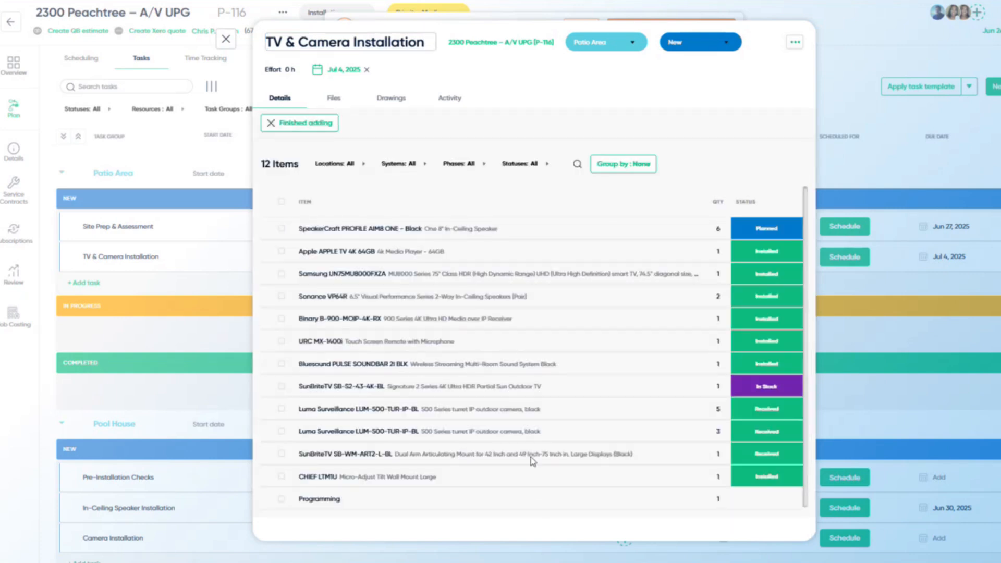
# - Filter project items to the Patio location and add all three to the task
pyautogui.click(351, 165)
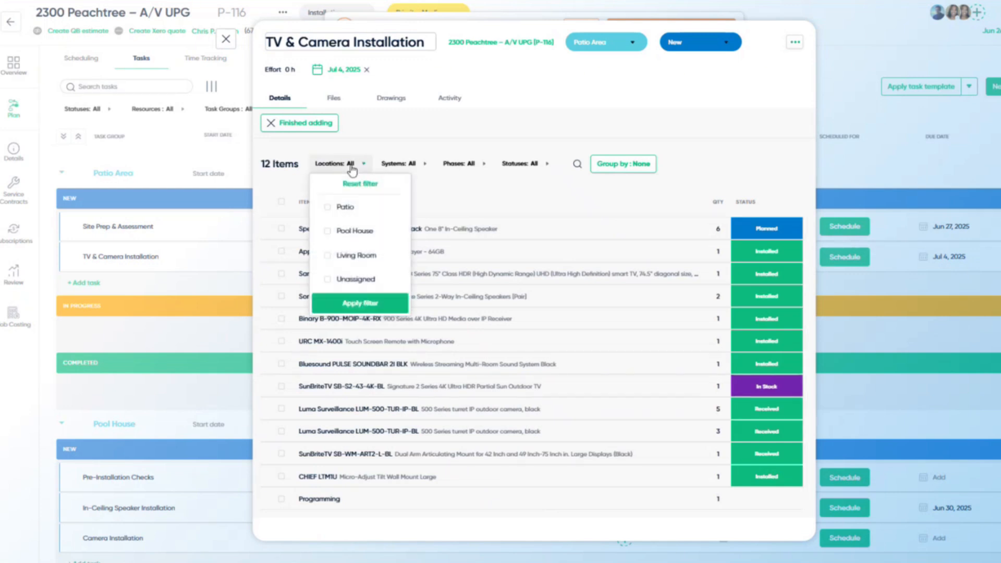
pyautogui.click(328, 208)
pyautogui.click(372, 305)
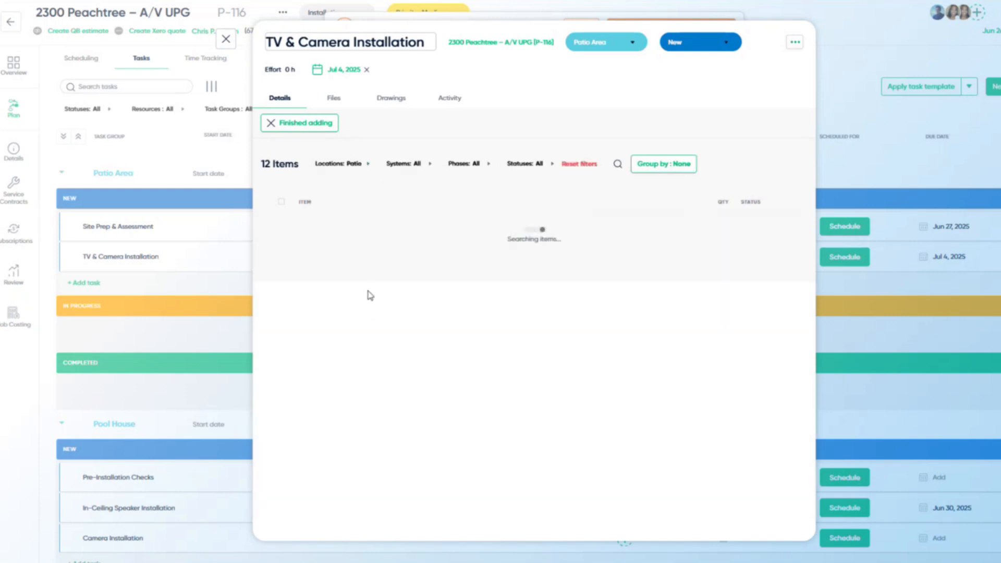
pyautogui.click(281, 201)
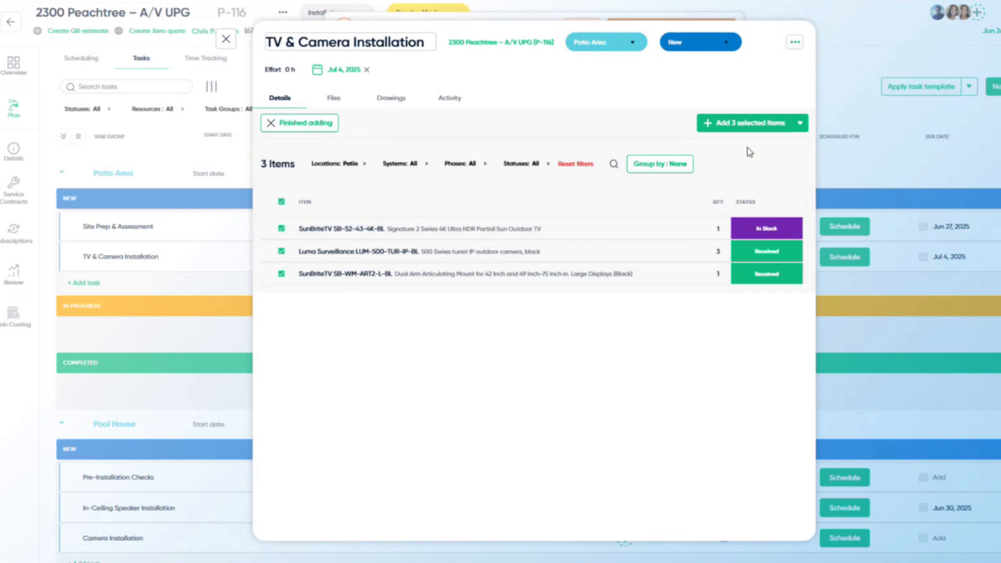
pyautogui.click(751, 130)
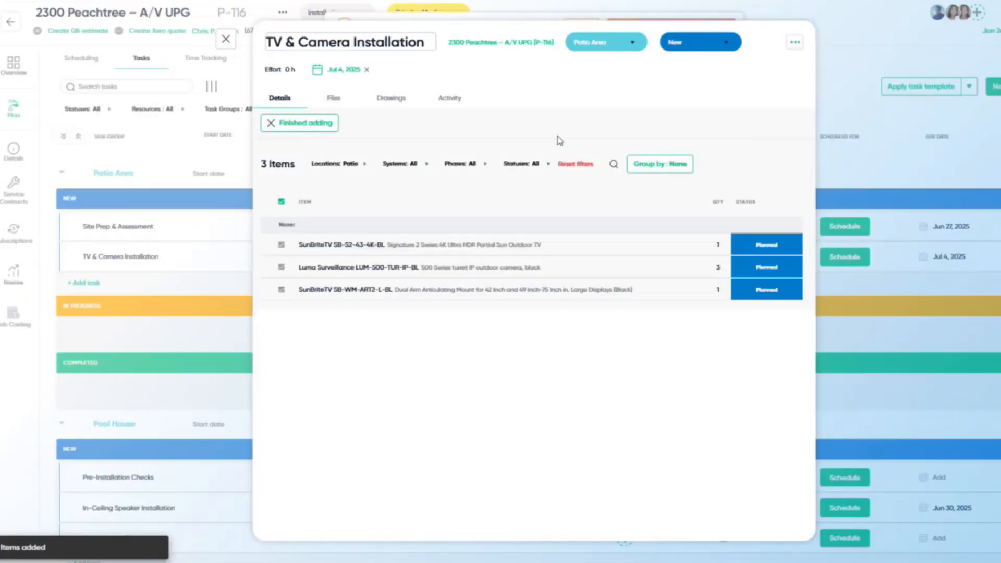
pyautogui.click(329, 137)
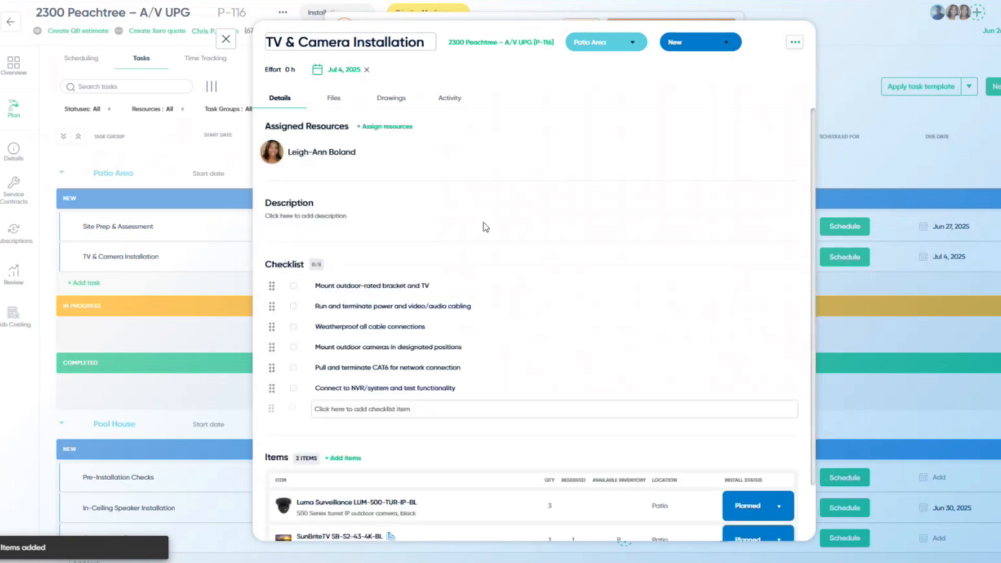
# - Show the TV & Camera Installation task's Files tab
pyautogui.scroll(-1, 522, 250)
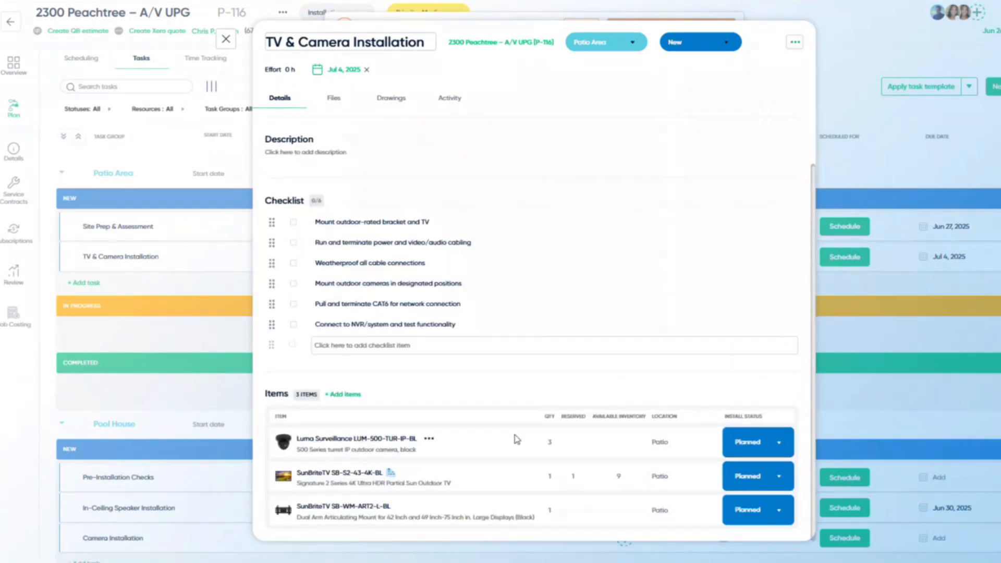
pyautogui.scroll(1, 363, 271)
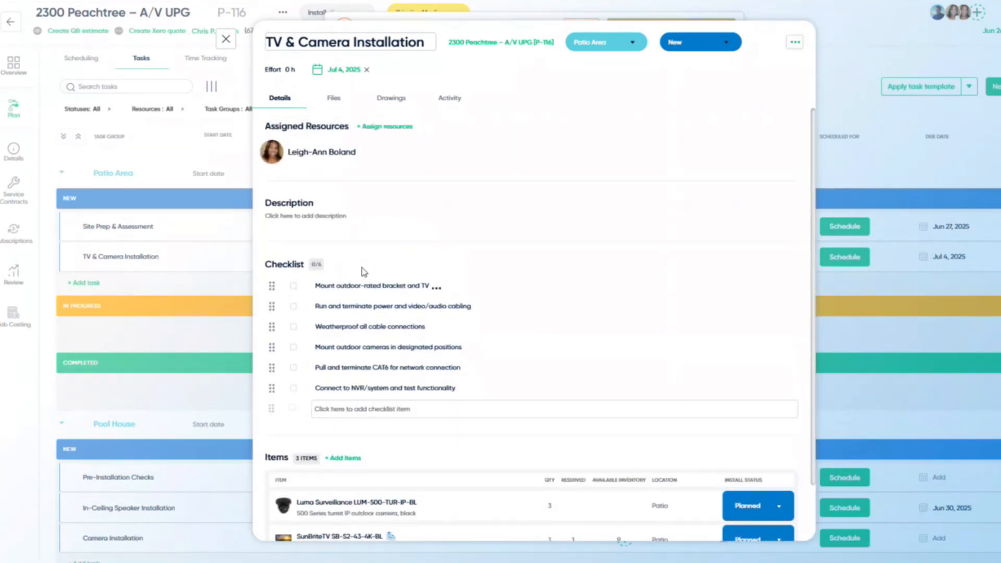
pyautogui.click(336, 100)
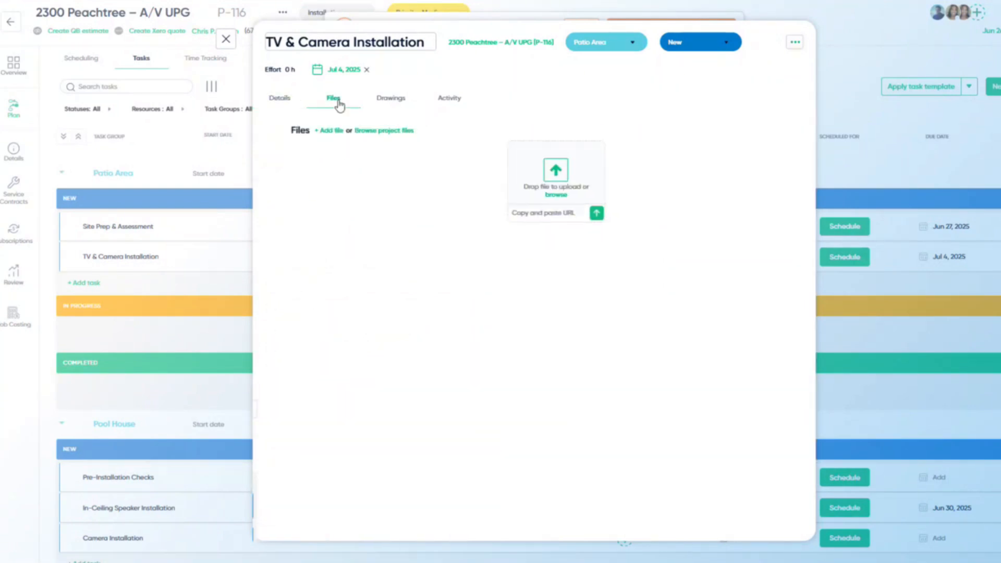
# - Attach the client's accepted quote PDF from the project files to the task
pyautogui.click(363, 131)
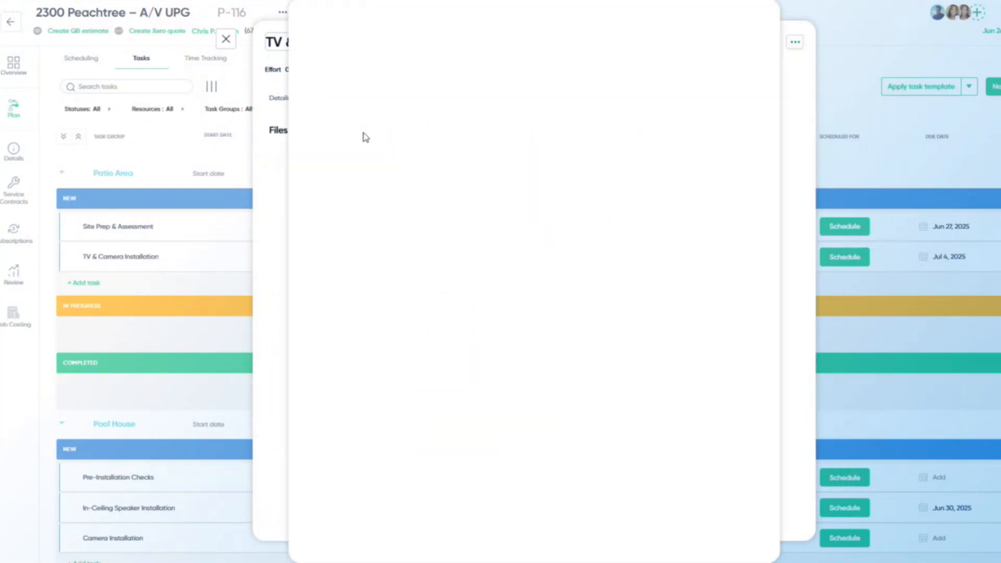
pyautogui.click(371, 159)
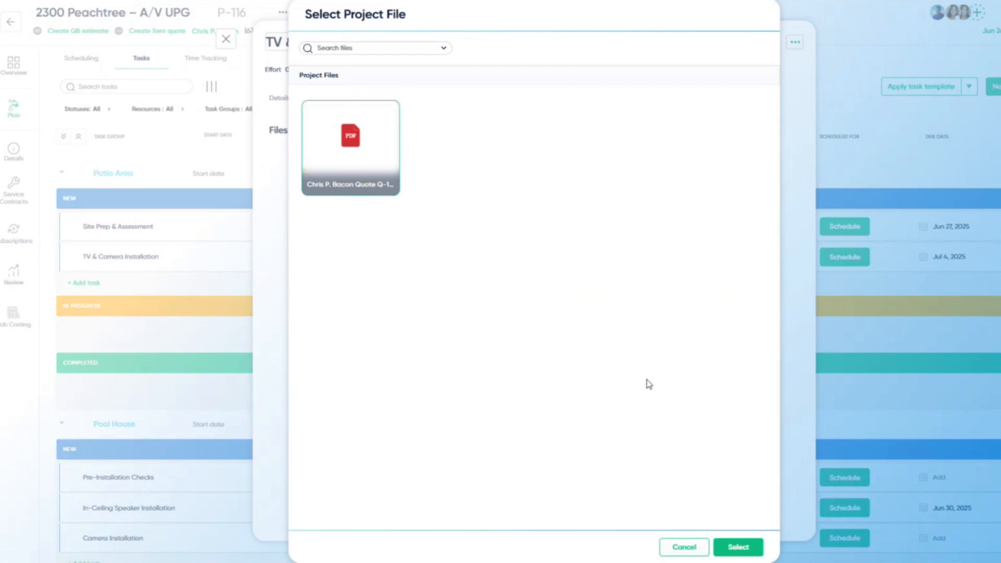
pyautogui.click(736, 547)
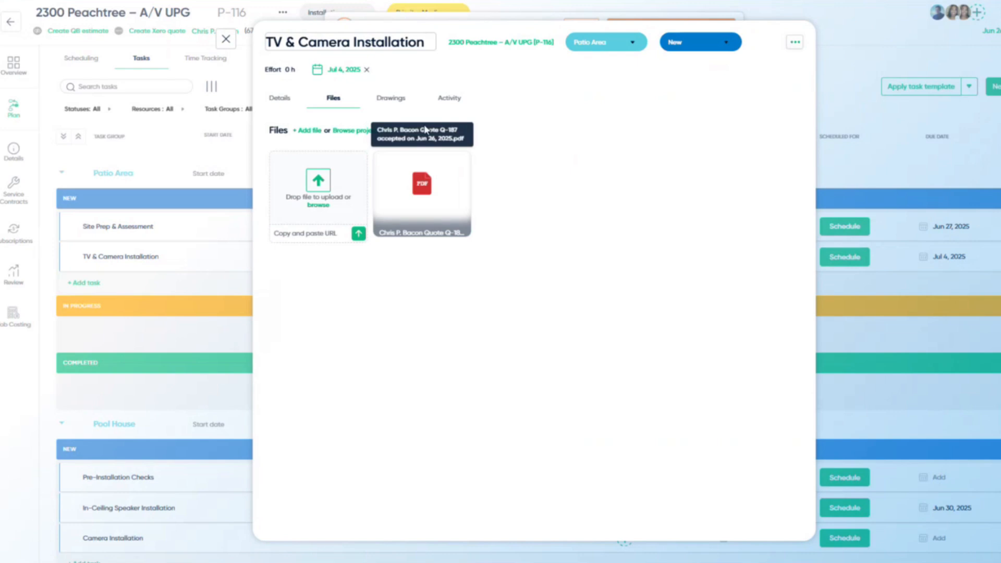
# - Look at the task's linked drawings, then its activity feed
pyautogui.click(391, 97)
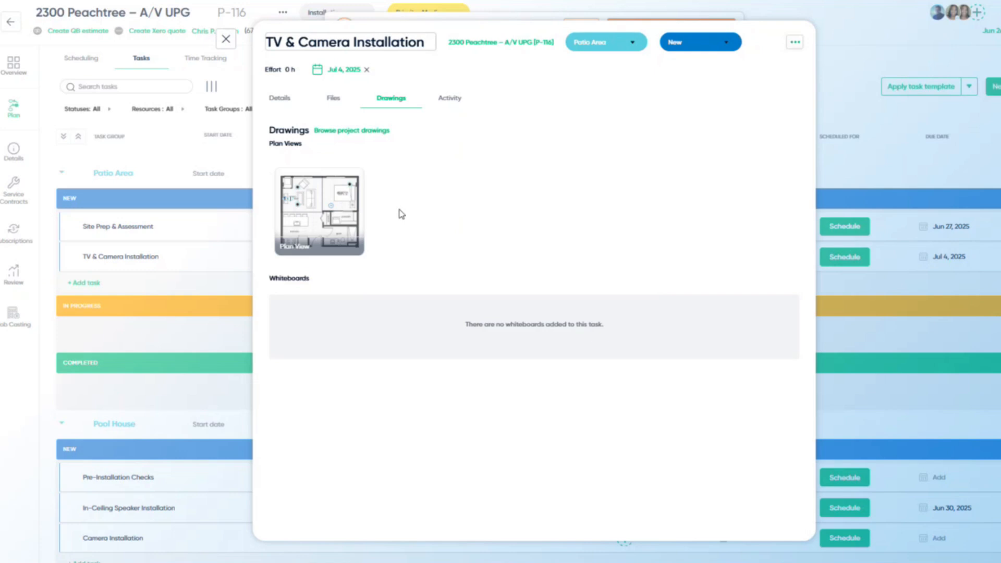
pyautogui.click(452, 110)
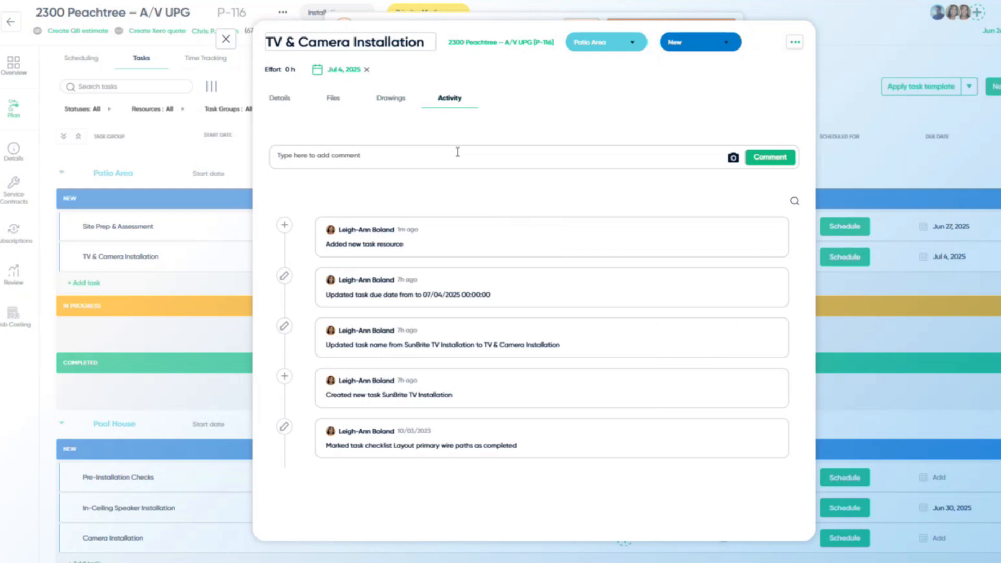
# - Post a comment tagging a teammate, 'I'll let you know when I'm there', then return to Details
pyautogui.write('@')
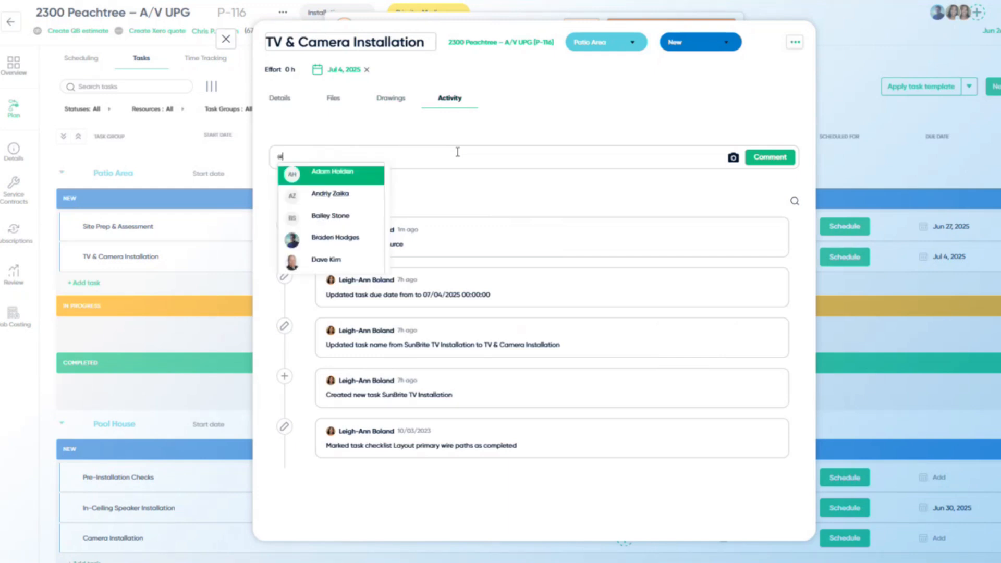
pyautogui.click(333, 259)
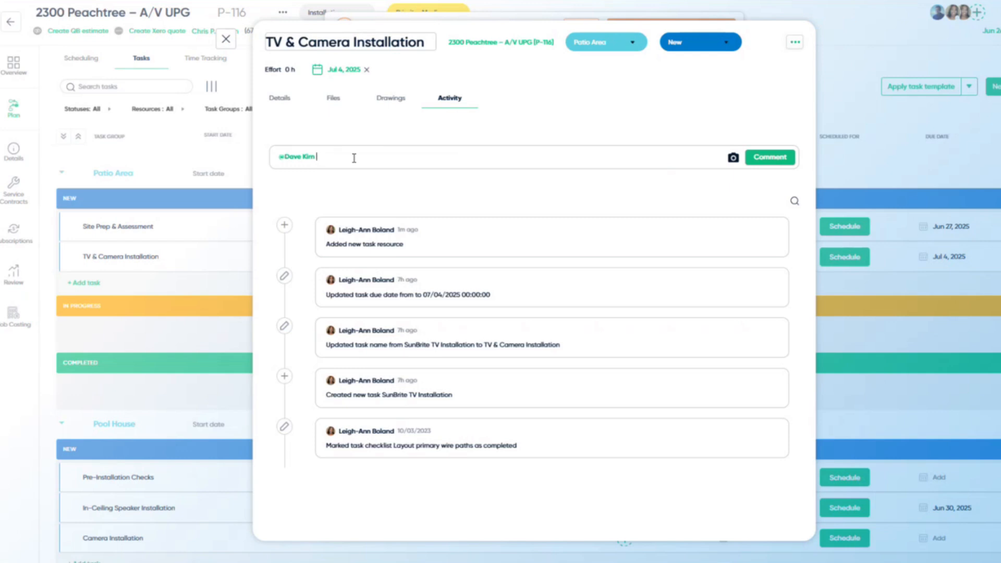
pyautogui.write("I'll let you know when I'm there")
pyautogui.click(770, 158)
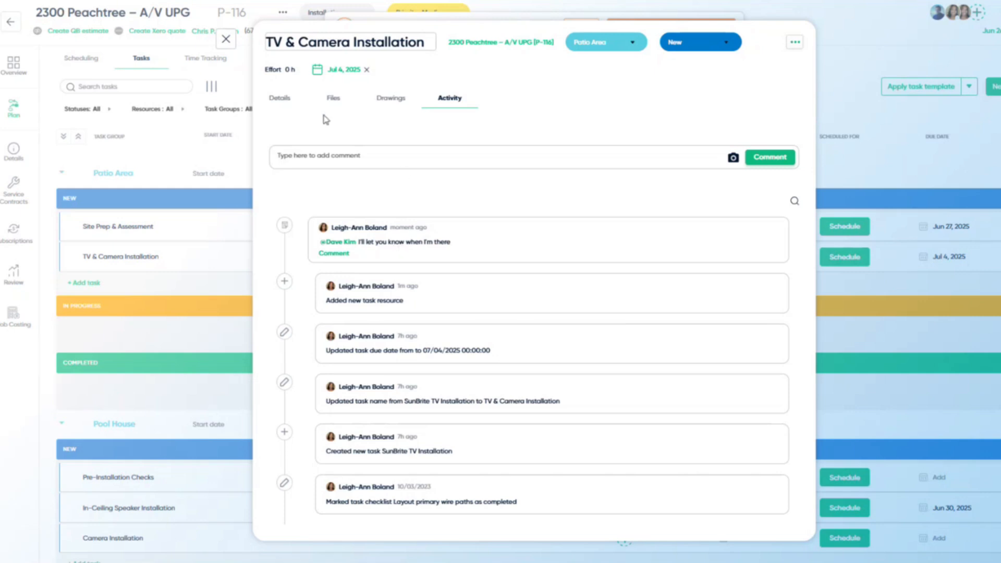
pyautogui.click(291, 104)
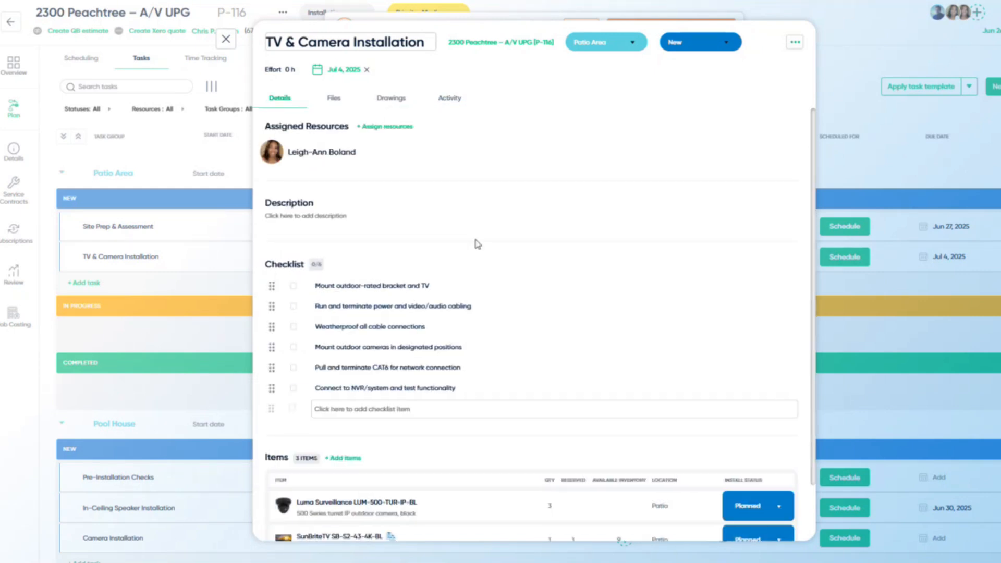
pyautogui.scroll(-1, 476, 244)
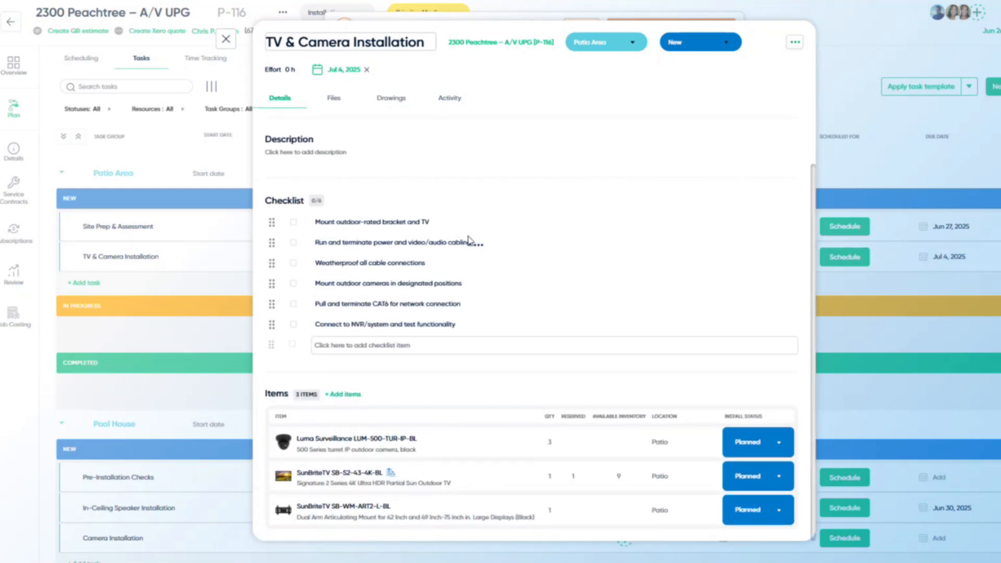
pyautogui.scroll(1, 471, 243)
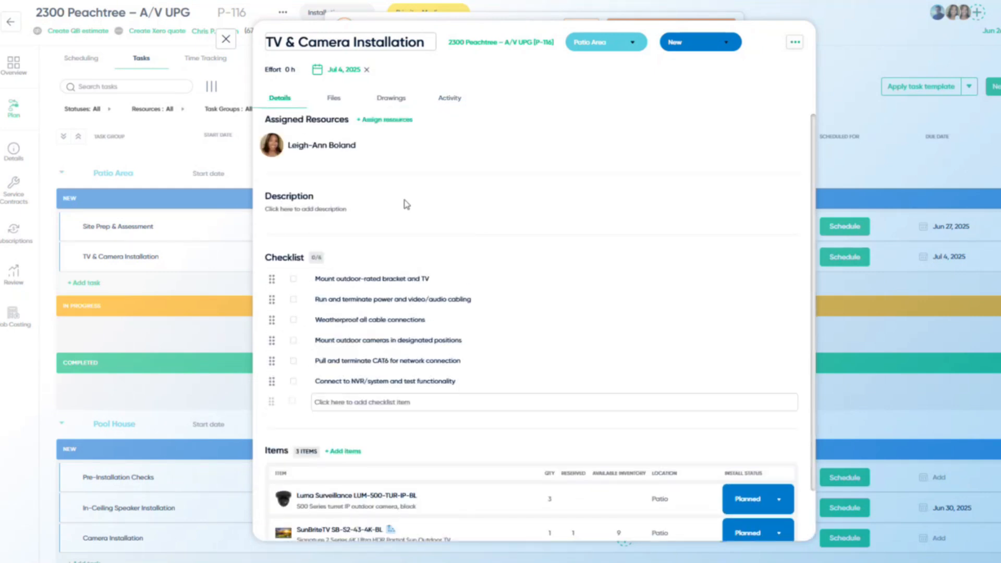
# - Schedule the TV & Camera Installation task on June 26, 2025, from 5:30 PM to 6:30 PM
pyautogui.click(228, 41)
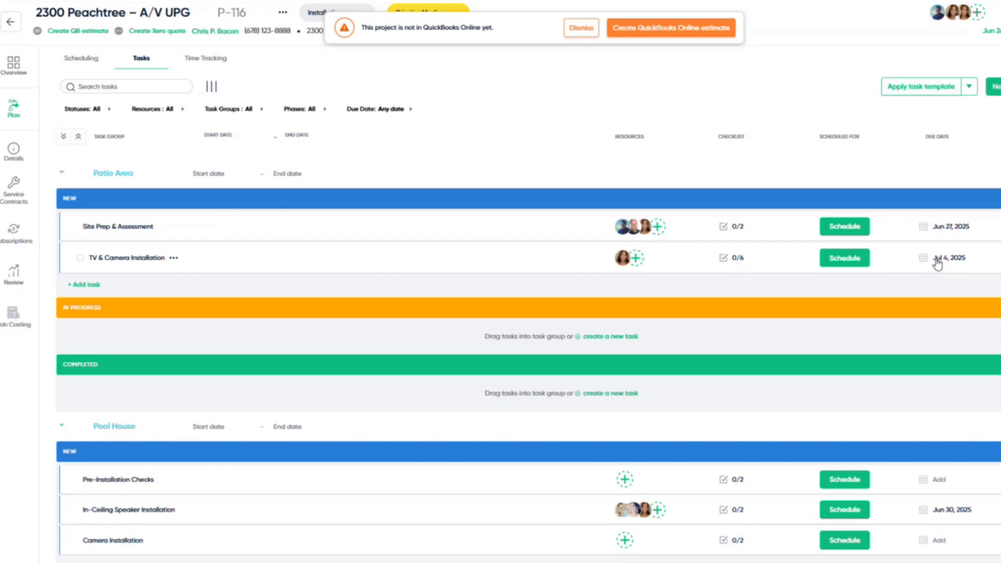
pyautogui.click(855, 261)
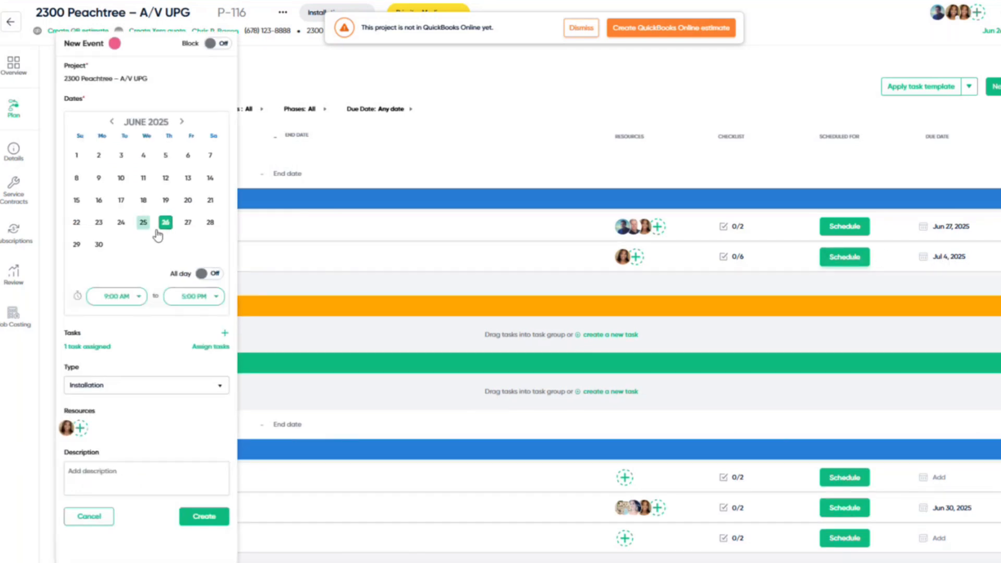
pyautogui.click(136, 305)
pyautogui.scroll(-5, 135, 334)
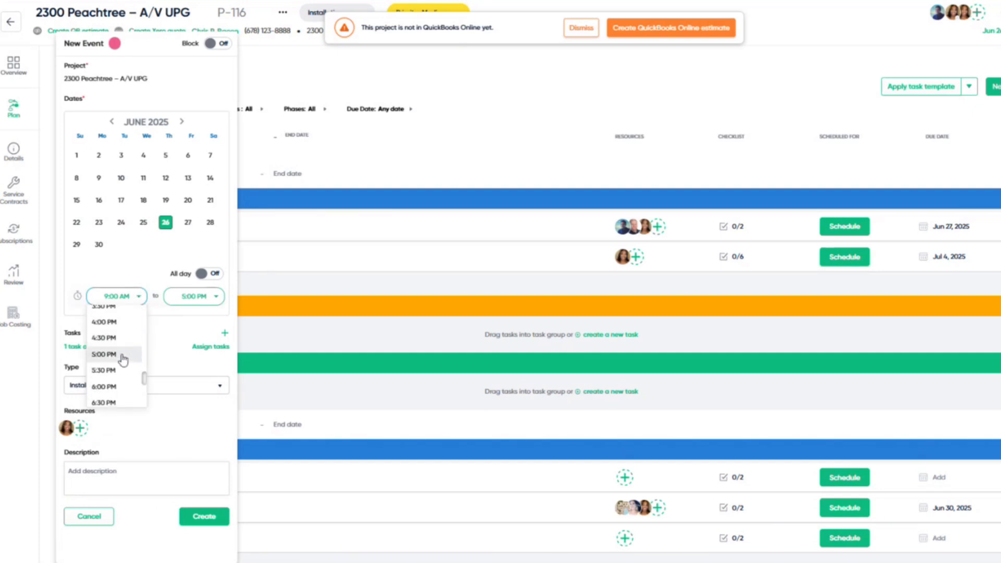
pyautogui.click(136, 370)
pyautogui.click(216, 298)
pyautogui.scroll(-4, 202, 339)
pyautogui.scroll(3, 198, 357)
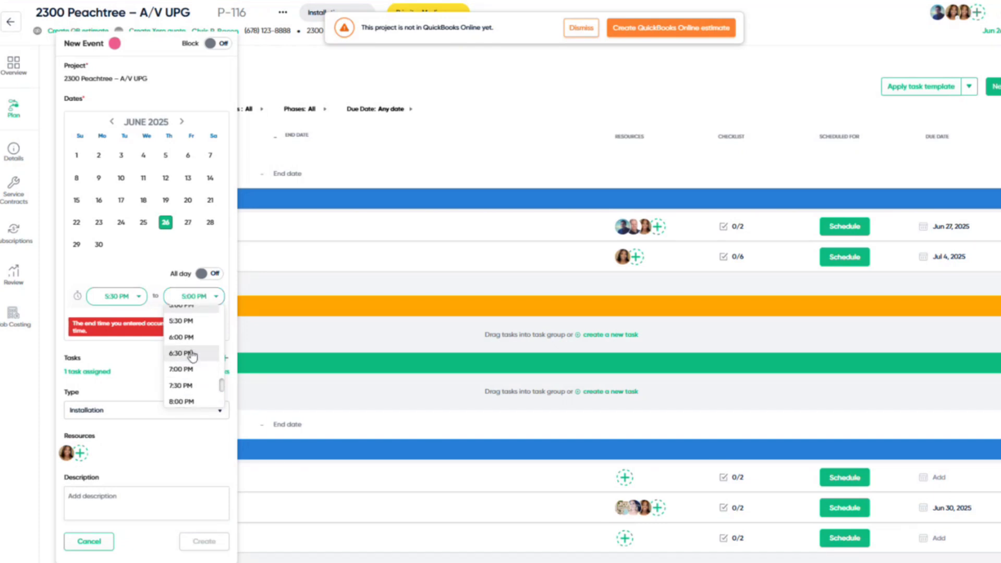
pyautogui.click(192, 353)
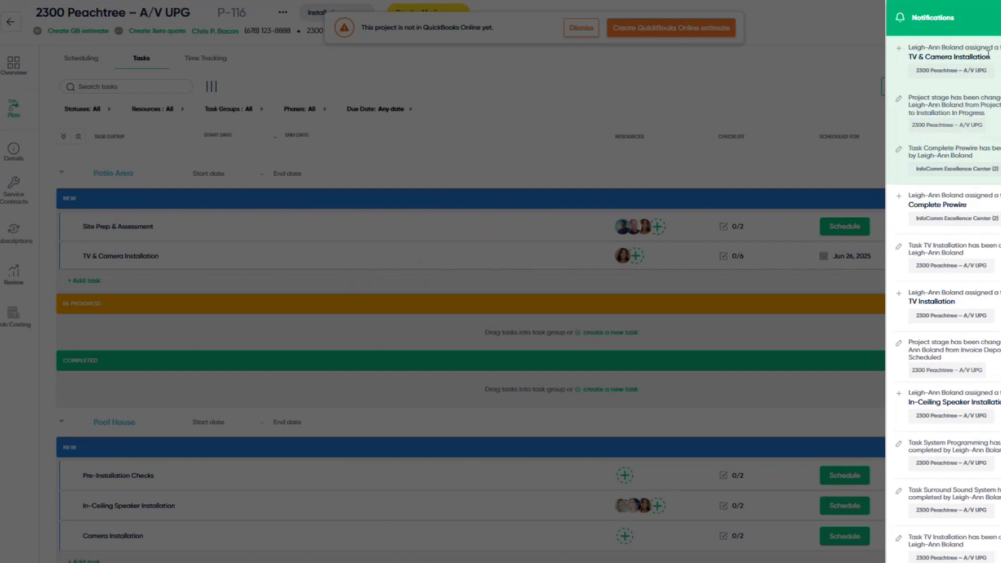
# - Dismiss the notifications and switch to the field-user view to see the technician's dashboard
pyautogui.click(871, 79)
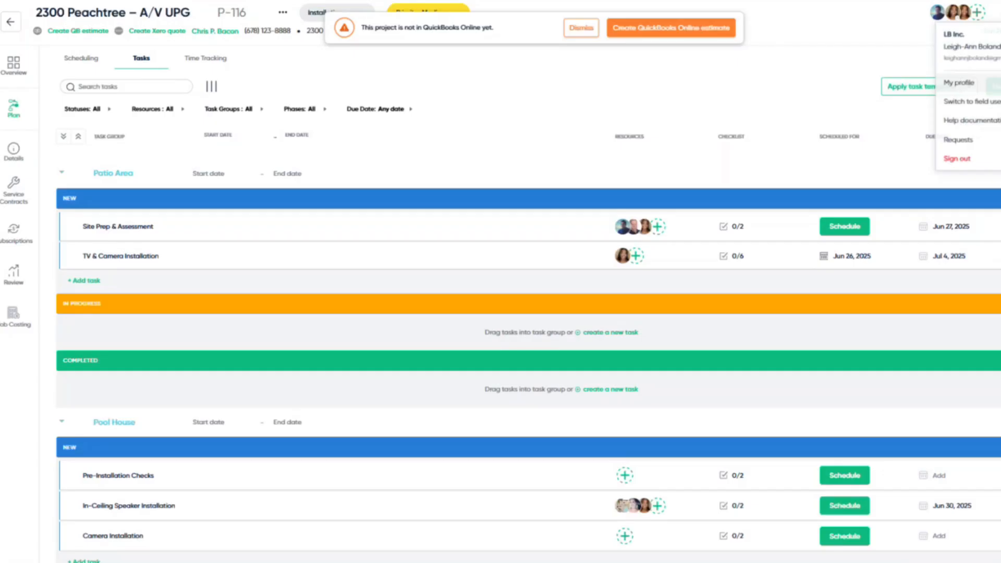
pyautogui.click(898, 64)
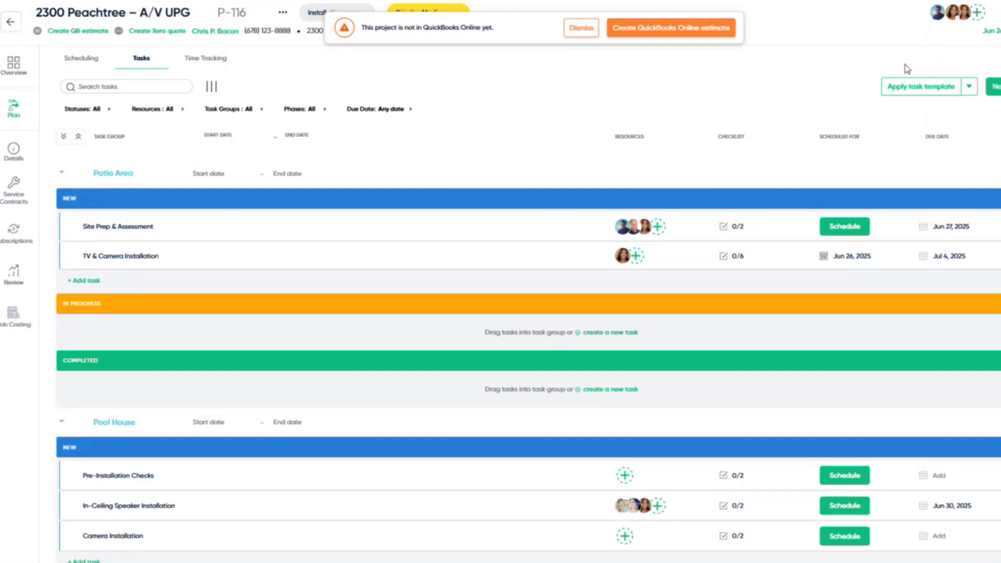
pyautogui.click(1000, 12)
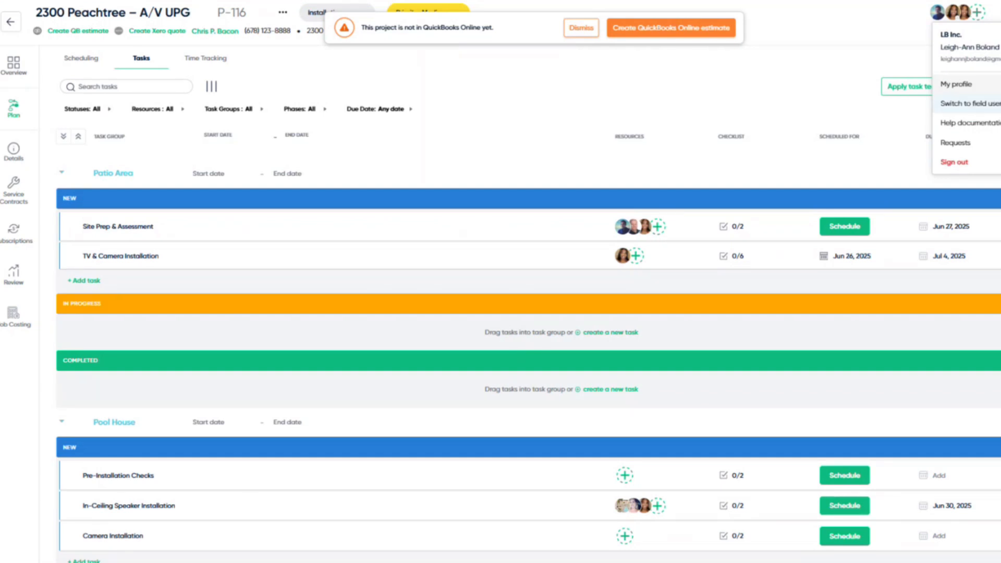
pyautogui.click(970, 103)
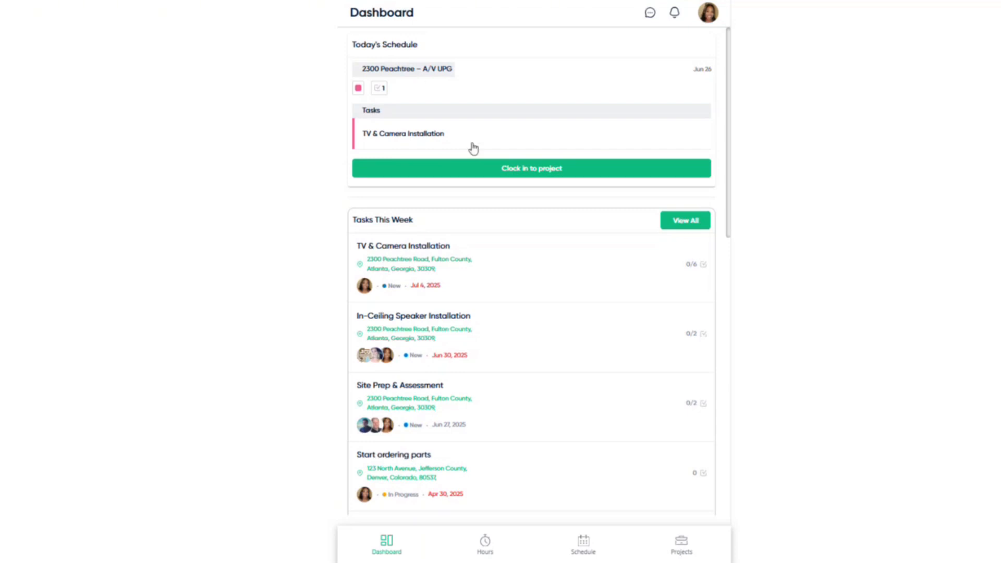
# - Clock in to 2300 Peachtree – A/V UPG on TV & Camera Installation with Installation labor type
pyautogui.click(517, 174)
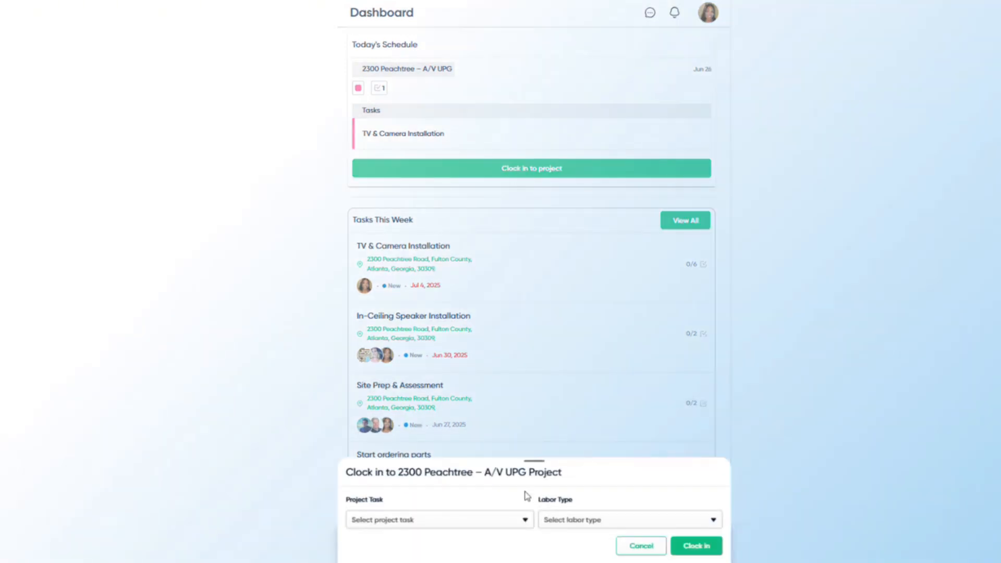
pyautogui.click(518, 522)
pyautogui.click(496, 490)
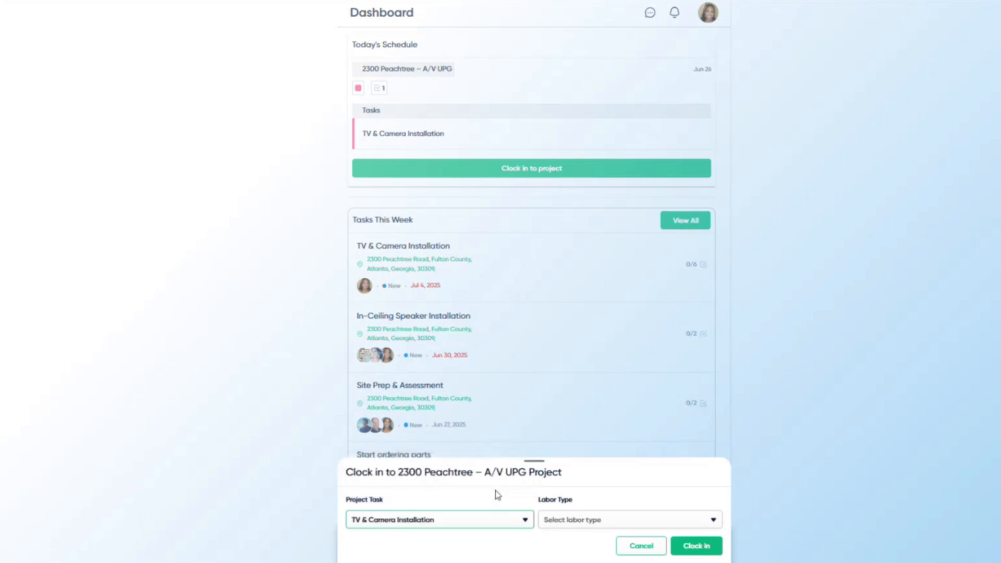
pyautogui.click(628, 521)
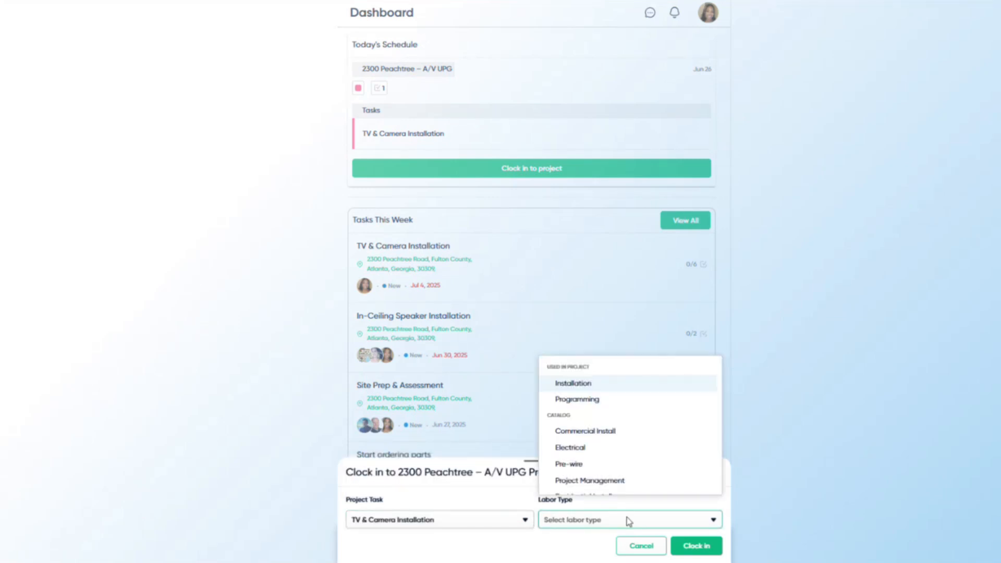
pyautogui.click(601, 390)
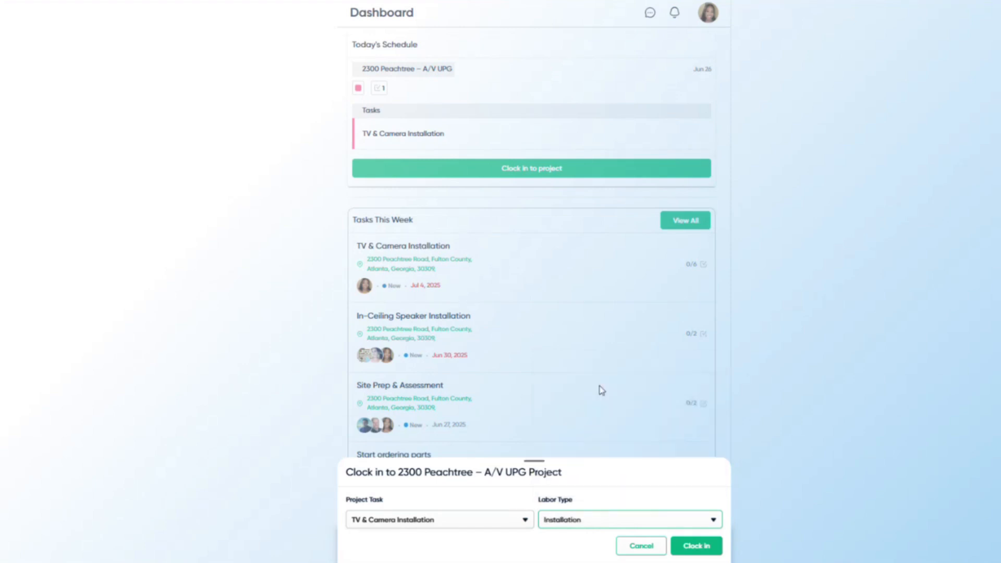
pyautogui.click(691, 546)
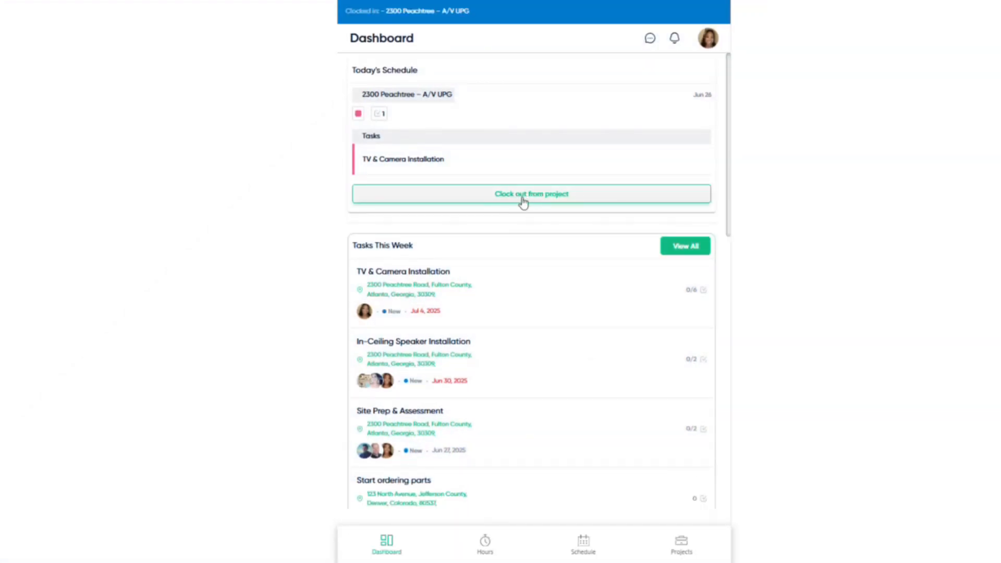
# - Open the TV & Camera Installation task and scroll down to its checklist
pyautogui.click(466, 164)
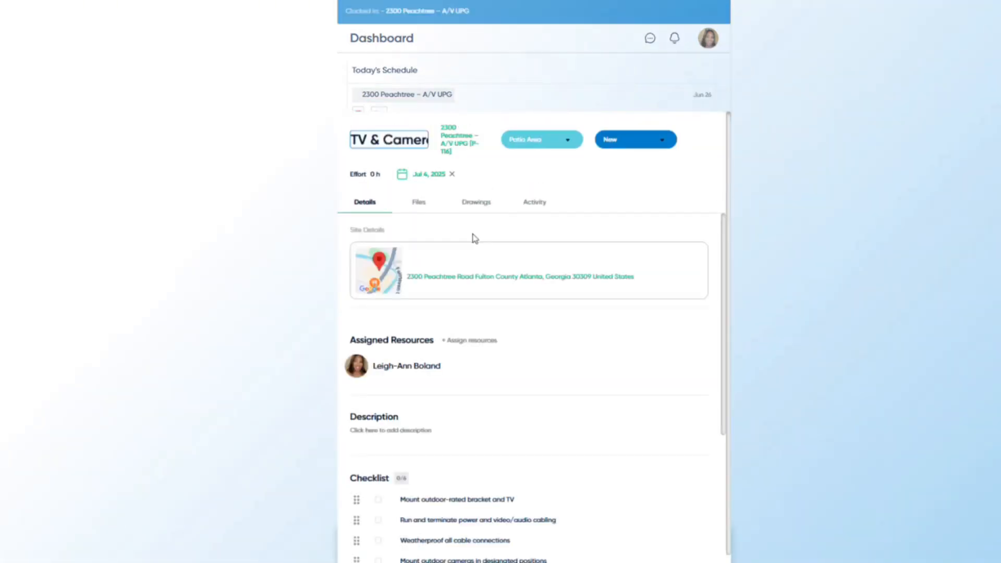
pyautogui.scroll(-1, 475, 239)
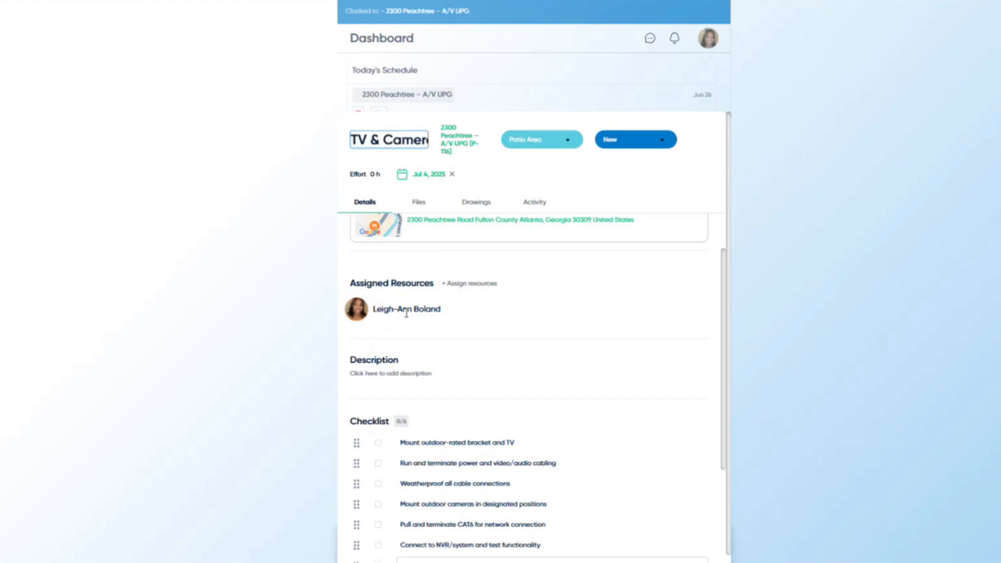
pyautogui.scroll(-2, 406, 313)
pyautogui.moveTo(414, 330)
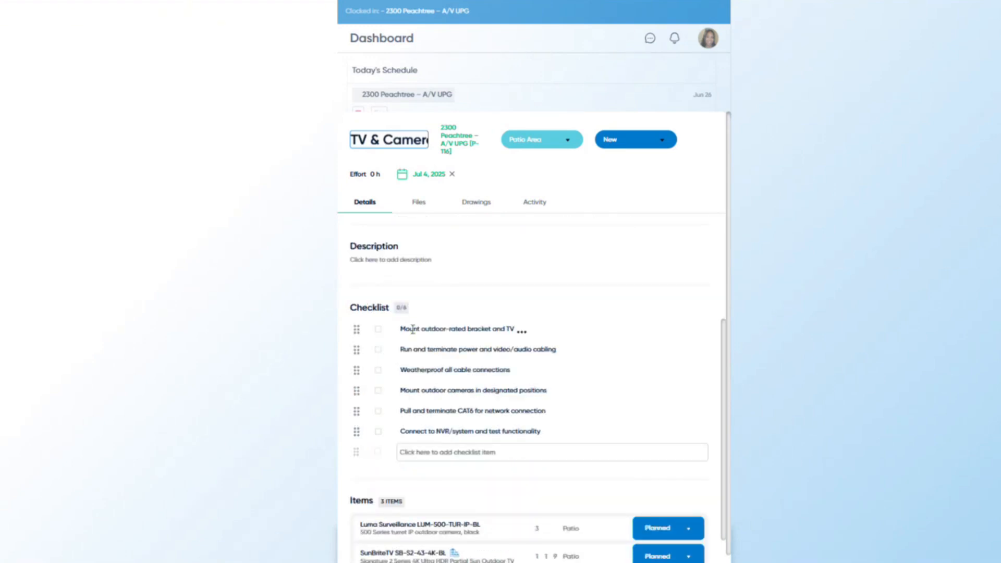
pyautogui.scroll(-1, 412, 330)
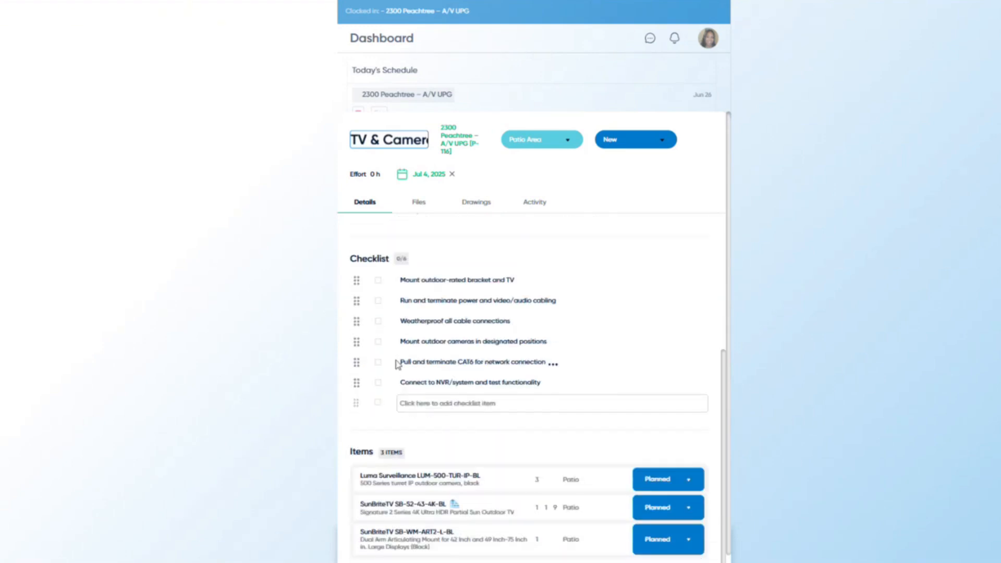
# - Tick all six checklist items, from TV bracket mounting through NVR connection and testing
pyautogui.click(379, 281)
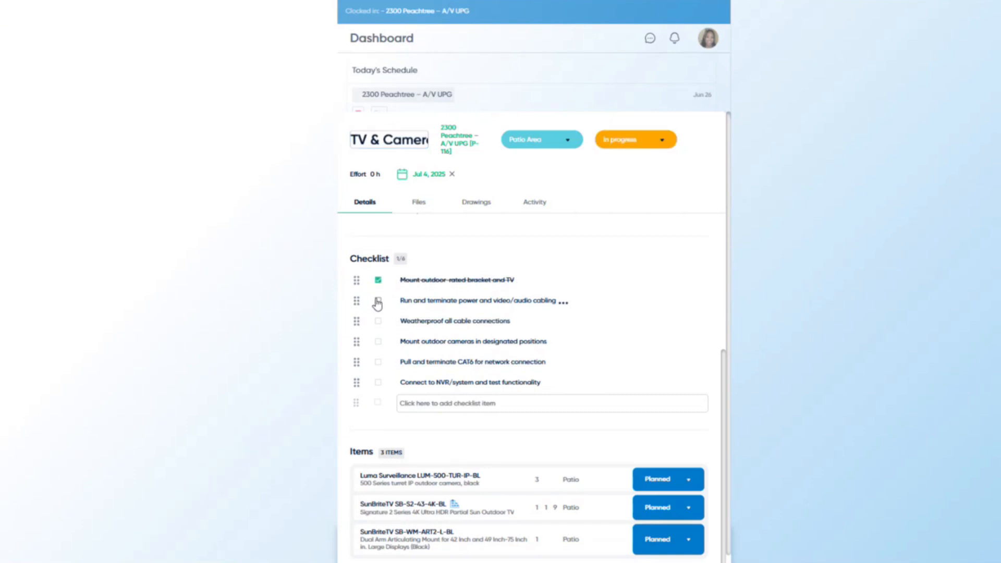
pyautogui.click(378, 302)
pyautogui.click(378, 322)
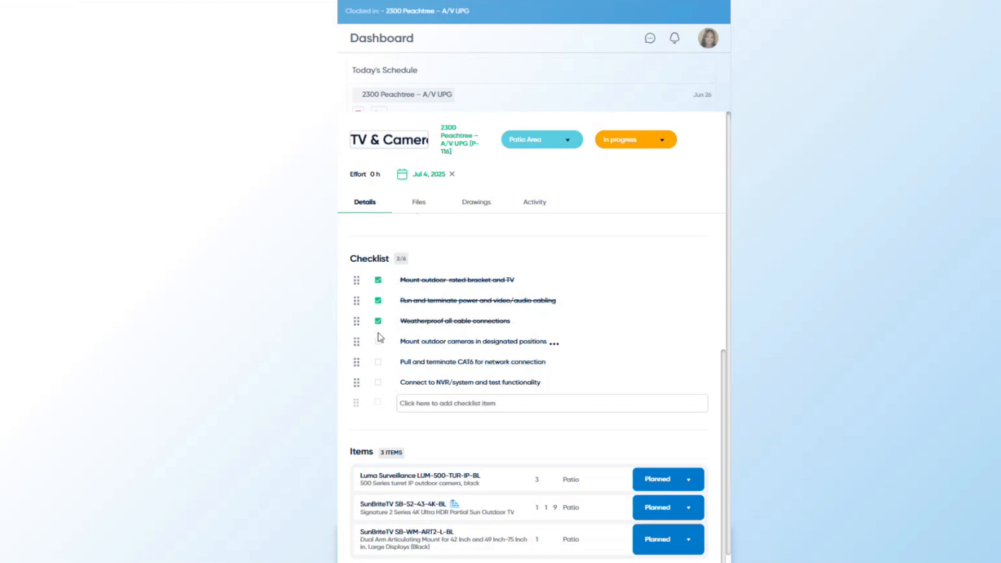
pyautogui.click(379, 343)
pyautogui.click(379, 364)
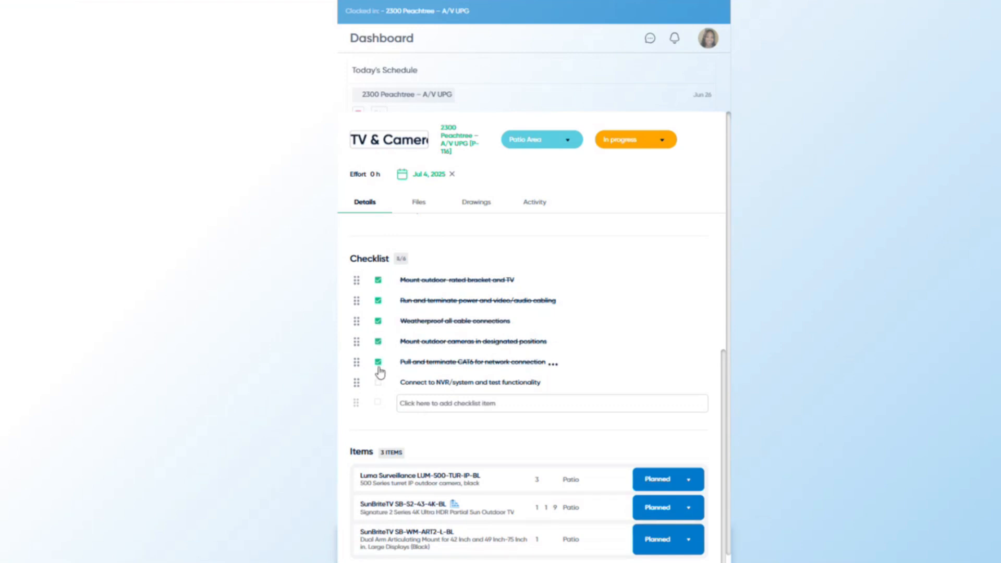
pyautogui.click(379, 383)
pyautogui.scroll(-1, 463, 339)
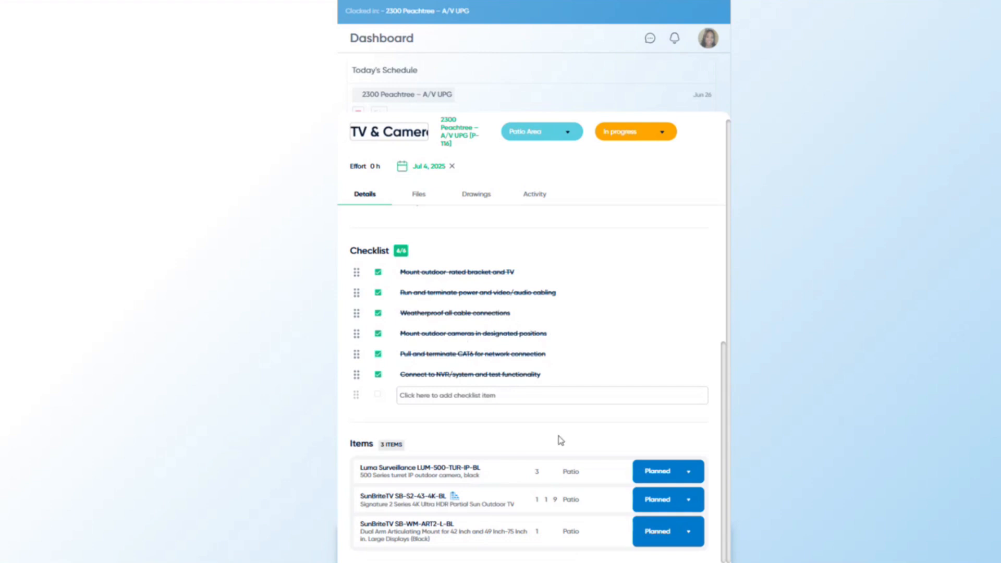
# - Mark the Luma camera and SunBriteTV items as Installed
pyautogui.click(679, 477)
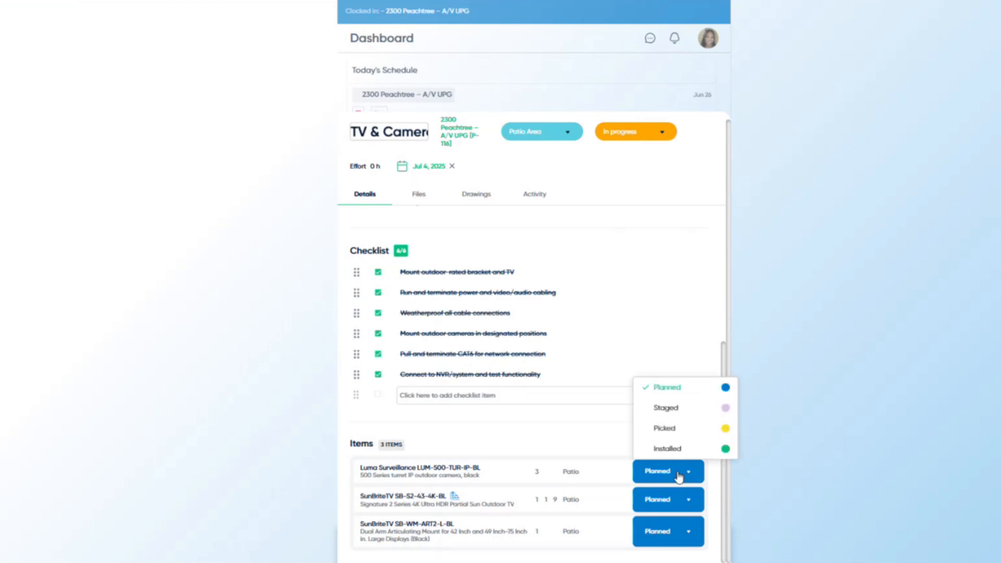
pyautogui.click(683, 453)
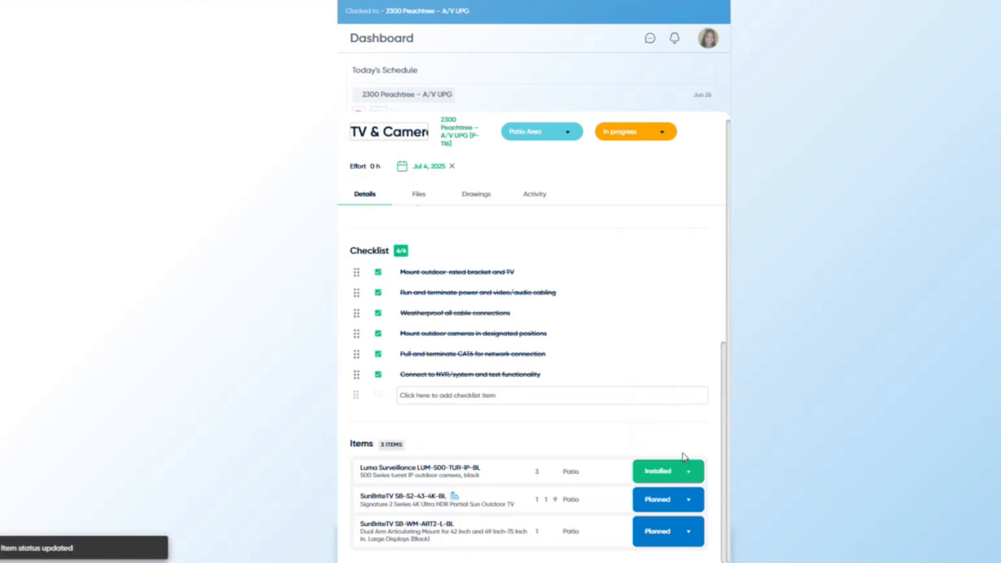
pyautogui.click(685, 500)
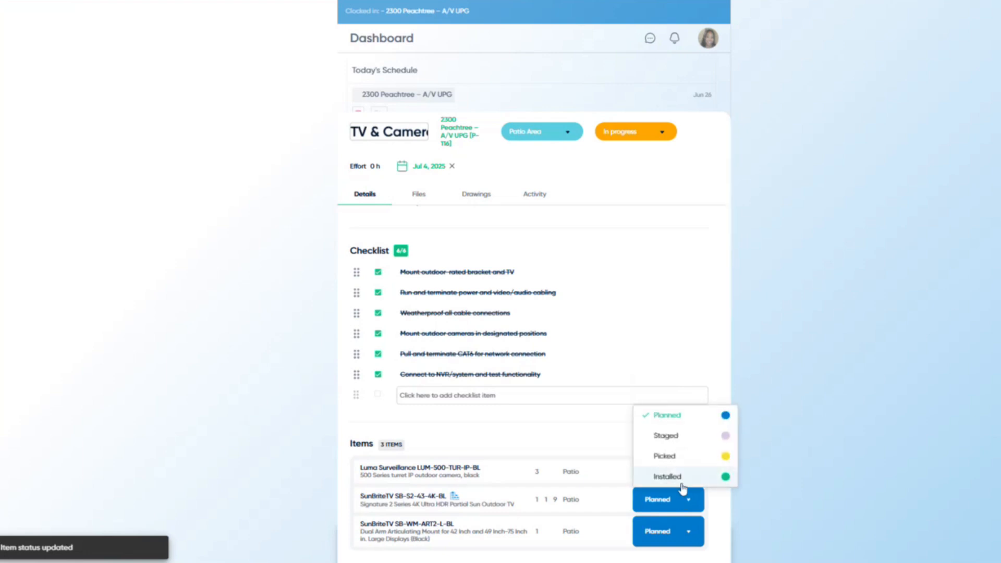
pyautogui.click(682, 478)
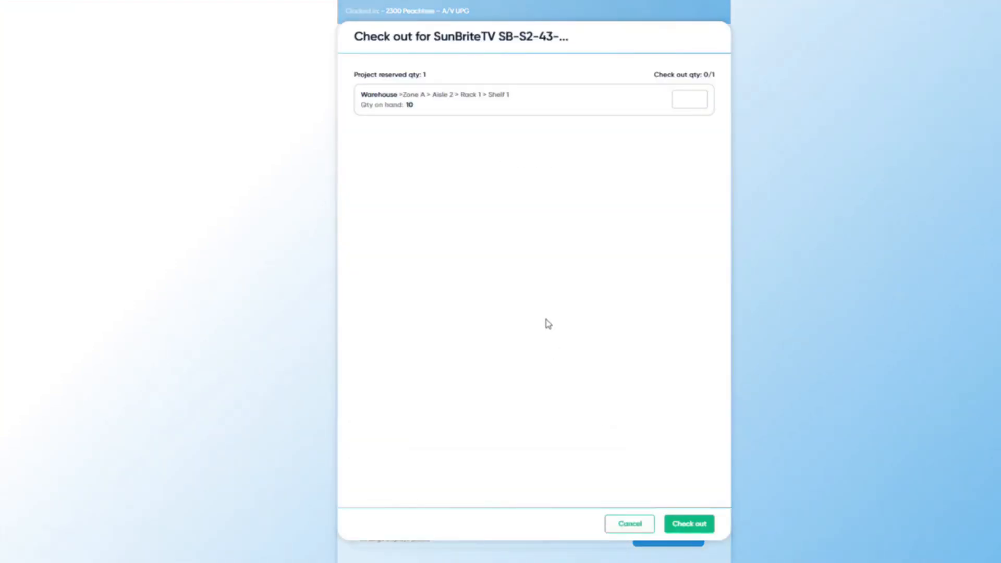
# - Check out 1 SunBriteTV unit from the warehouse and mark the mounting bracket Installed
pyautogui.click(693, 99)
pyautogui.write('1')
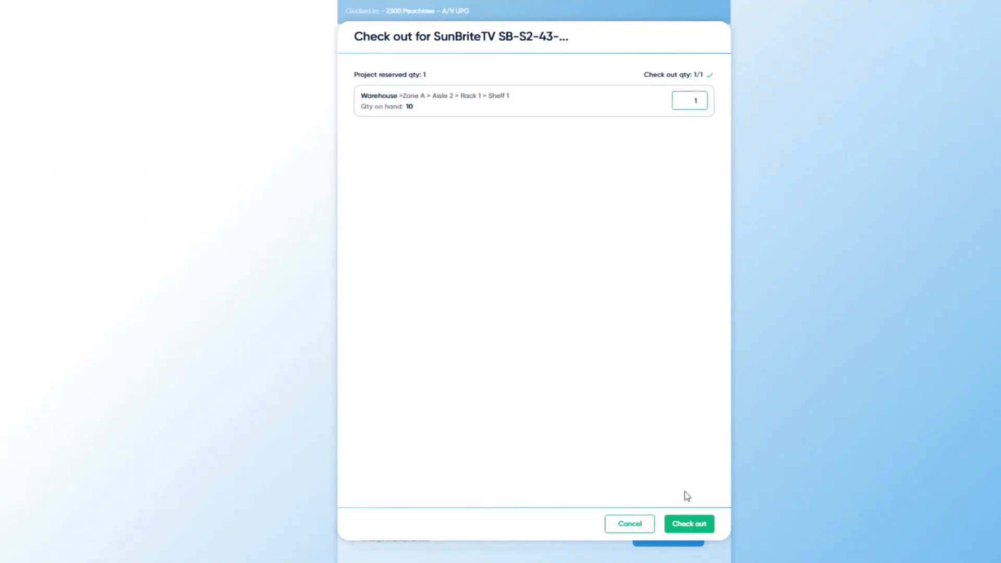
pyautogui.click(689, 524)
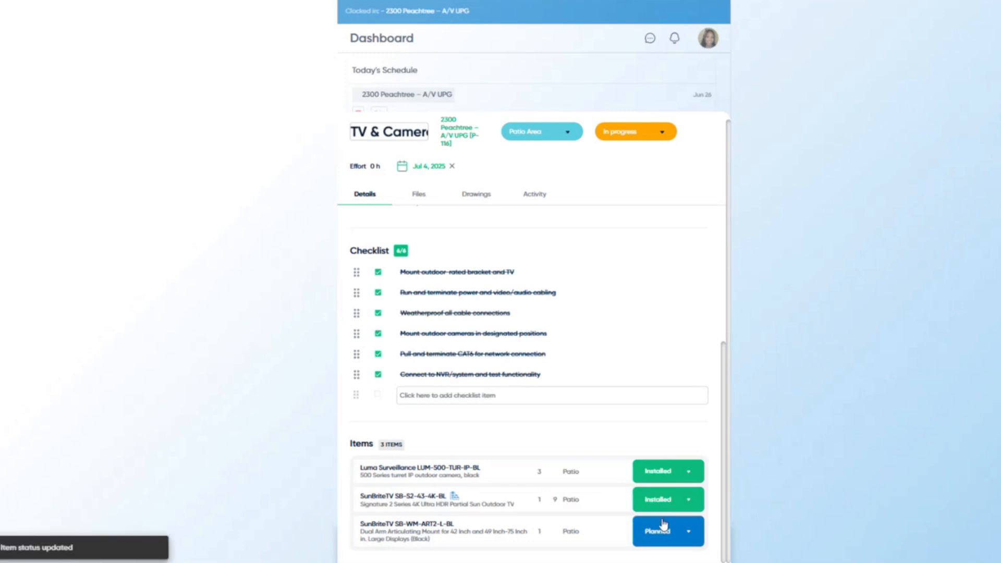
pyautogui.click(670, 533)
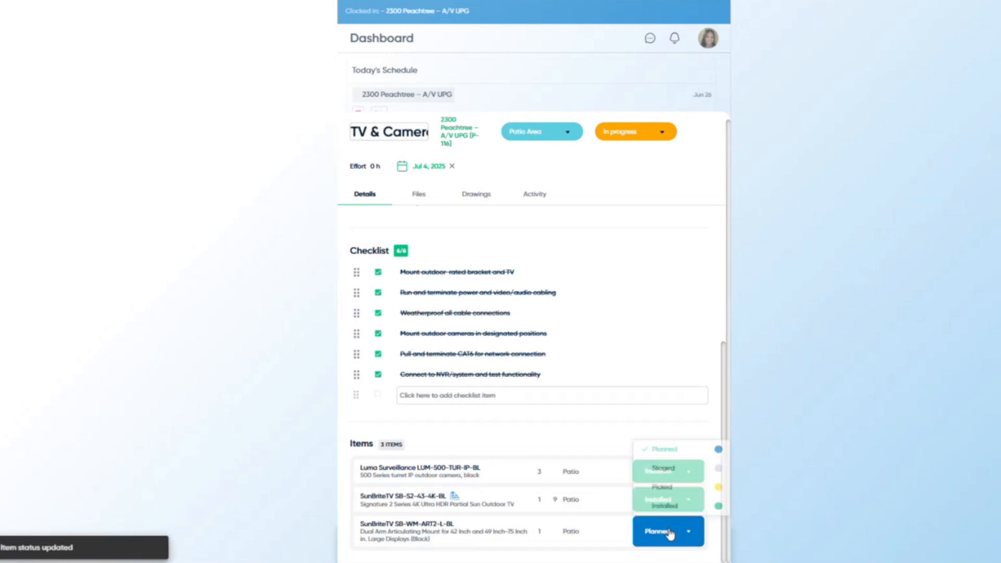
pyautogui.click(675, 509)
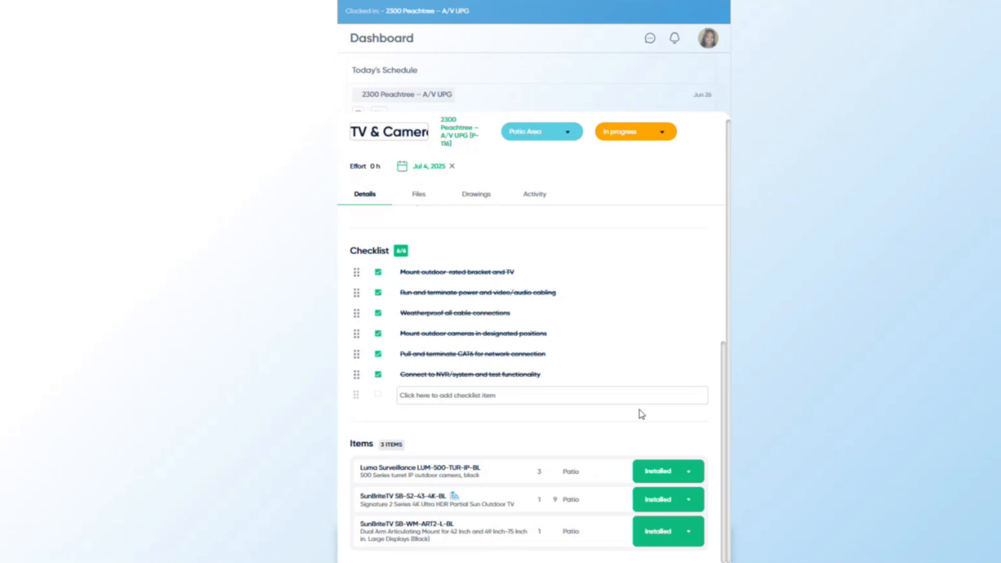
# - Review the task's attached files, drawings and activity feed
pyautogui.click(423, 199)
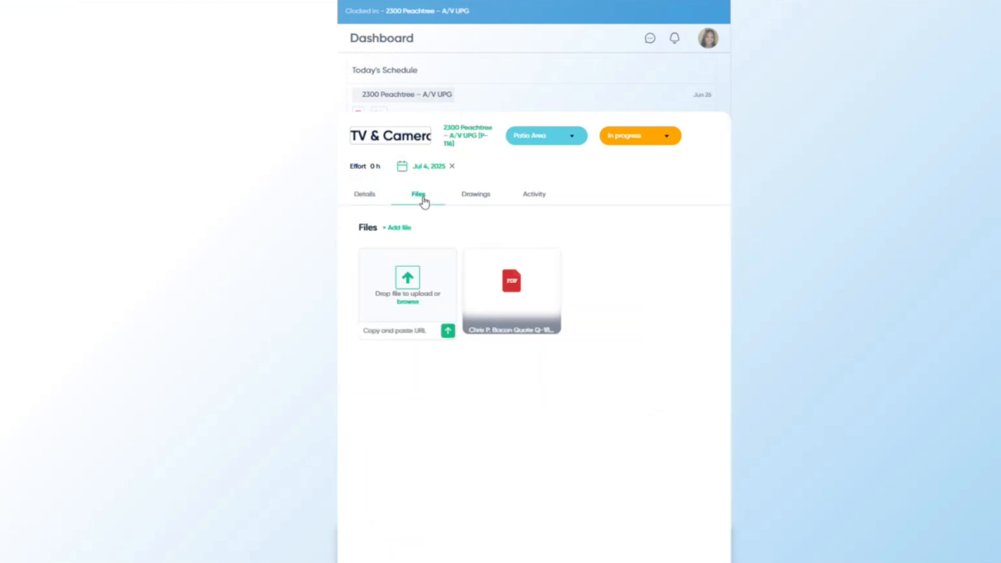
pyautogui.click(481, 203)
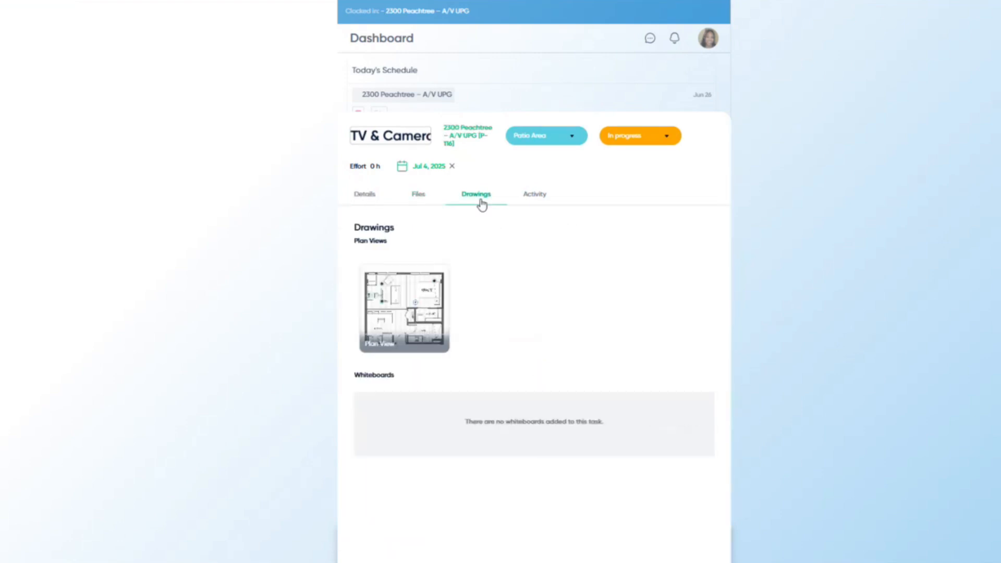
pyautogui.click(546, 204)
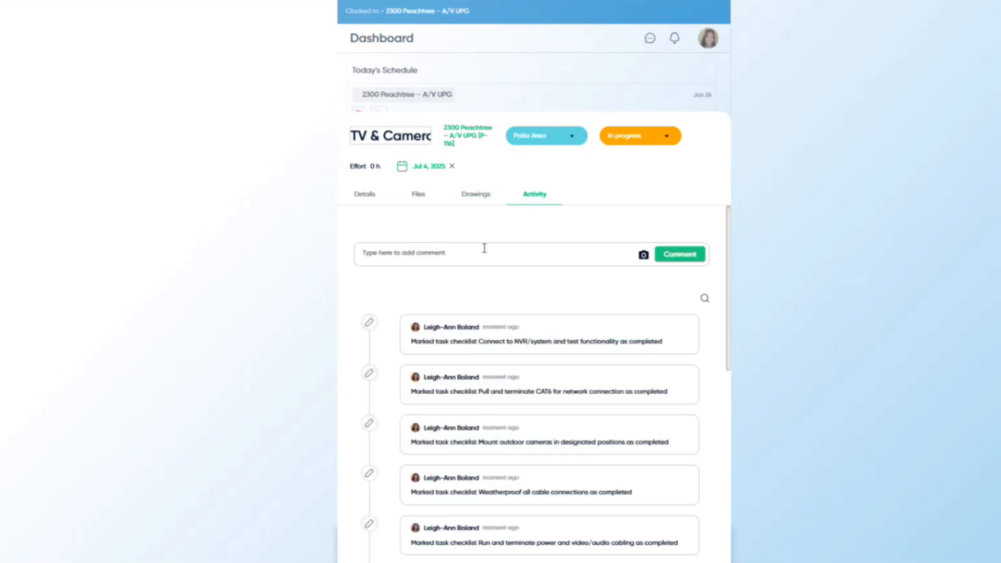
pyautogui.scroll(-5, 524, 281)
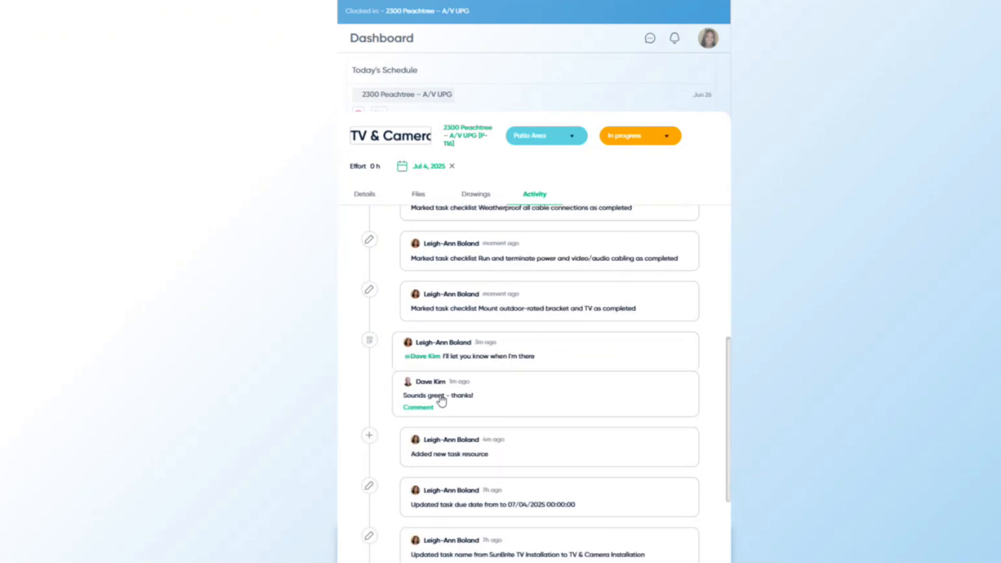
pyautogui.scroll(-1, 439, 404)
# - Post the comment 'Done w/ the job' in the task's activity thread
pyautogui.click(431, 353)
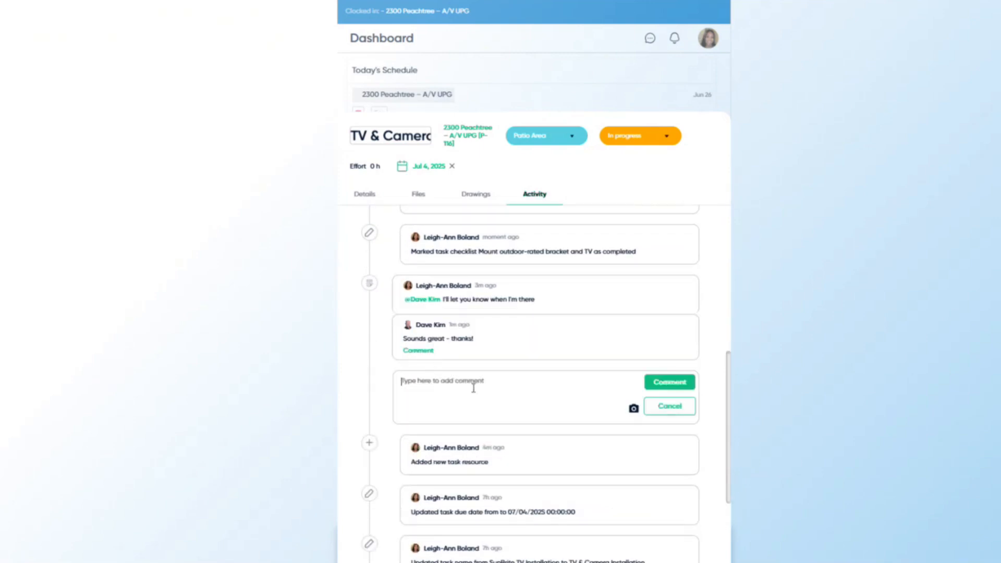
pyautogui.write('Done w/ the job!')
pyautogui.click(652, 383)
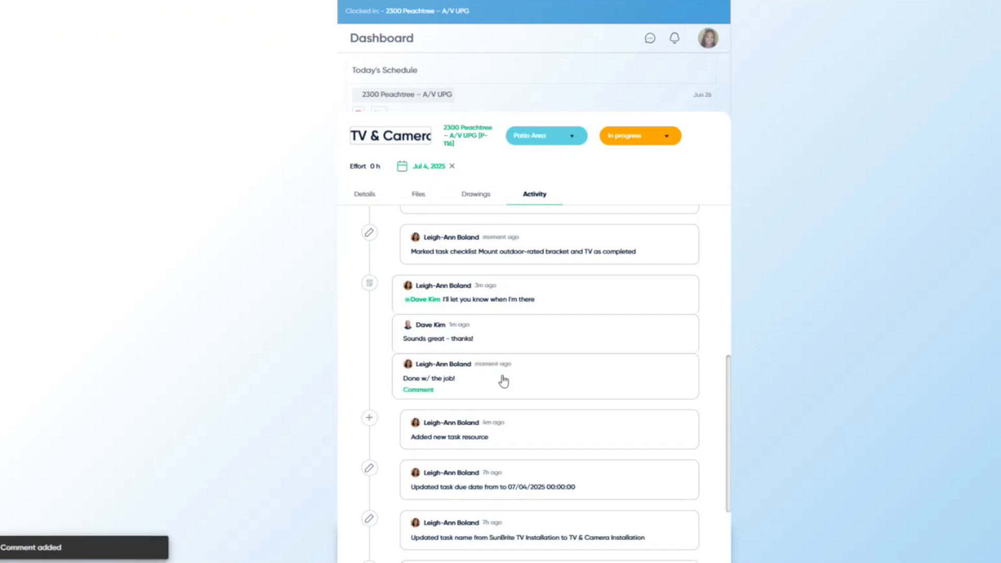
# - Return to the task details and show its New / In progress / Completed status choices
pyautogui.scroll(3, 503, 380)
pyautogui.scroll(3, 503, 380)
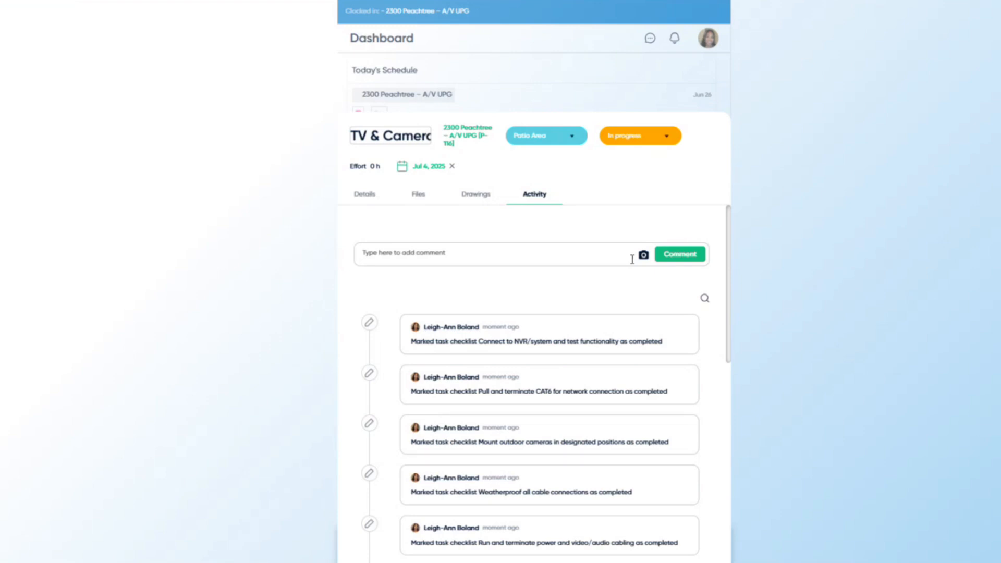
pyautogui.click(375, 199)
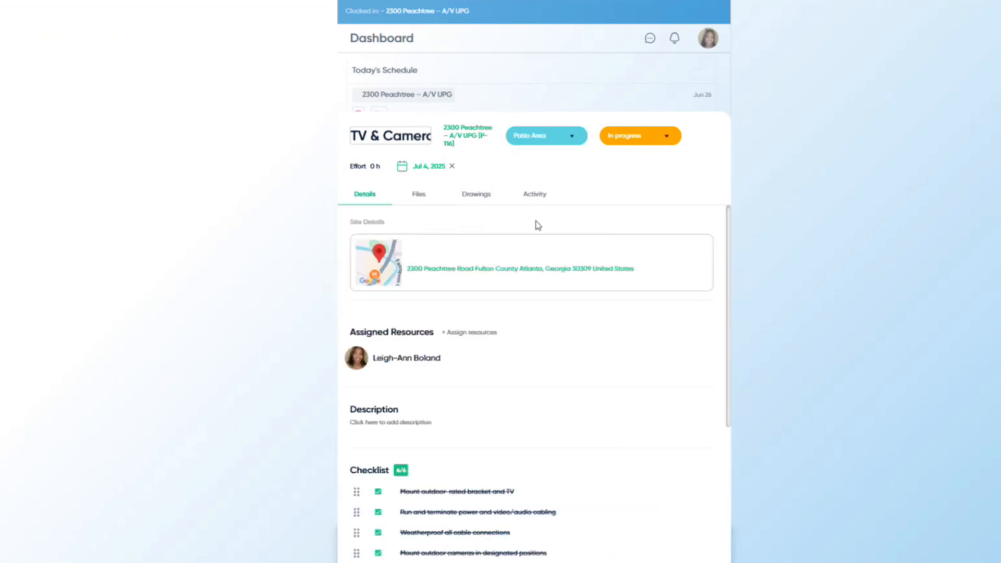
pyautogui.click(649, 144)
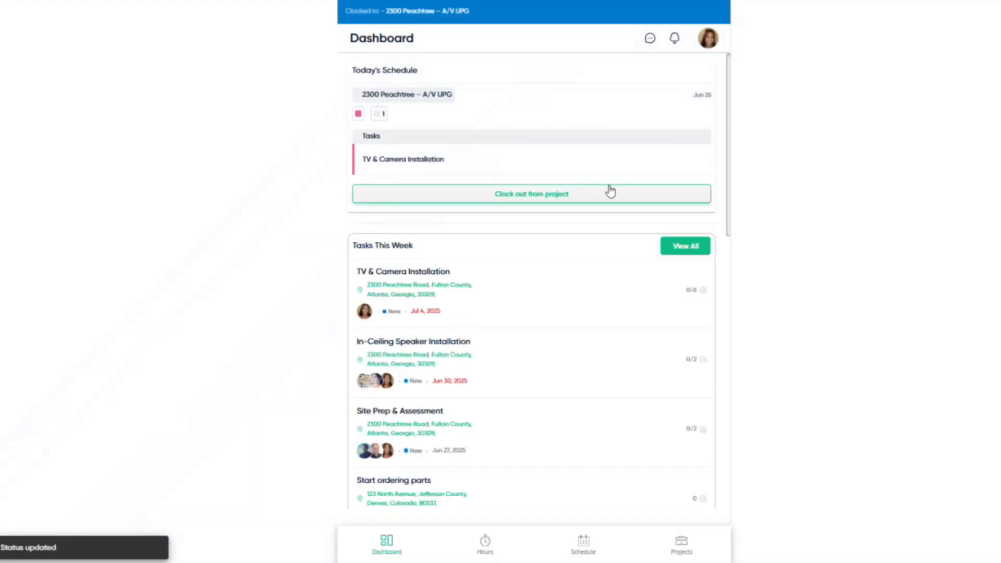
# - Clock out of 2300 Peachtree – A/V UPG, entering 1 hour worked
pyautogui.click(546, 202)
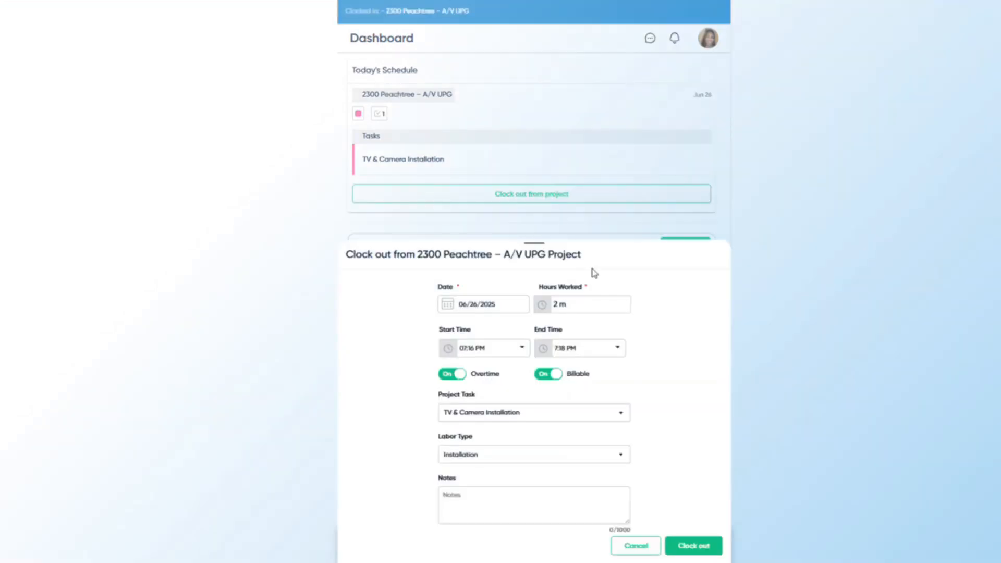
pyautogui.click(567, 307)
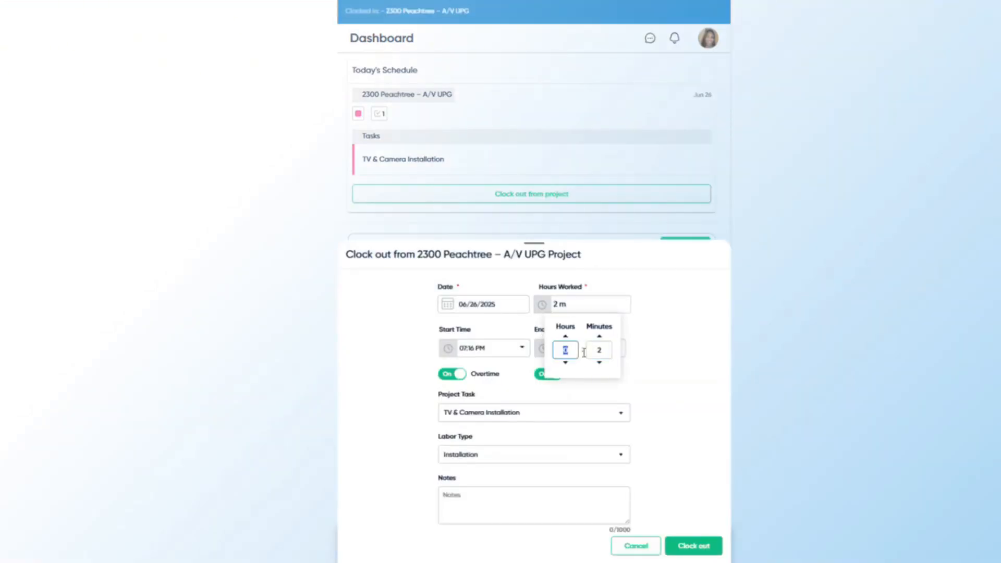
pyautogui.write('1 h,')
pyautogui.click(665, 313)
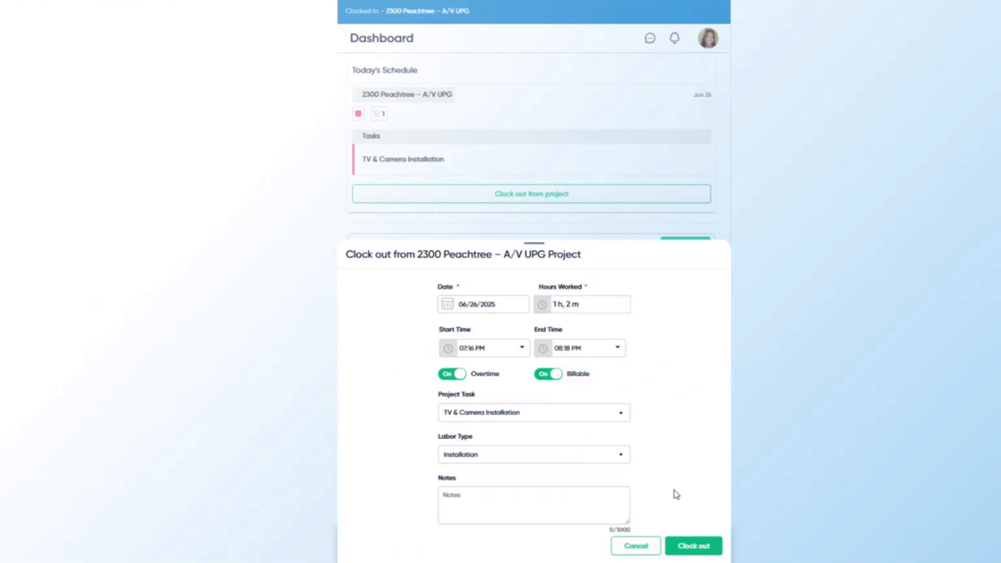
pyautogui.click(687, 547)
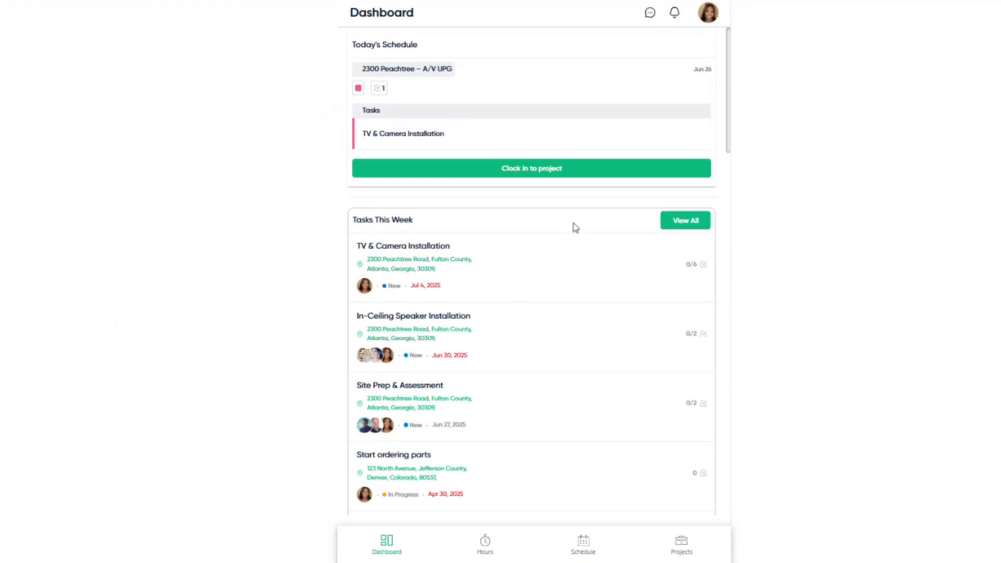
pyautogui.click(486, 544)
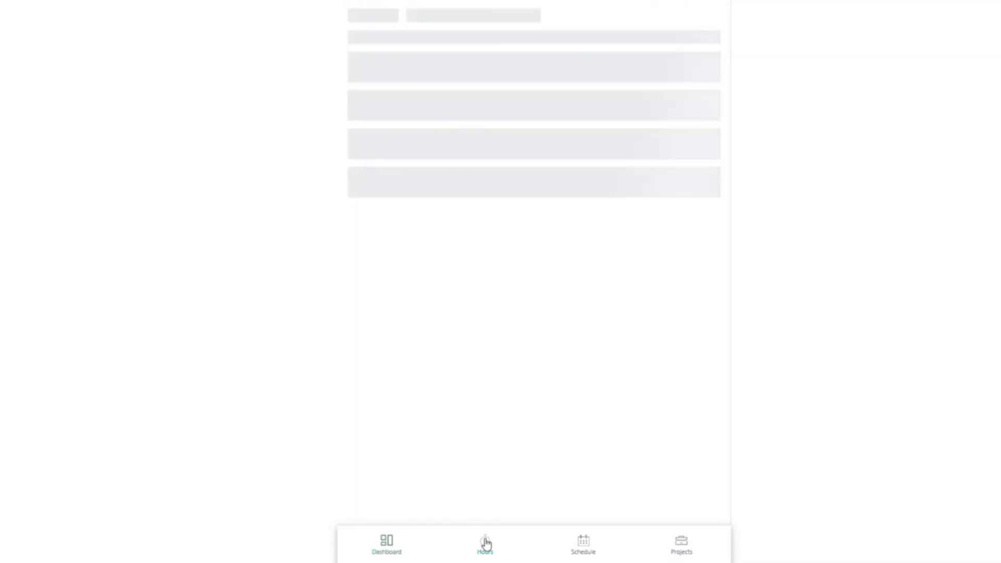
pyautogui.moveTo(496, 106)
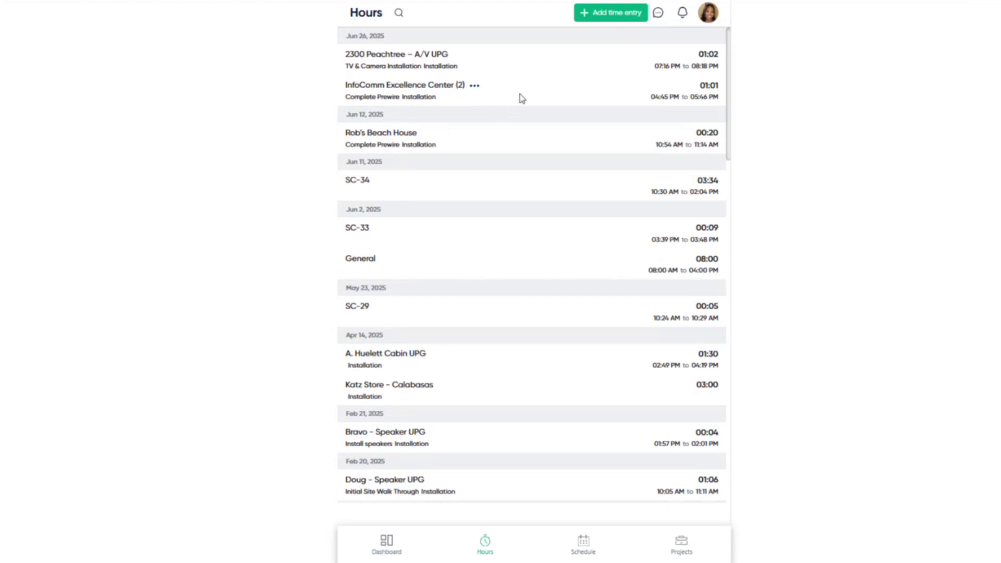
pyautogui.click(623, 15)
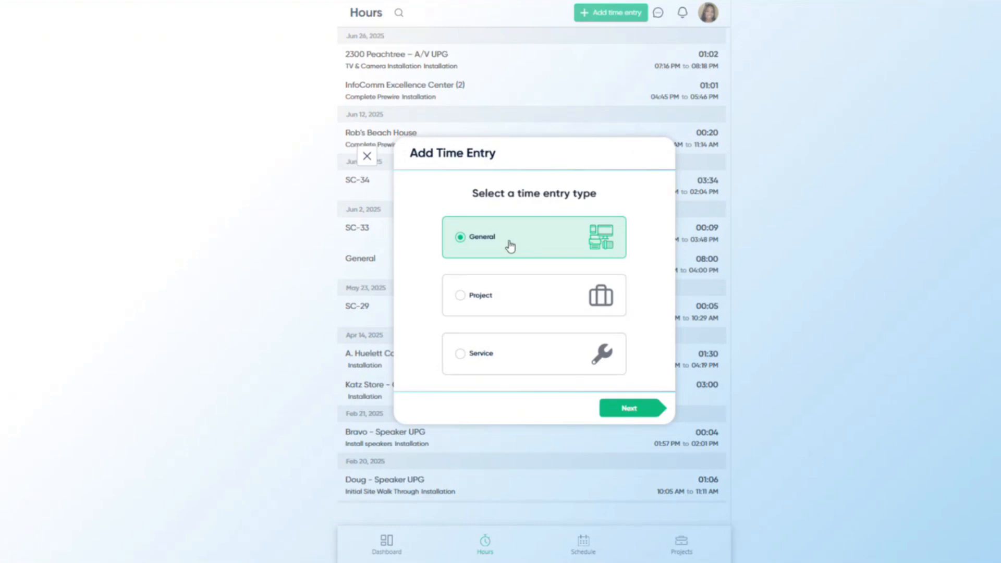
pyautogui.click(521, 297)
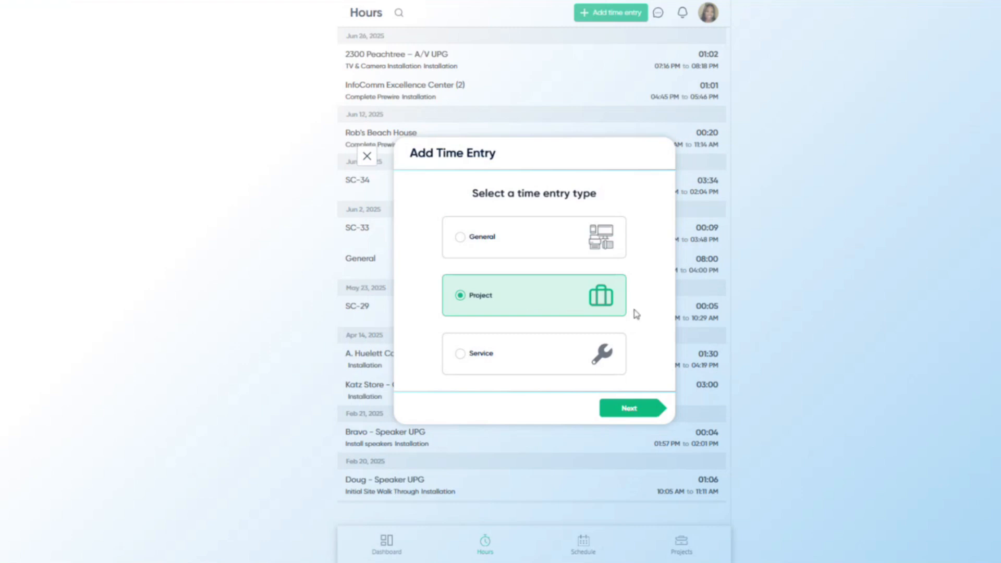
pyautogui.click(633, 410)
pyautogui.click(602, 257)
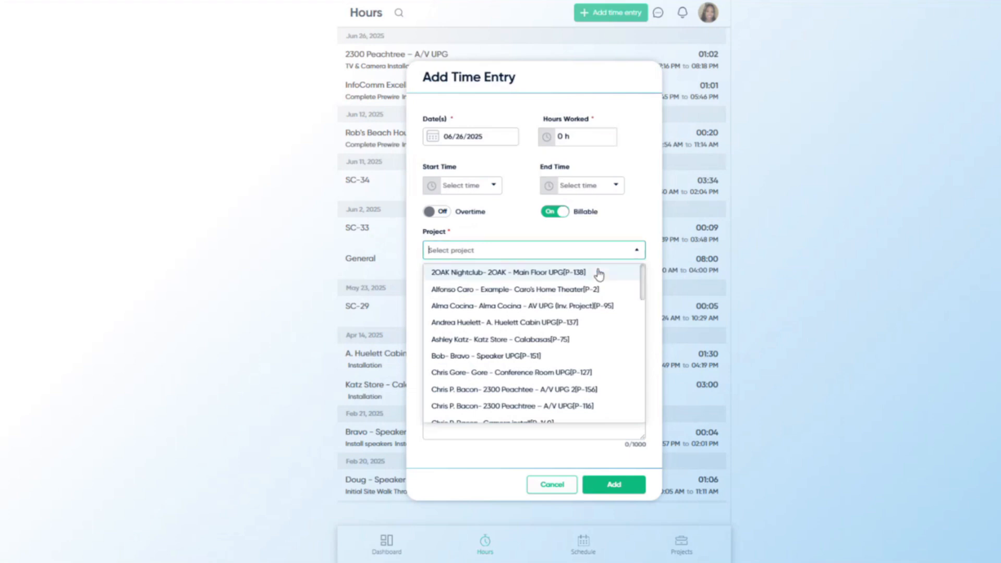
pyautogui.click(598, 271)
pyautogui.click(577, 145)
pyautogui.write('2')
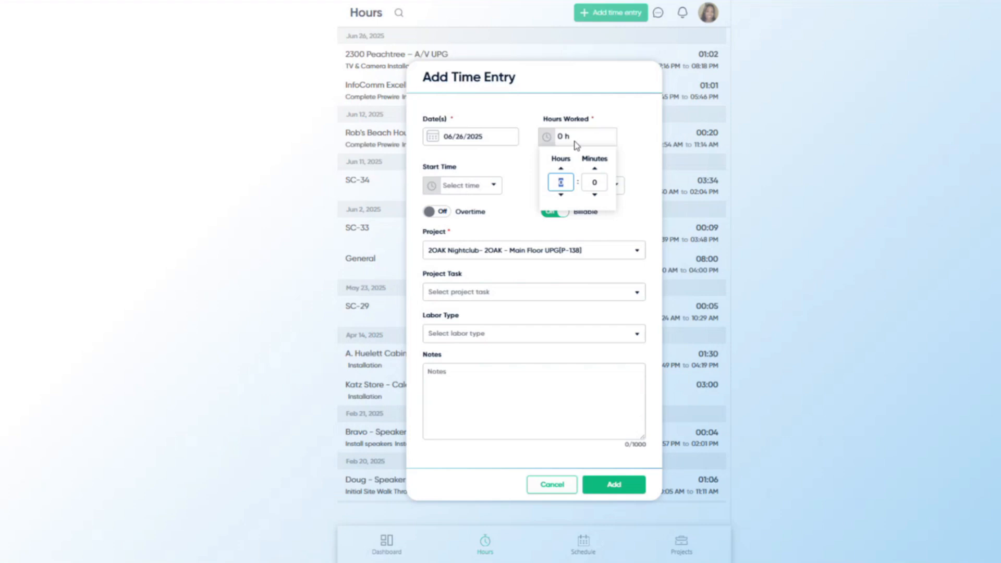
pyautogui.click(627, 111)
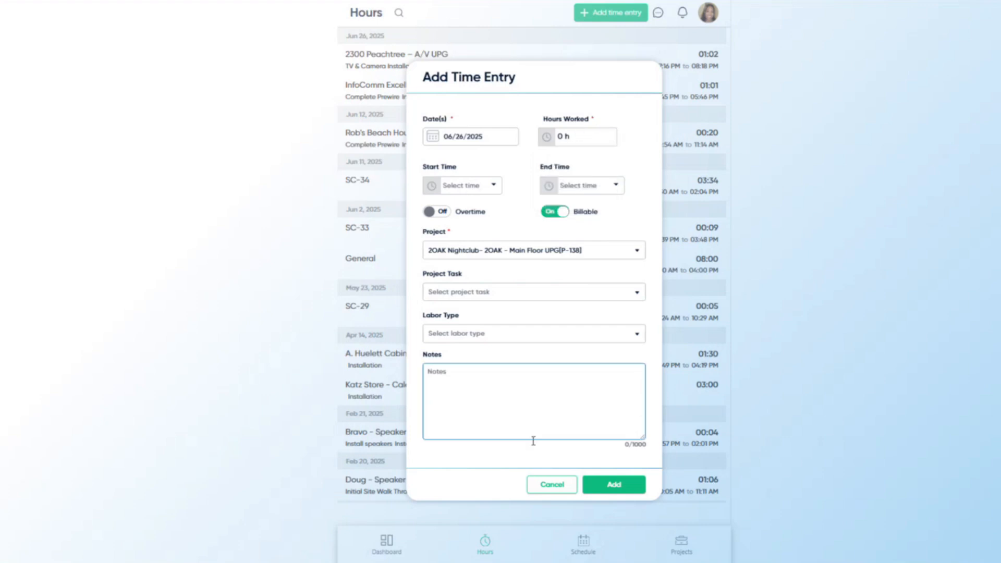
pyautogui.click(547, 484)
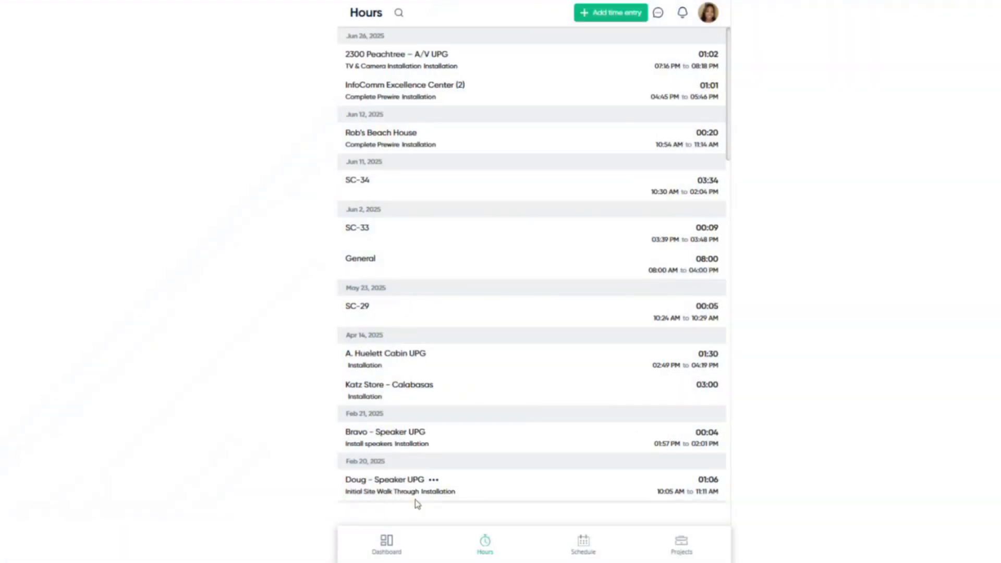
pyautogui.click(386, 543)
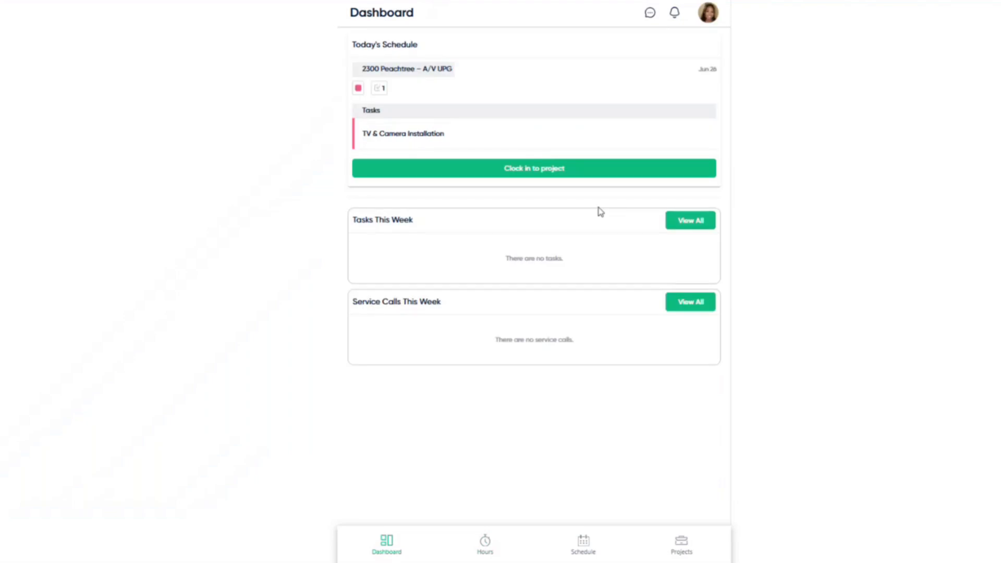
# - Switch back to the office user view and open the Projects board
pyautogui.click(709, 15)
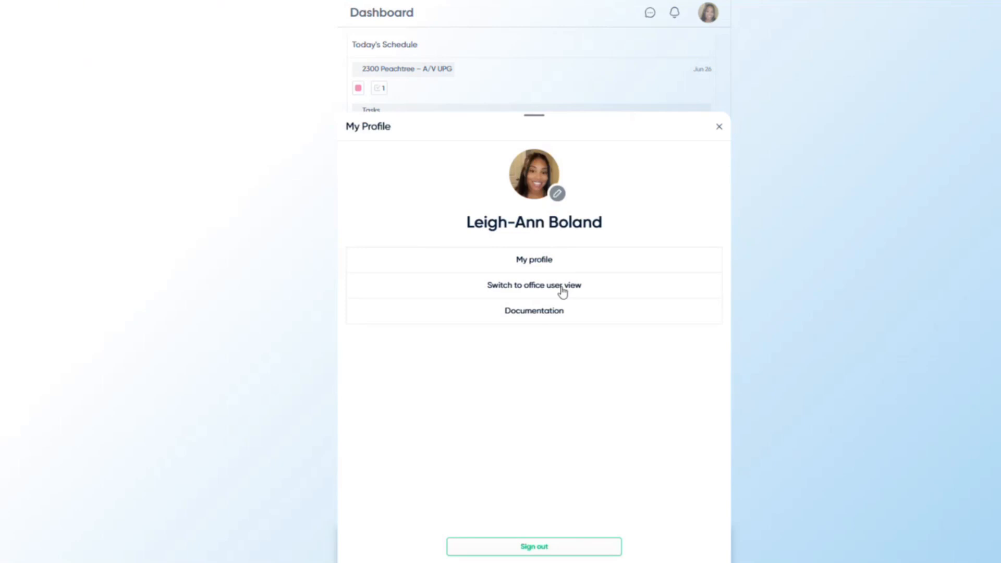
pyautogui.click(562, 291)
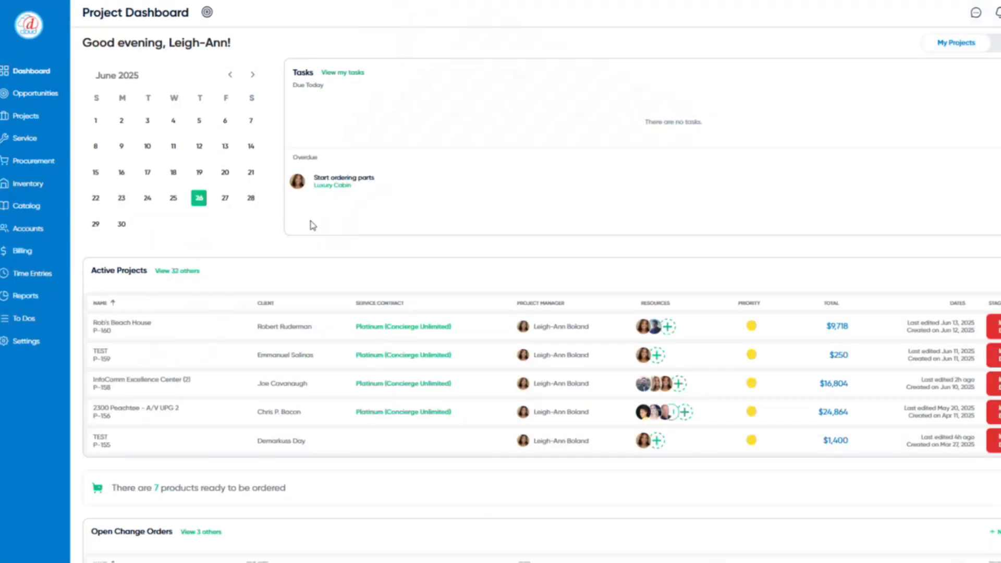
pyautogui.click(36, 127)
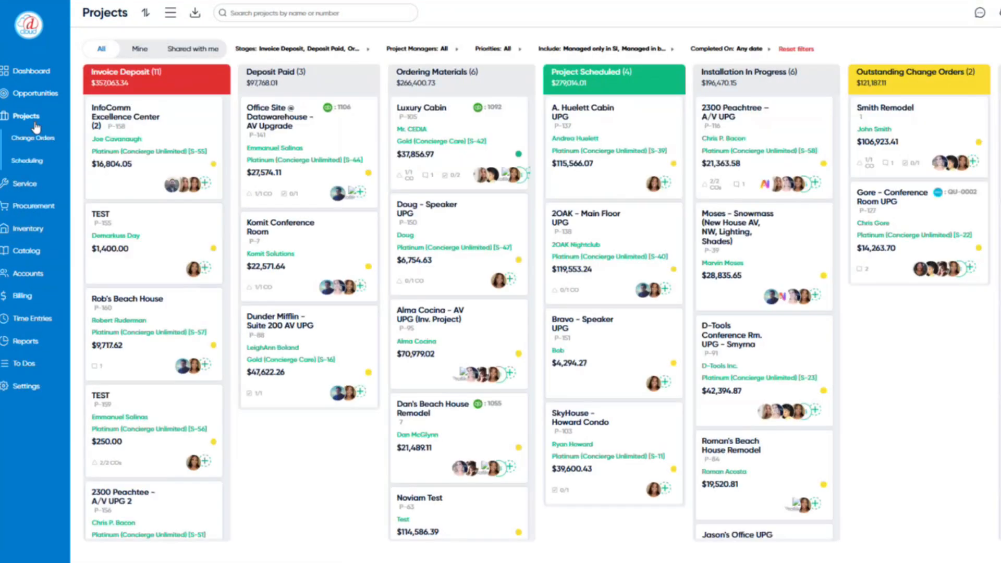
# - Open the 2300 Peachtree – A/V UPG project and toggle Today's Product Status to Labor
pyautogui.click(776, 129)
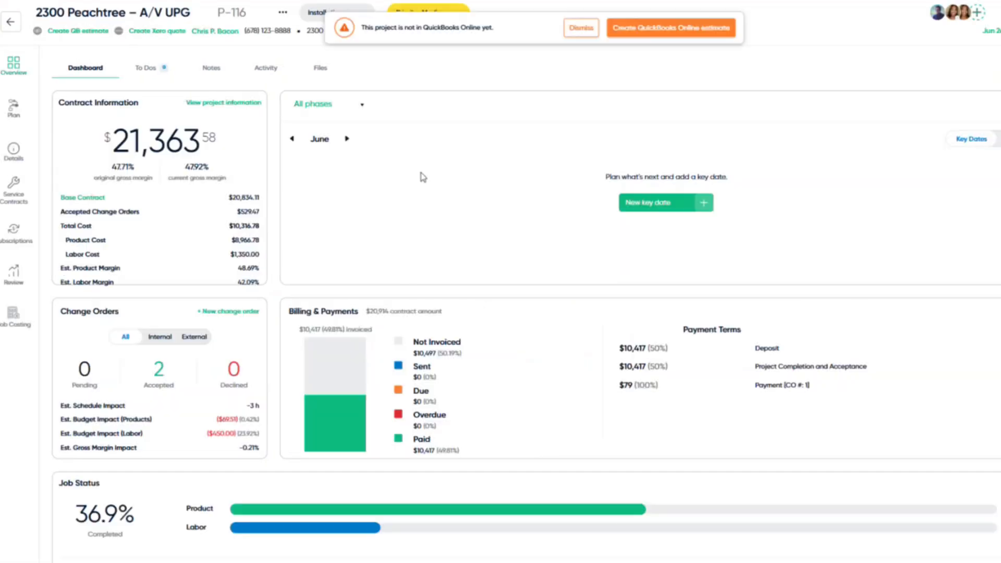
pyautogui.scroll(-1, 261, 235)
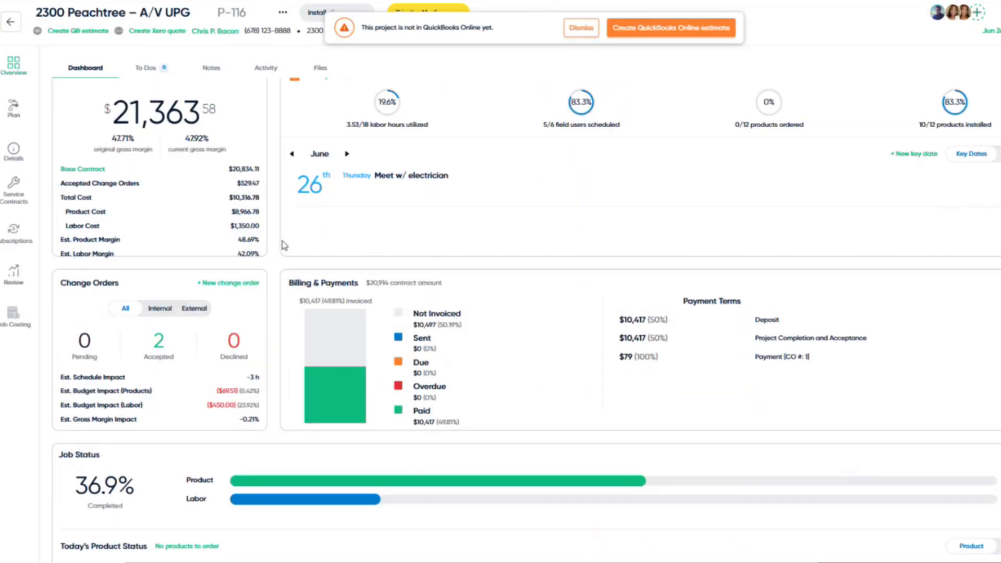
pyautogui.scroll(-1, 276, 281)
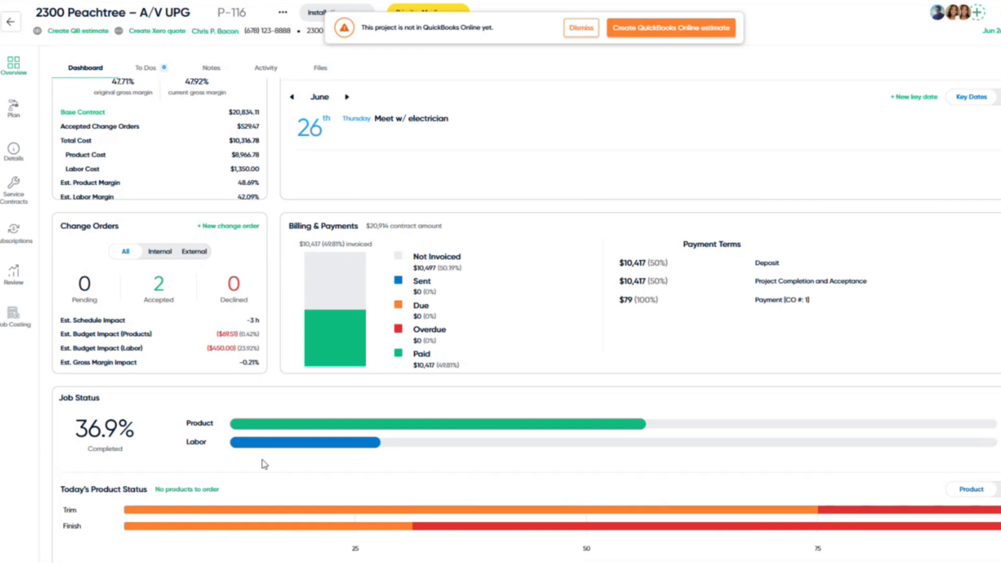
pyautogui.scroll(-1, 266, 461)
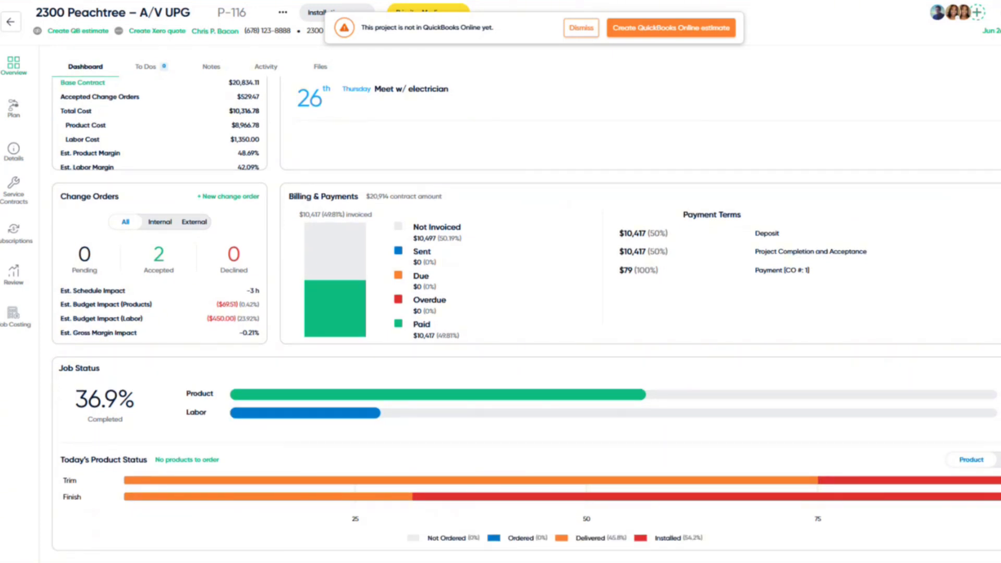
pyautogui.click(1000, 460)
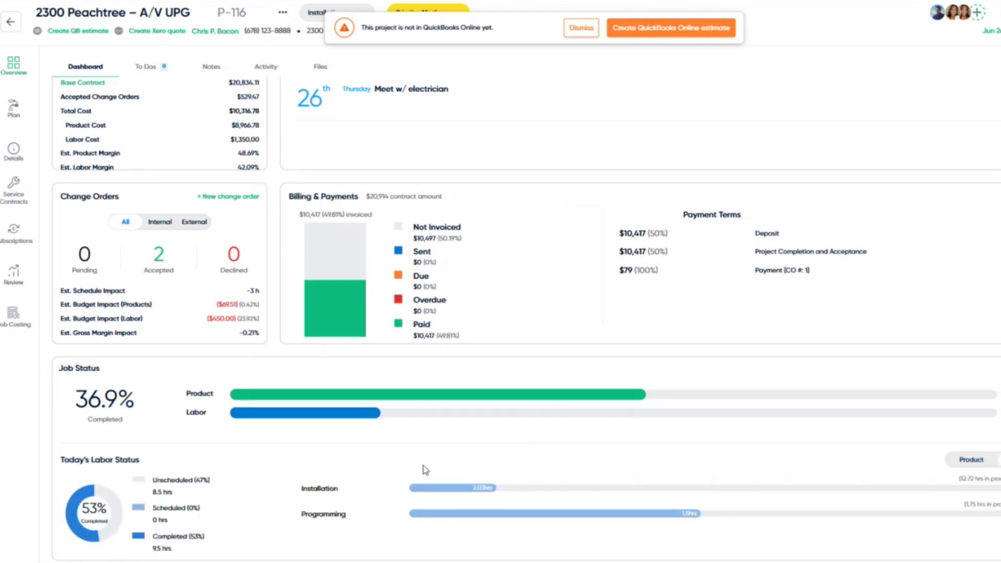
pyautogui.scroll(-1, 431, 472)
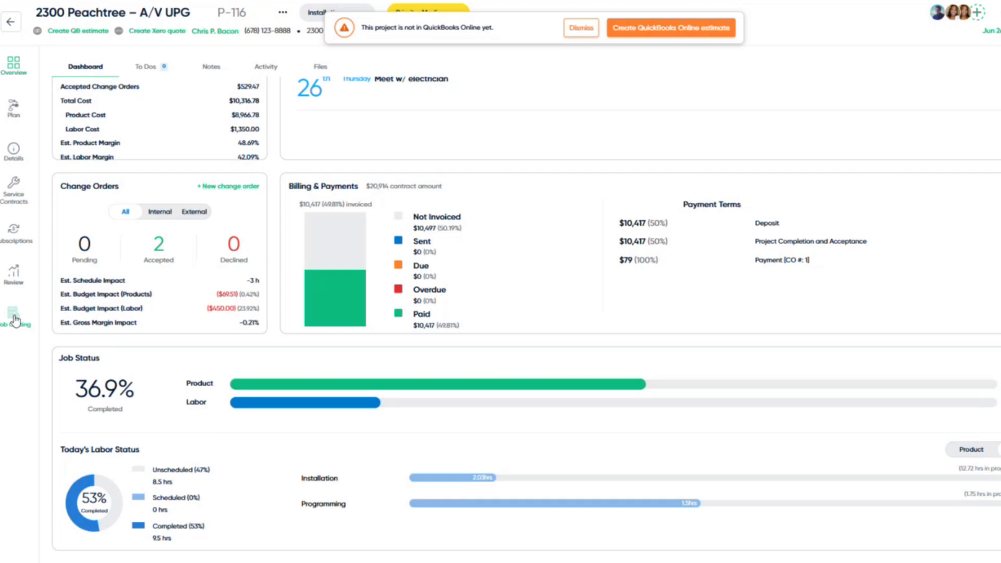
pyautogui.scroll(3, 139, 350)
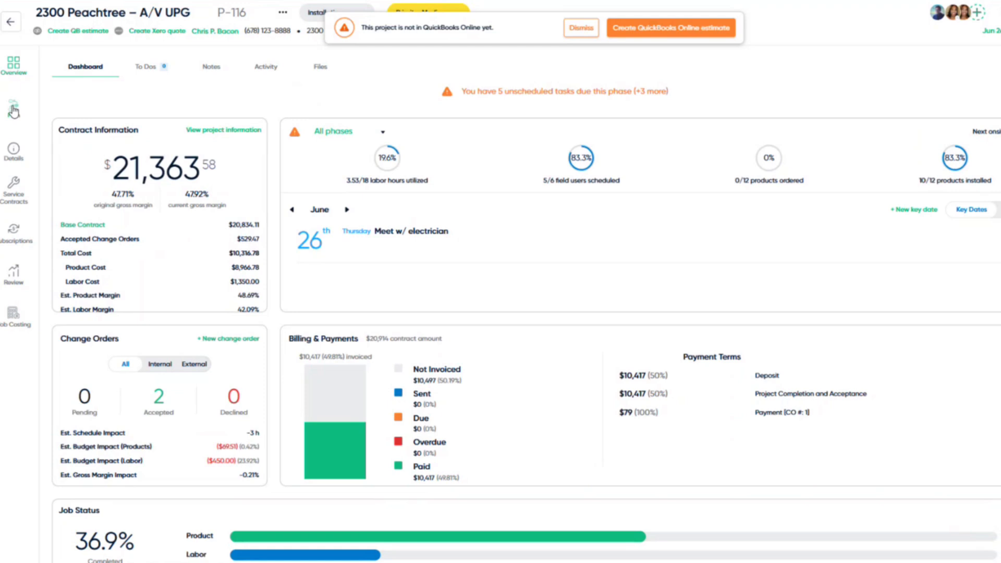
# - Go to the project's Tasks list, review the TV & Camera Installation task, and close it
pyautogui.click(13, 110)
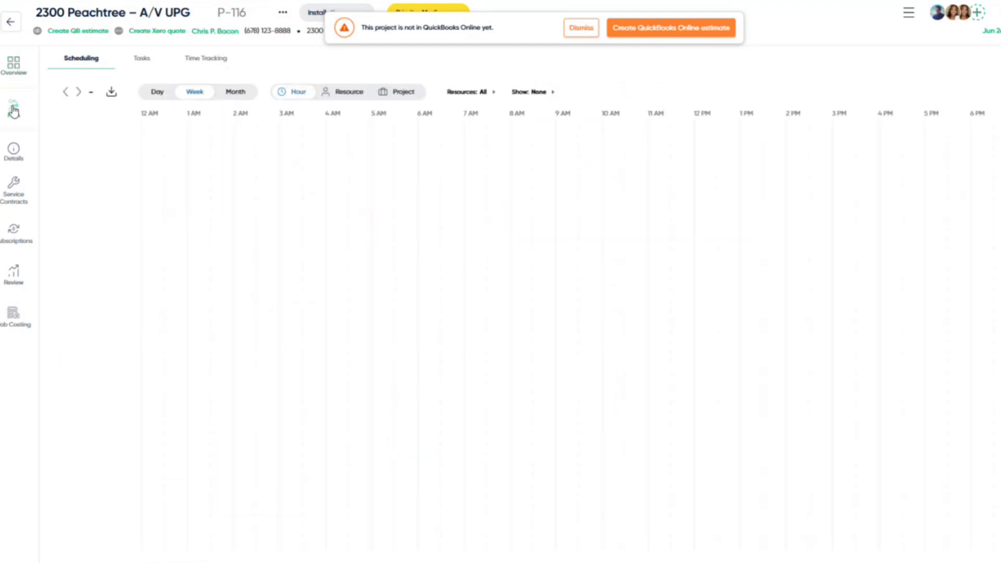
pyautogui.click(149, 65)
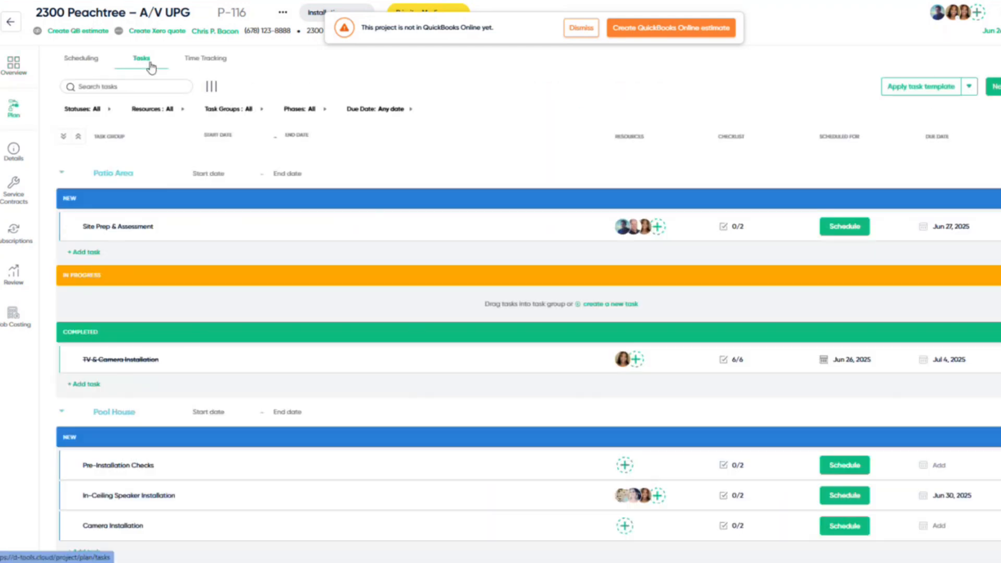
pyautogui.scroll(-1, 201, 320)
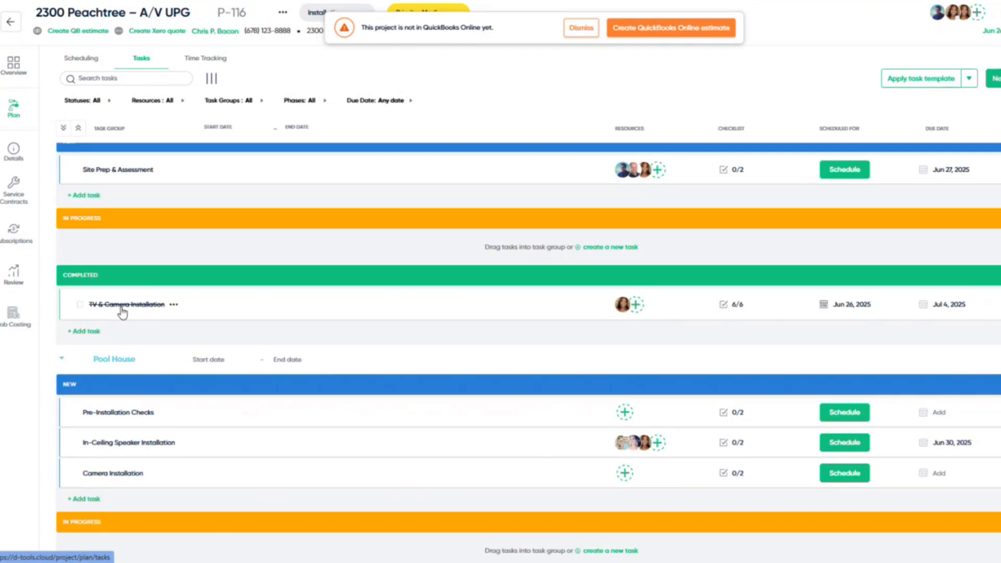
pyautogui.click(122, 307)
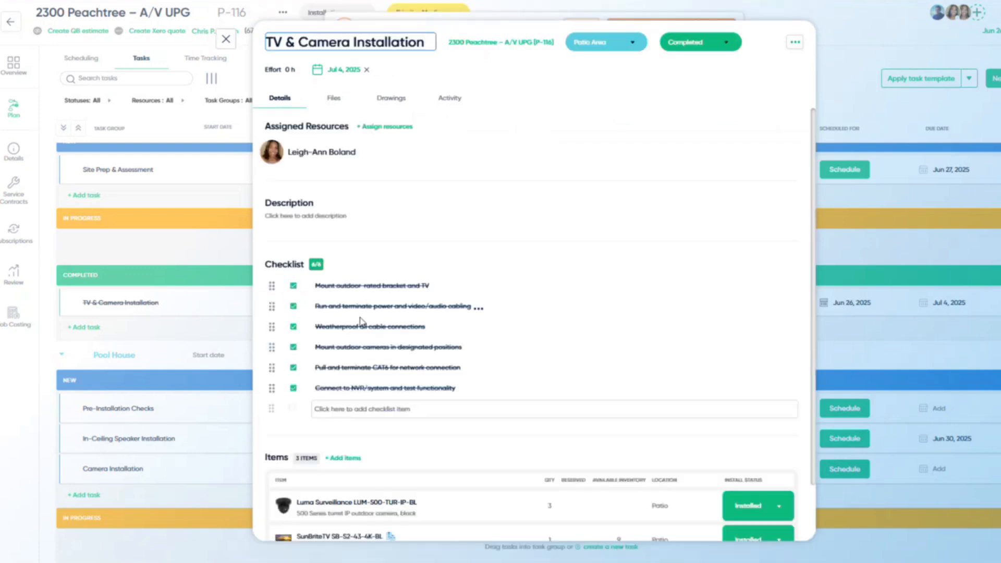
pyautogui.scroll(-3, 701, 429)
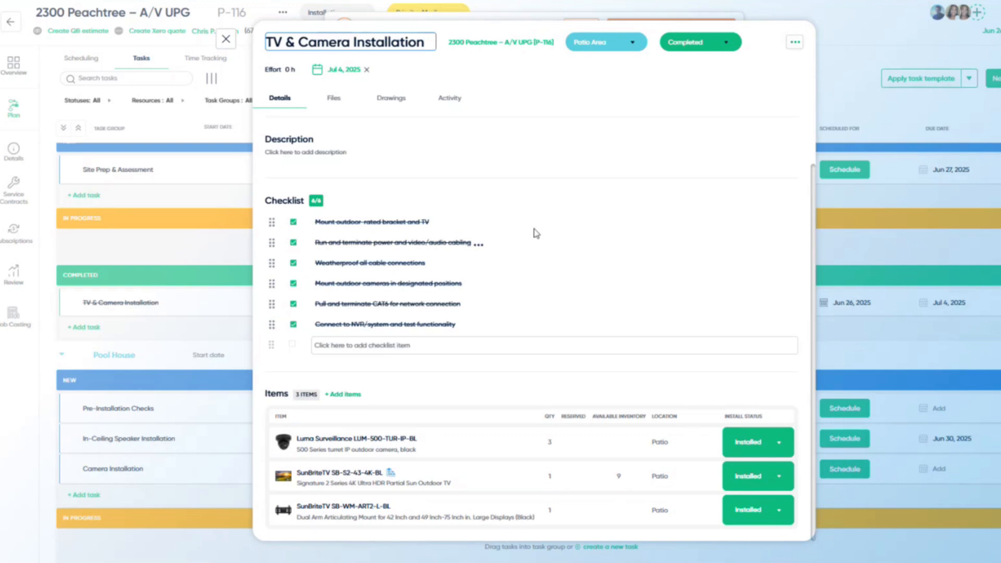
pyautogui.click(227, 40)
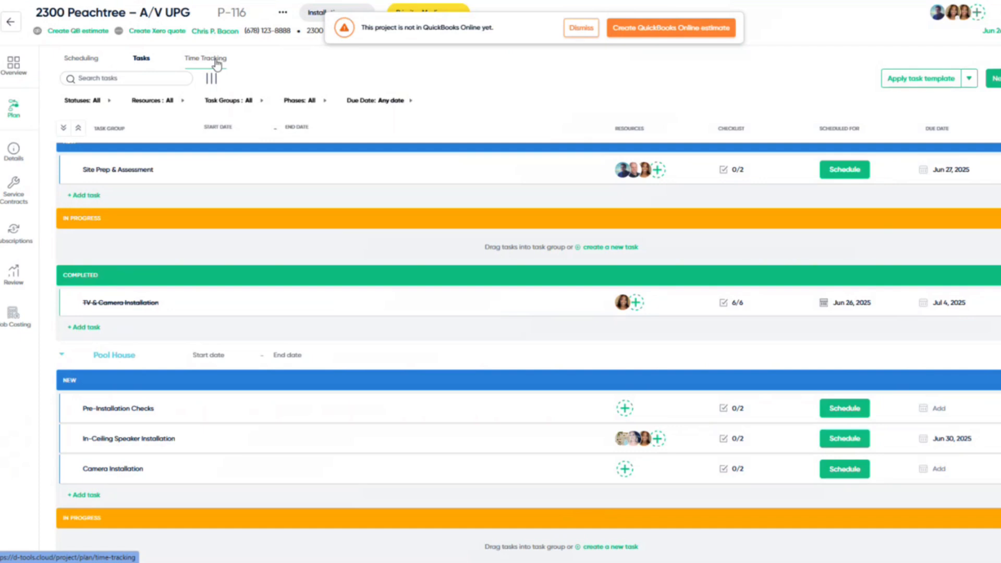
# - Review the project's three time entries (3.53 hrs, $117.80), then return to the Projects board
pyautogui.click(217, 65)
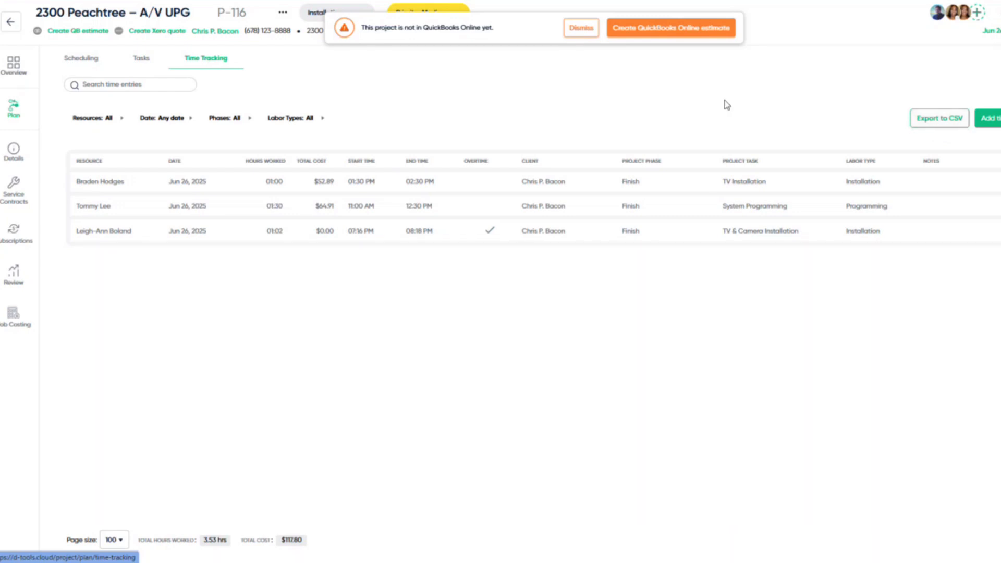
pyautogui.click(13, 25)
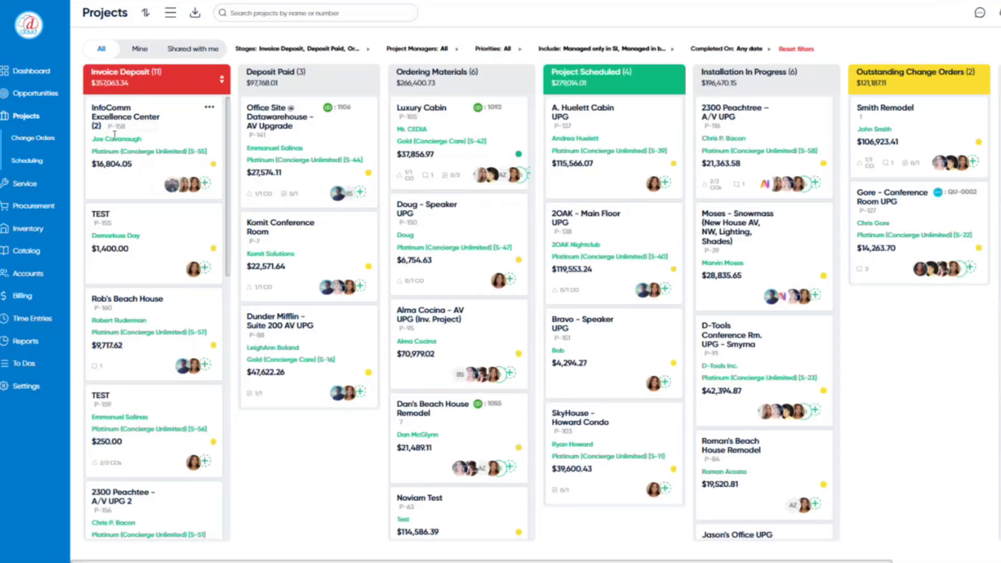
# - Open Service Management showing 14 pending, 12 current and 5 past-due contracts plus open calls
pyautogui.click(36, 189)
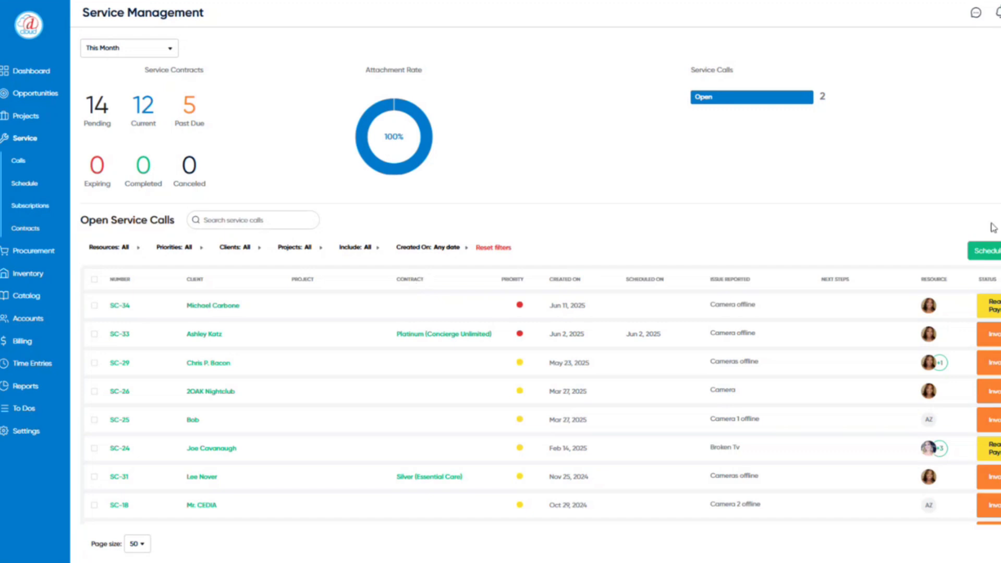
pyautogui.click(998, 254)
# - Create service call SC-12 for the existing client: TV on but no picture, reason Technical malfunction
pyautogui.click(409, 167)
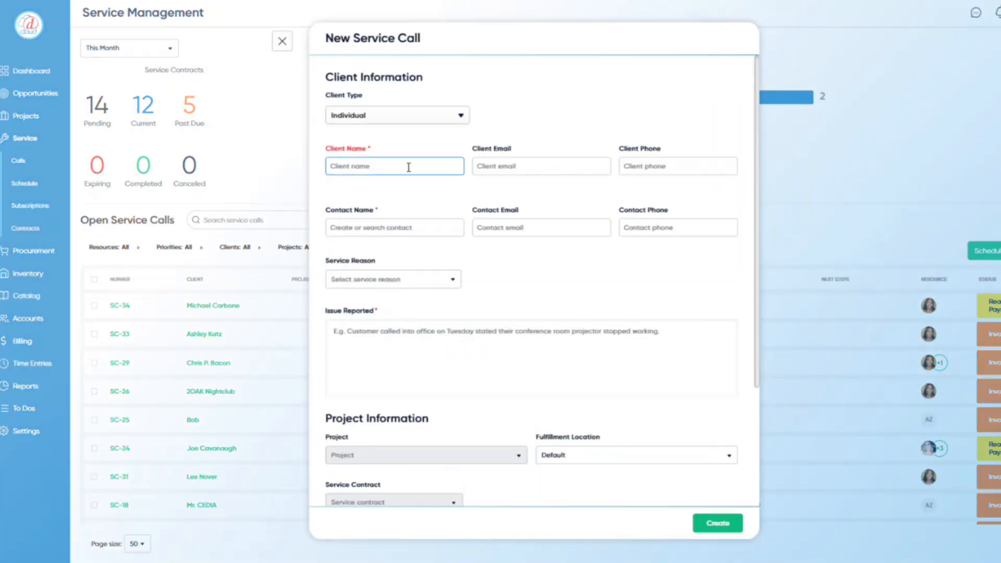
pyautogui.write('Sal')
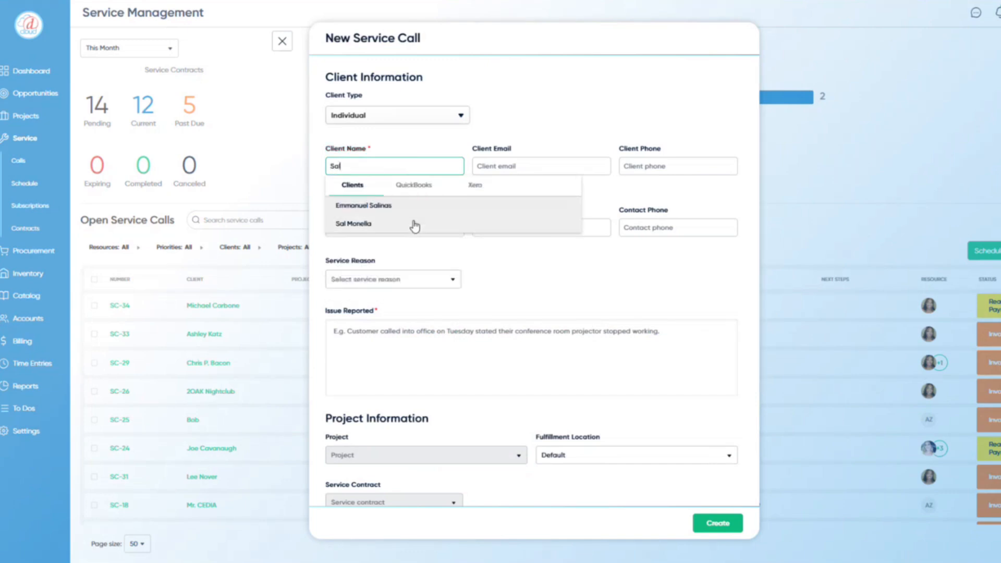
pyautogui.click(415, 225)
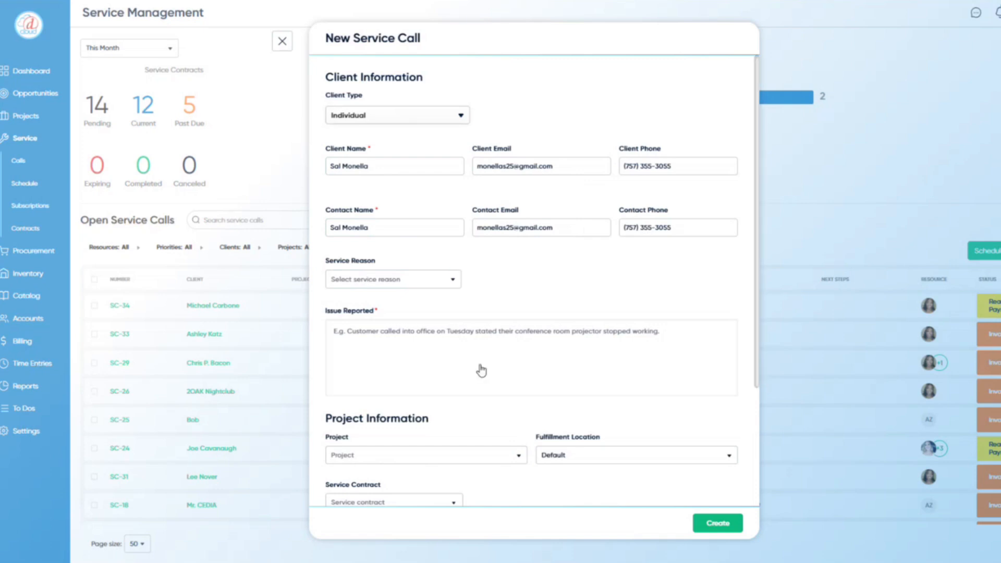
pyautogui.click(429, 342)
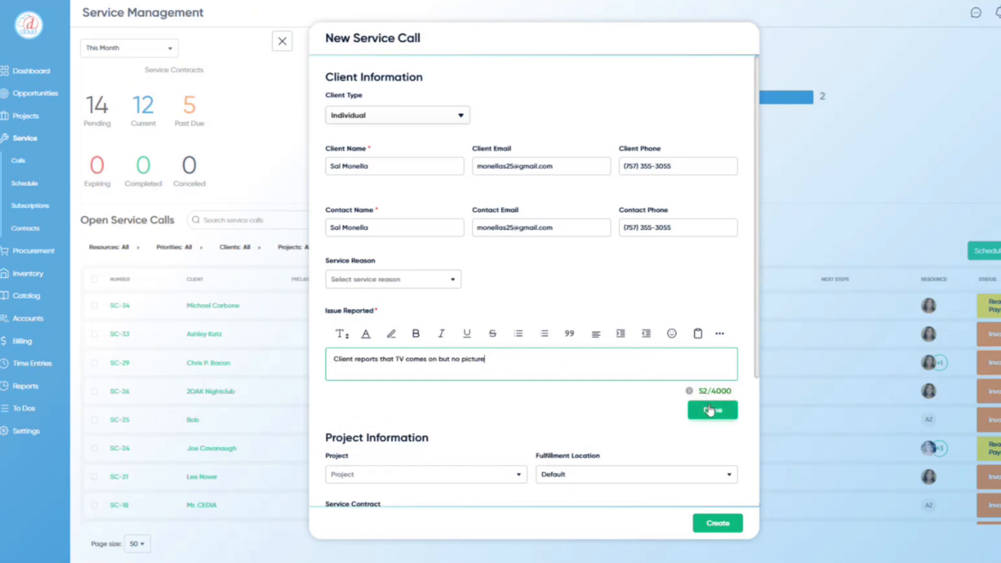
pyautogui.click(710, 410)
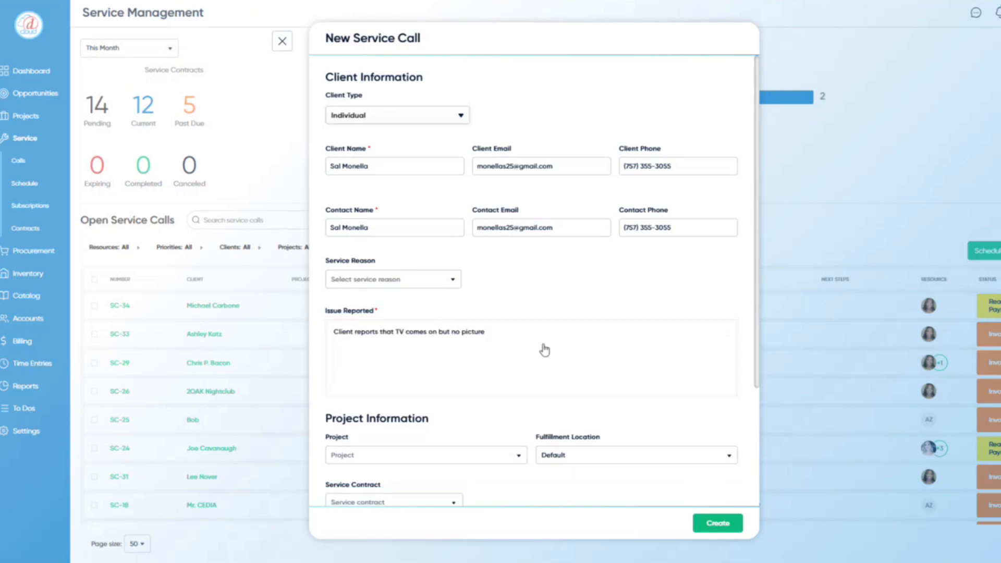
pyautogui.click(446, 285)
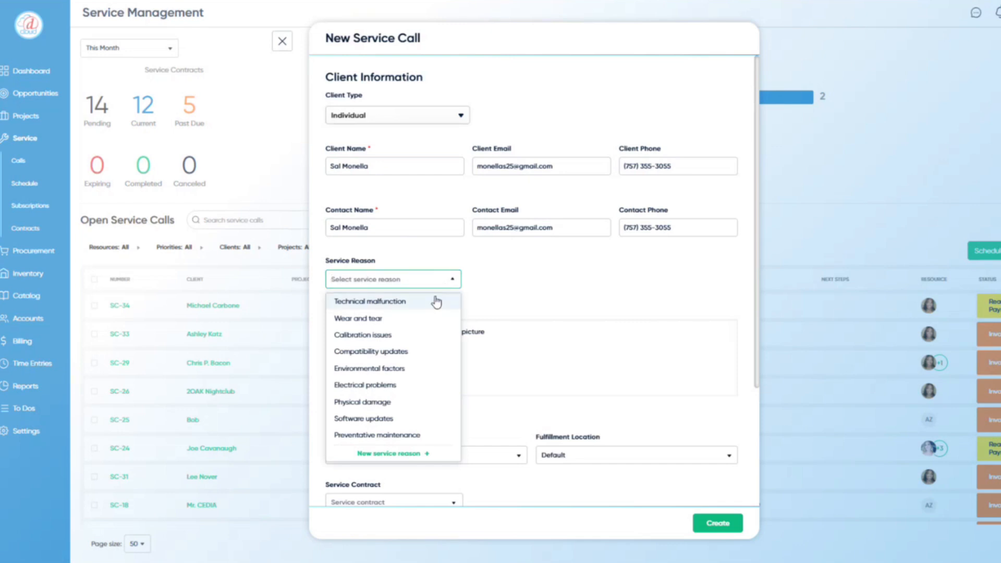
pyautogui.click(436, 302)
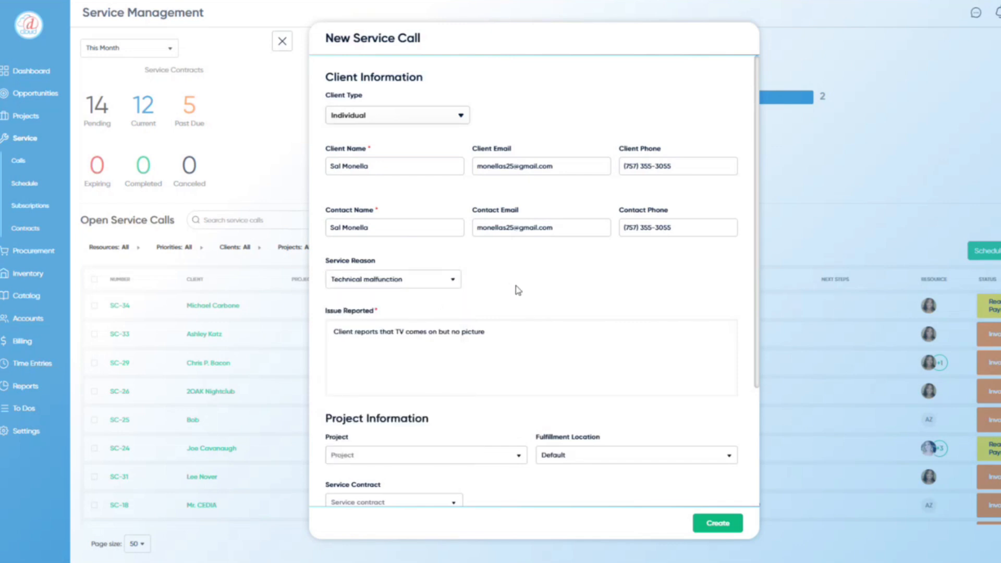
pyautogui.scroll(-3, 516, 328)
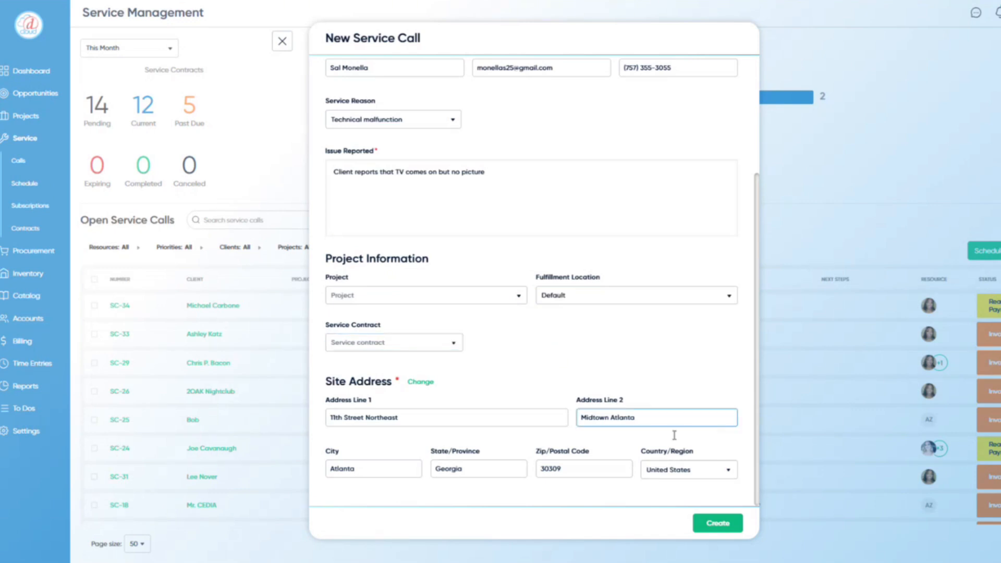
pyautogui.click(717, 523)
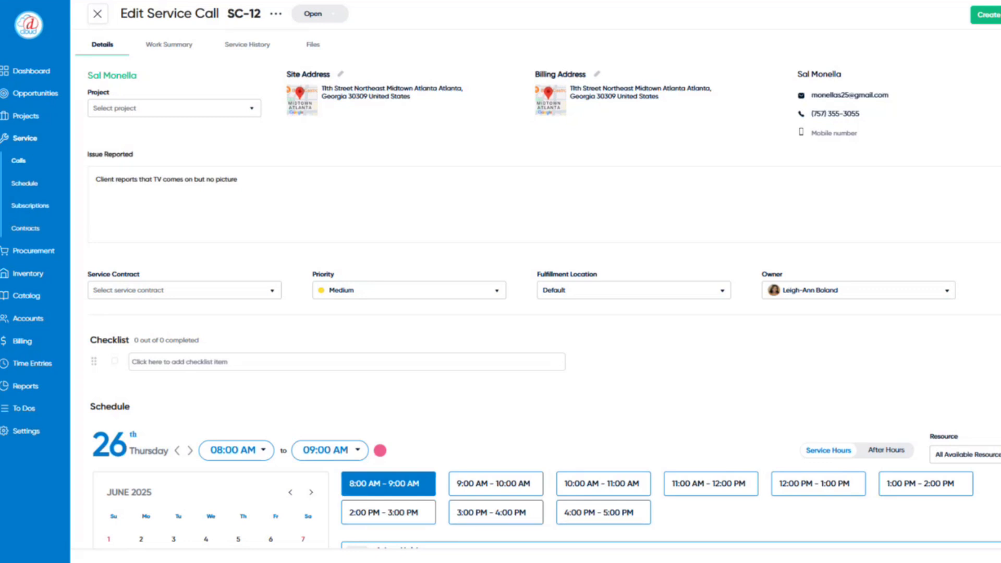
# - Save a site note on SC-12 containing the property's gate code
pyautogui.click(998, 154)
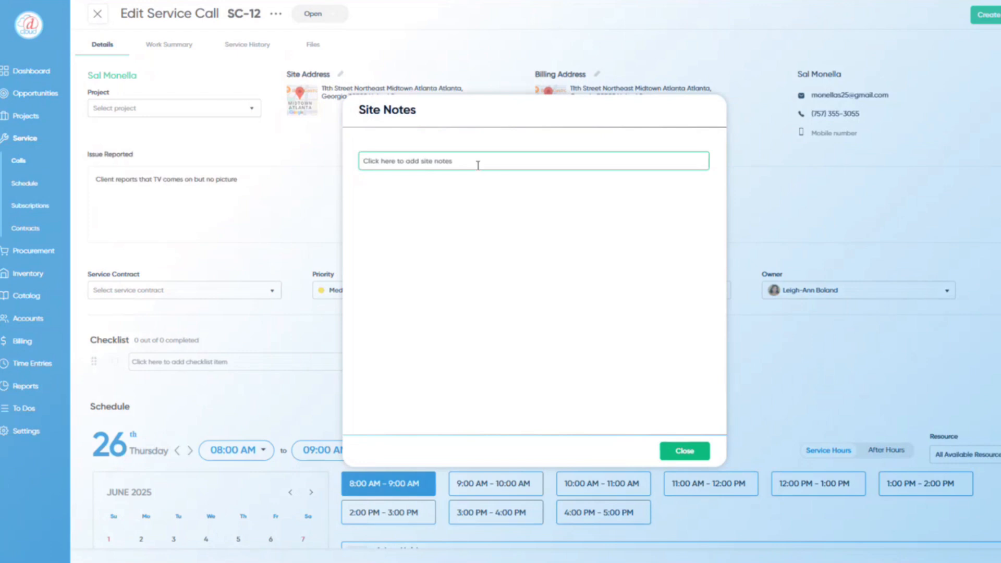
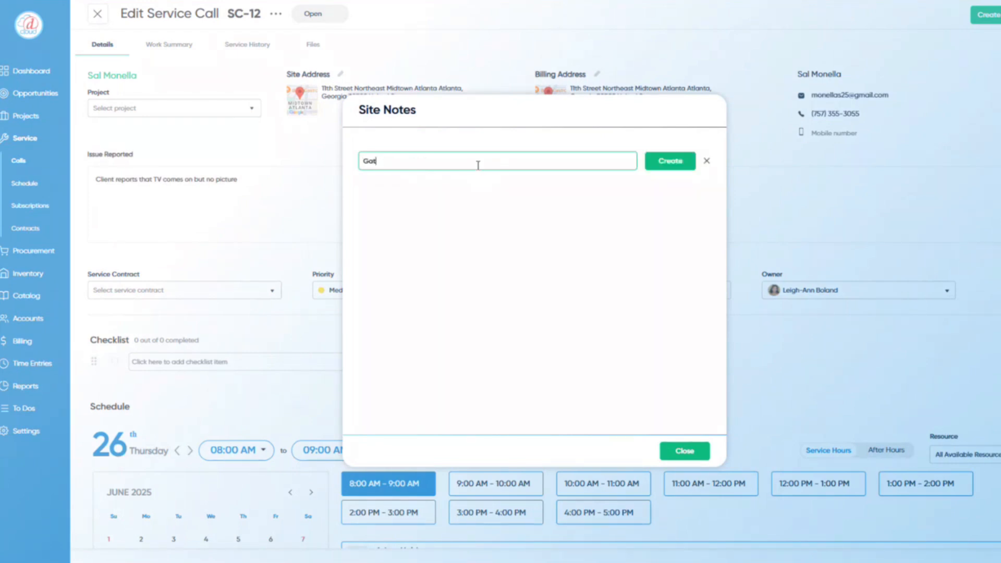
pyautogui.click(659, 162)
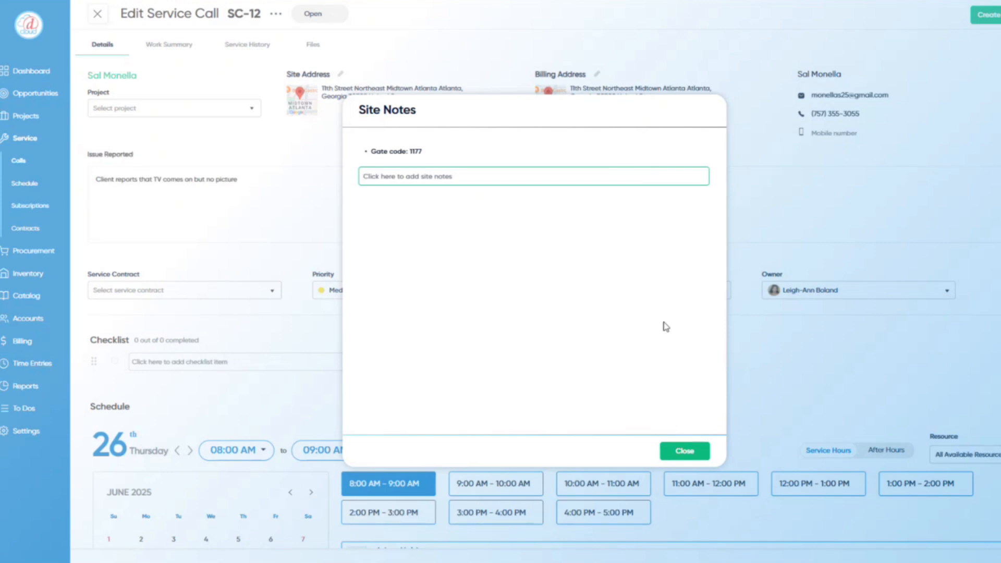
pyautogui.click(678, 452)
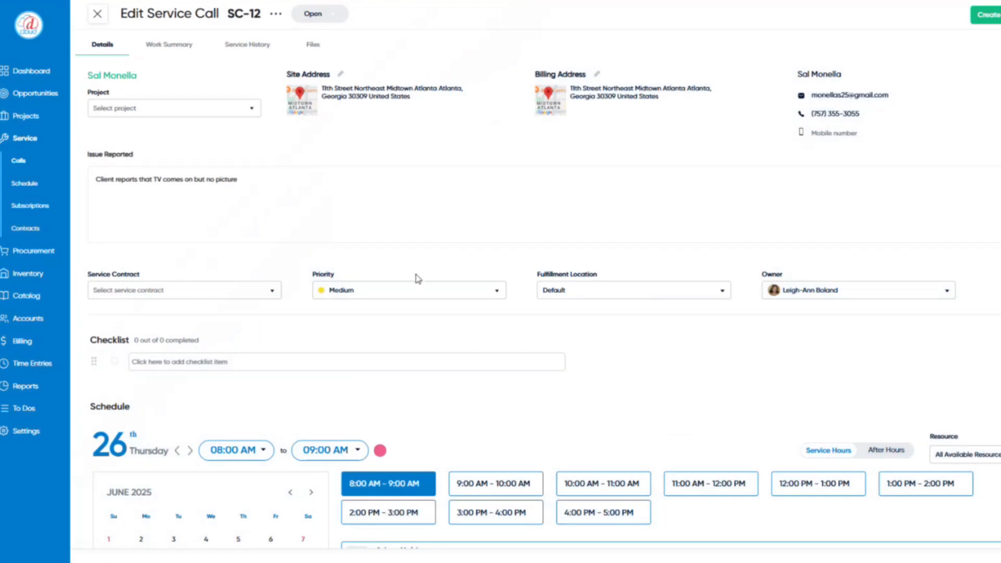
# - Set SC-12 priority to High and add checklist item 'Look for physical damage'
pyautogui.click(461, 297)
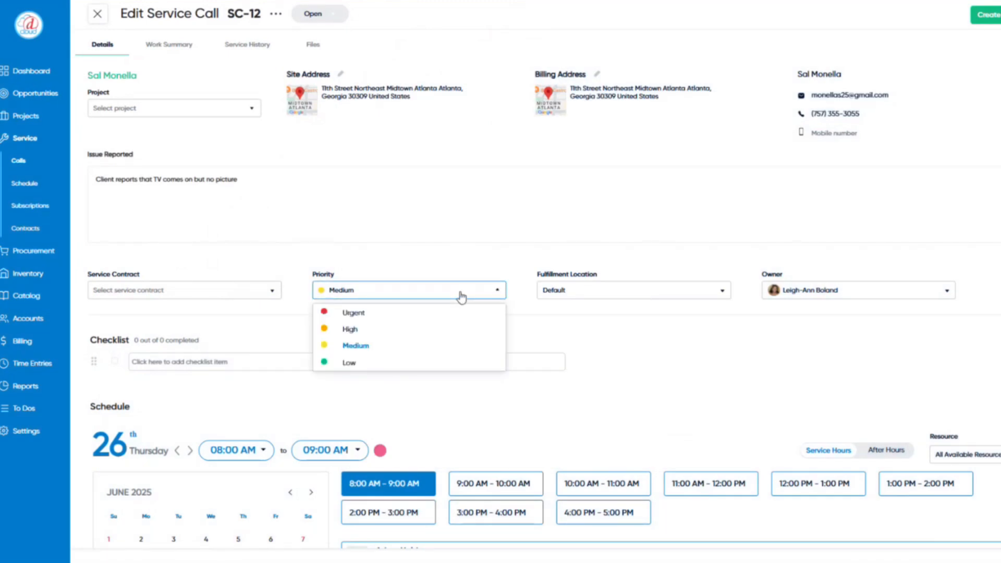
pyautogui.click(450, 327)
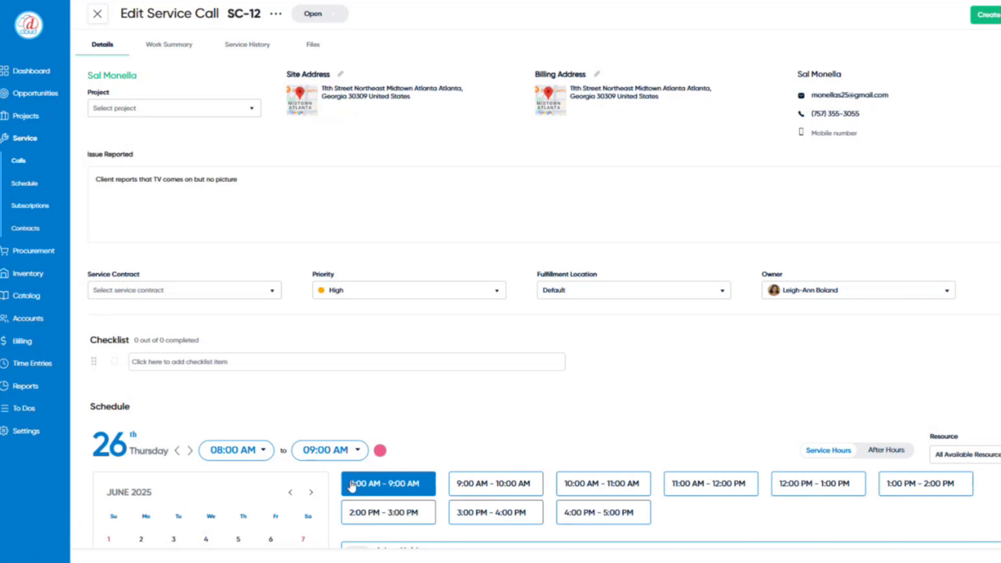
pyautogui.scroll(-1, 206, 359)
pyautogui.click(185, 304)
pyautogui.write('Look for physical damage')
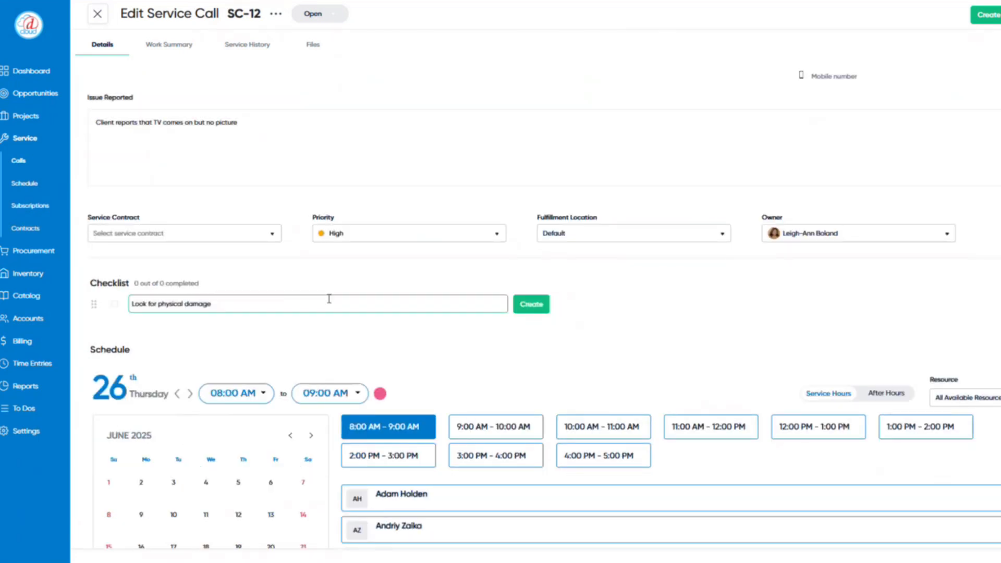
pyautogui.click(530, 305)
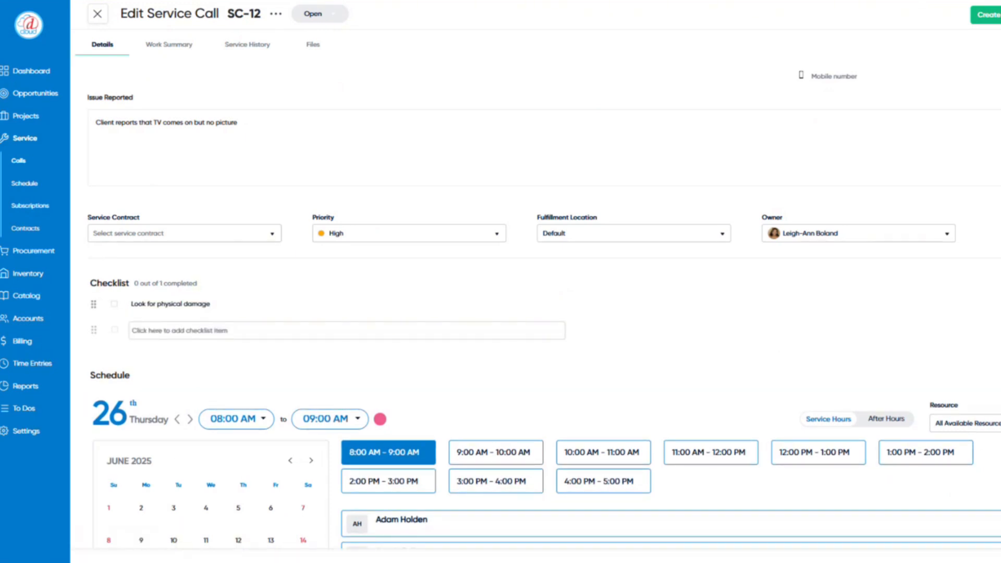
# - Add checklist items 'Check all connections', 'Check HDMI extender' and 'Test with different source devices'
pyautogui.click(206, 330)
pyautogui.write('Check all connections')
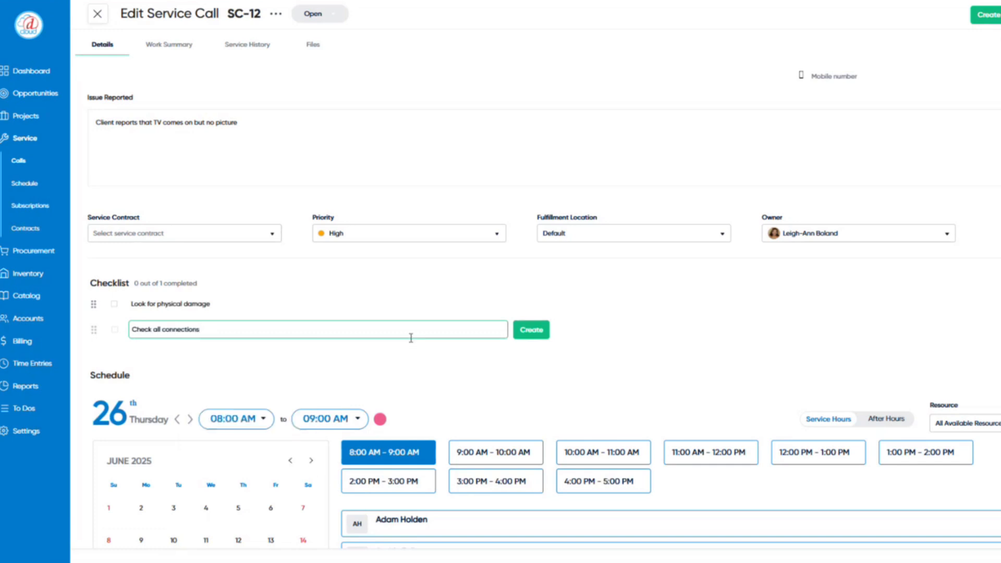
pyautogui.click(524, 337)
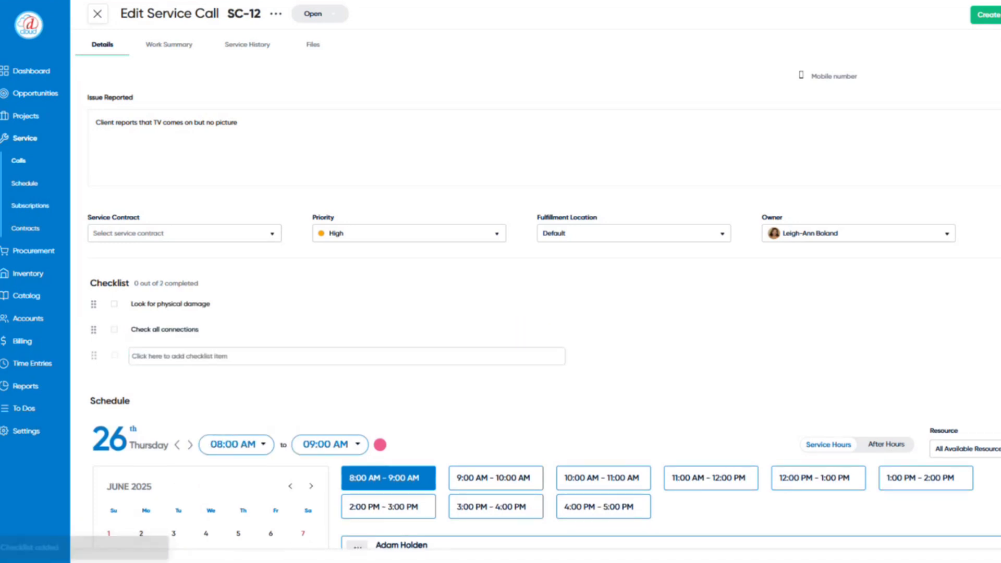
pyautogui.click(177, 356)
pyautogui.write('Check HDMI extender')
pyautogui.click(528, 358)
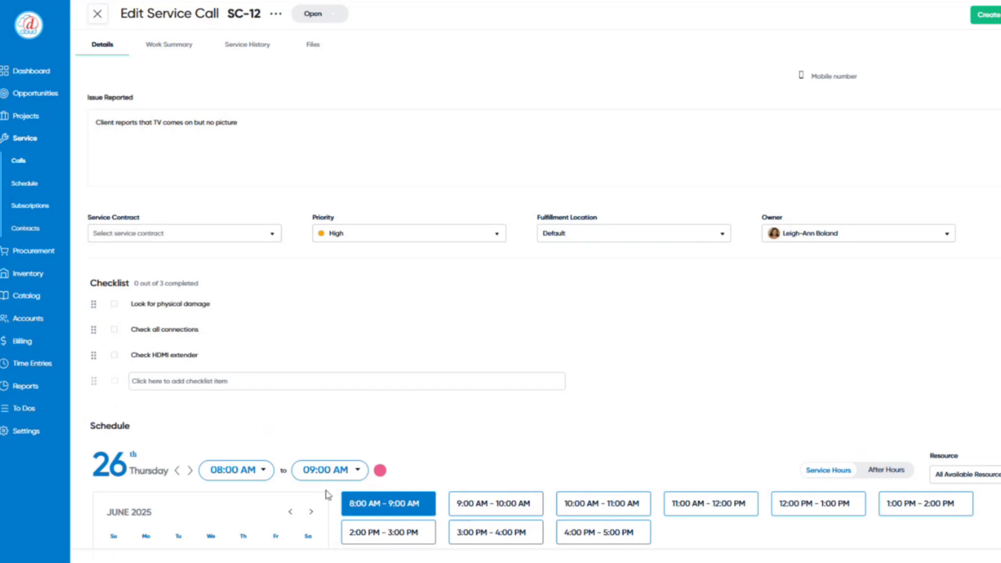
pyautogui.click(256, 380)
pyautogui.write('Test with different source devices')
pyautogui.click(550, 390)
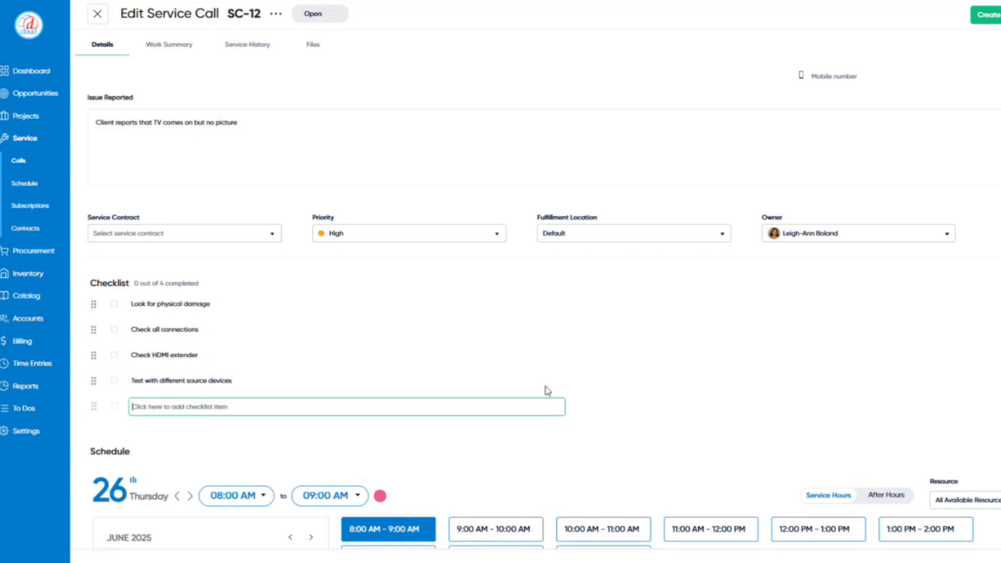
# - Set the Thursday June 26 visit to run 11:00 AM–2:00 PM
pyautogui.scroll(-2, 547, 401)
pyautogui.scroll(-2, 521, 400)
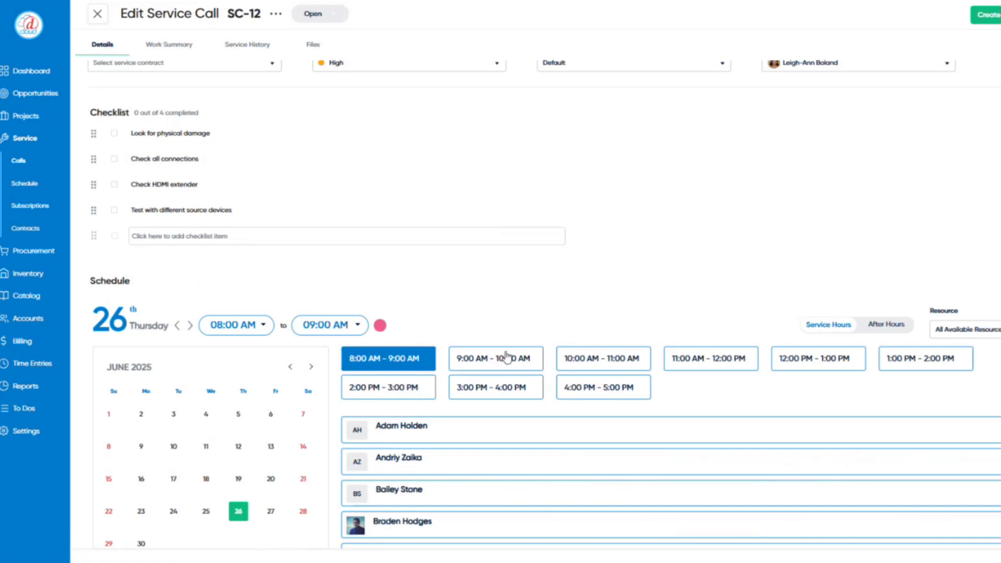
pyautogui.scroll(-1, 518, 323)
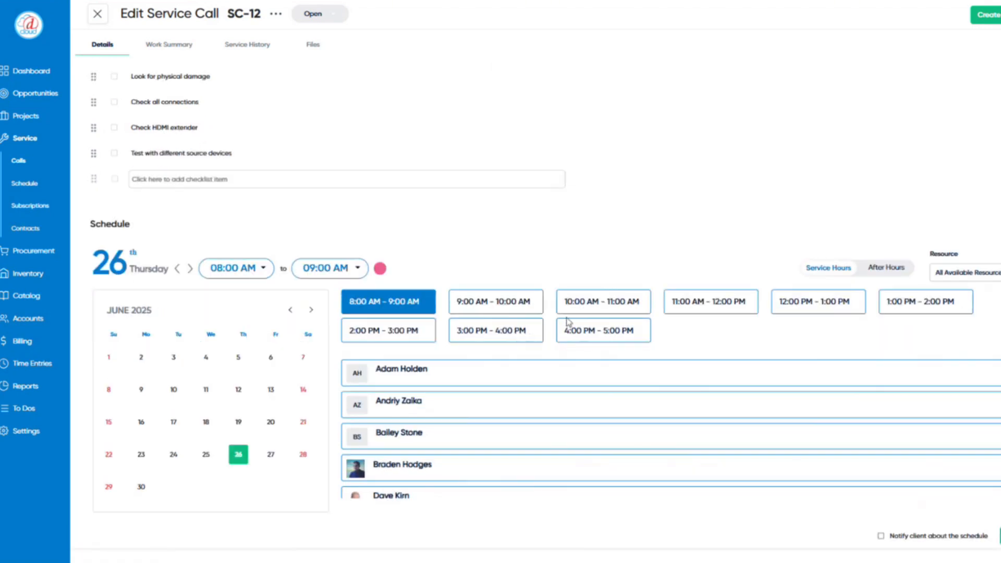
pyautogui.click(704, 308)
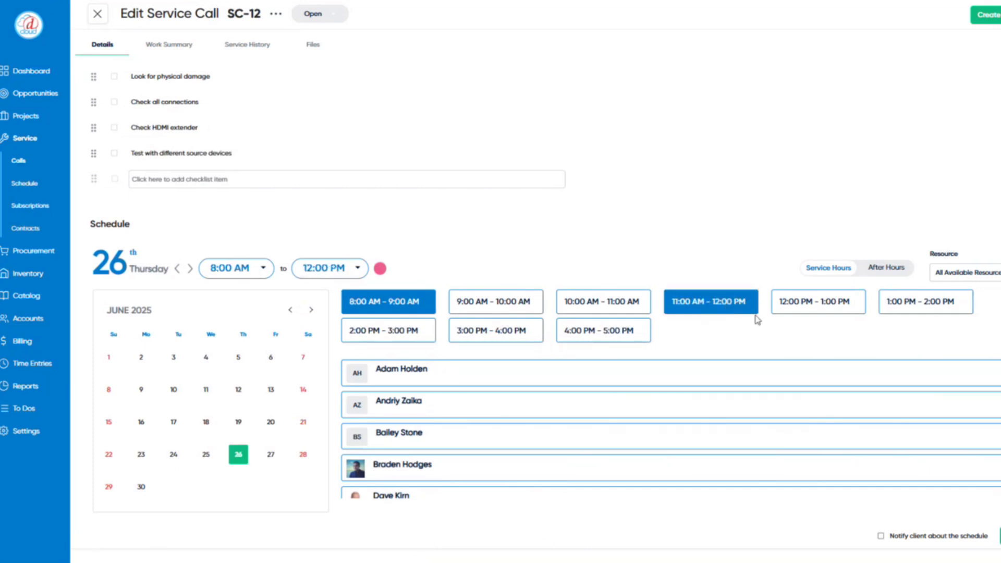
pyautogui.click(890, 308)
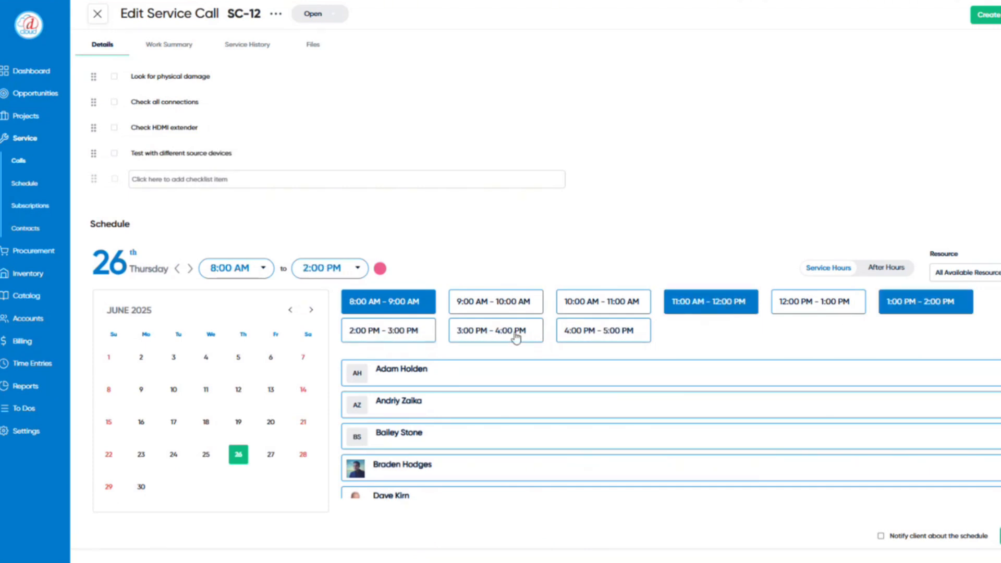
pyautogui.click(410, 308)
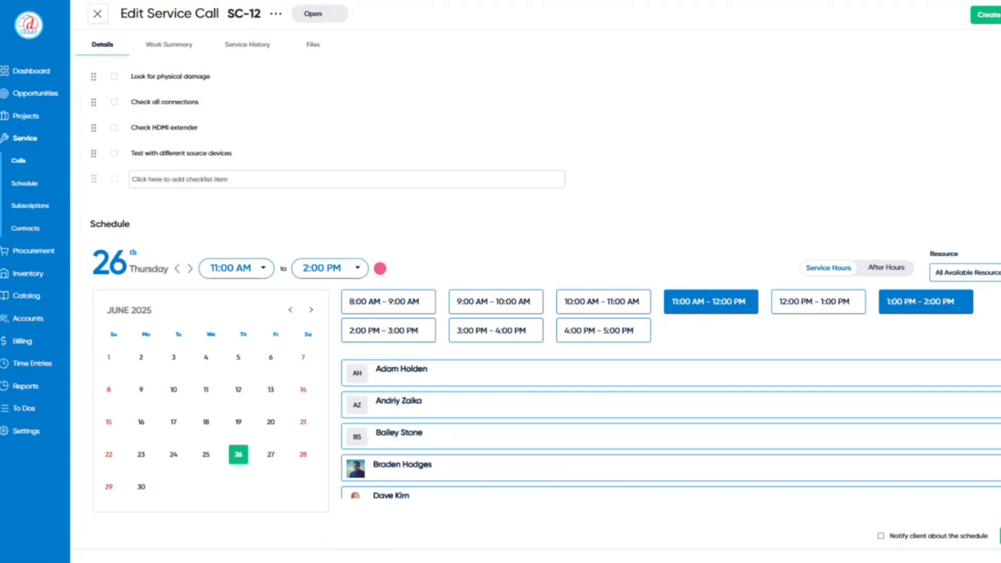
# - Show All Resources, assign a technician, enable Notify client, and open the Service Schedule
pyautogui.click(995, 273)
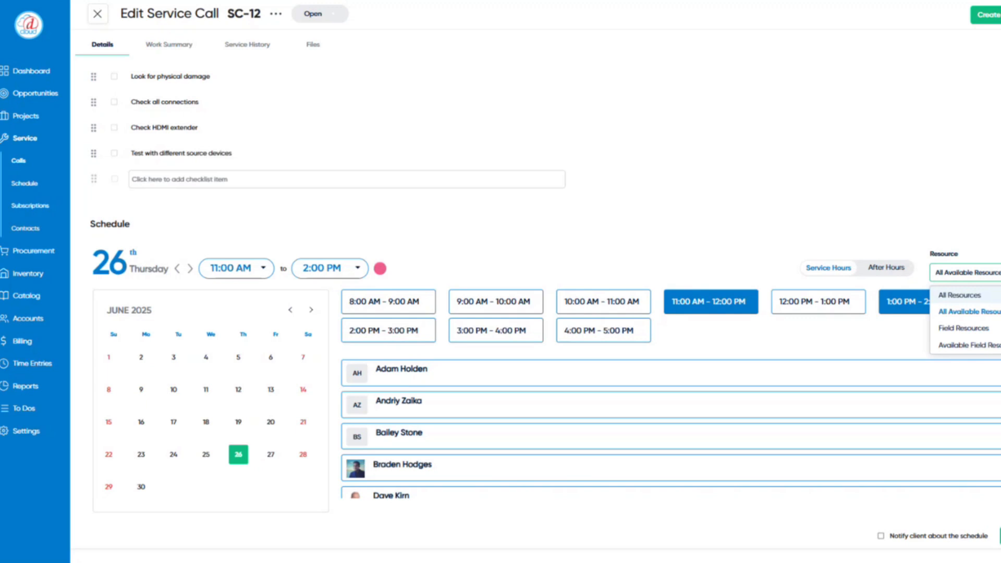
pyautogui.click(995, 295)
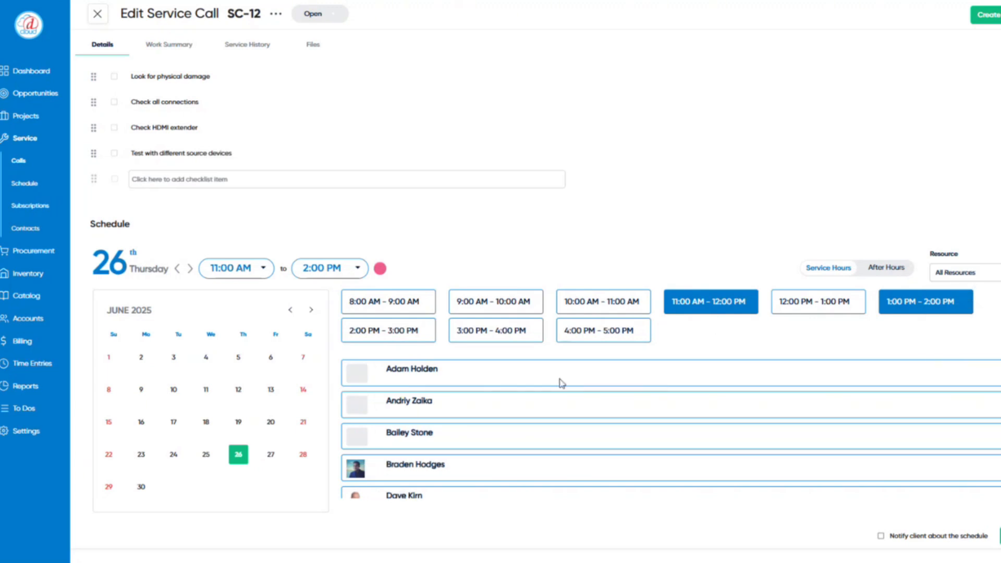
pyautogui.scroll(-3, 545, 376)
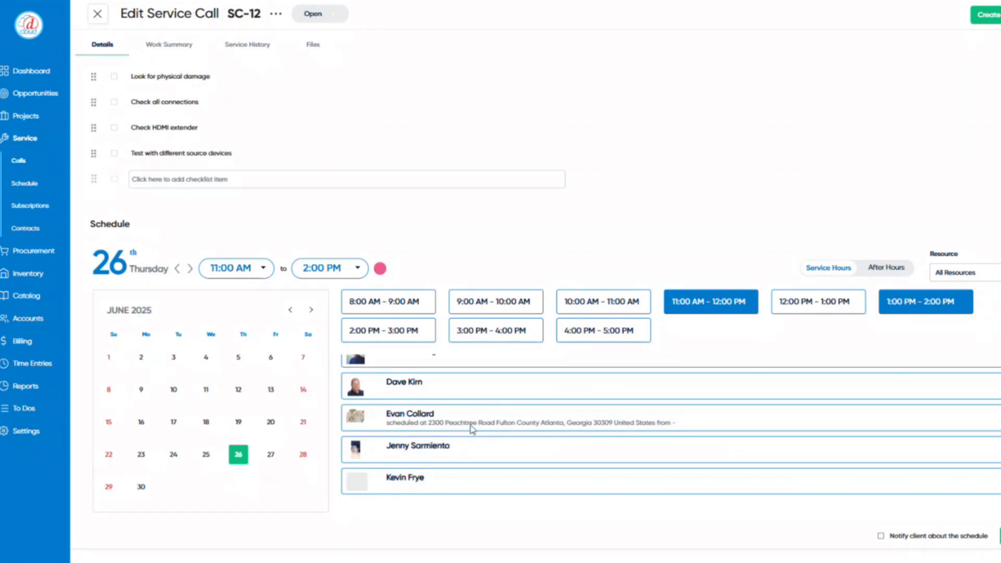
pyautogui.scroll(-3, 472, 431)
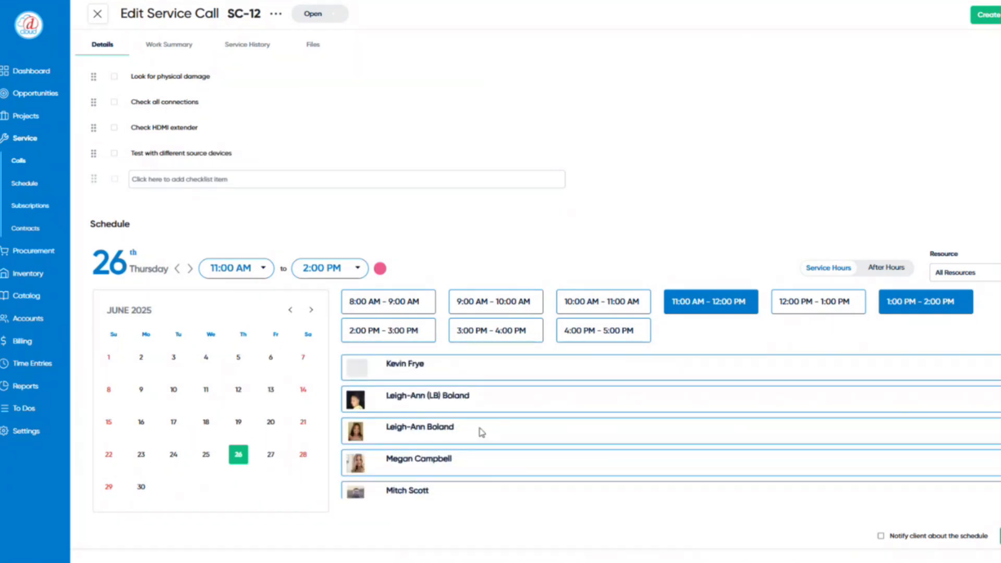
pyautogui.click(482, 432)
pyautogui.scroll(-2, 599, 432)
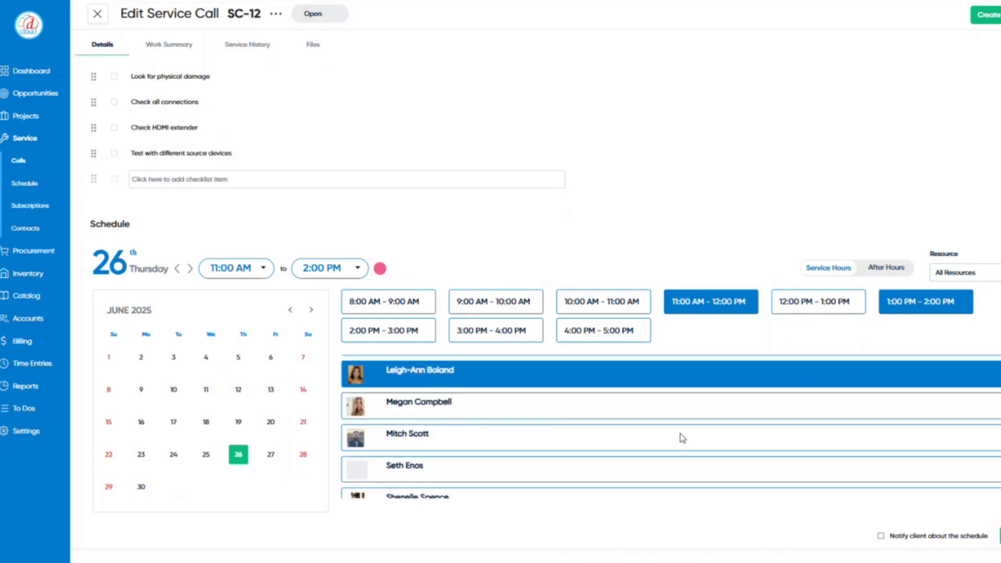
pyautogui.scroll(-1, 889, 508)
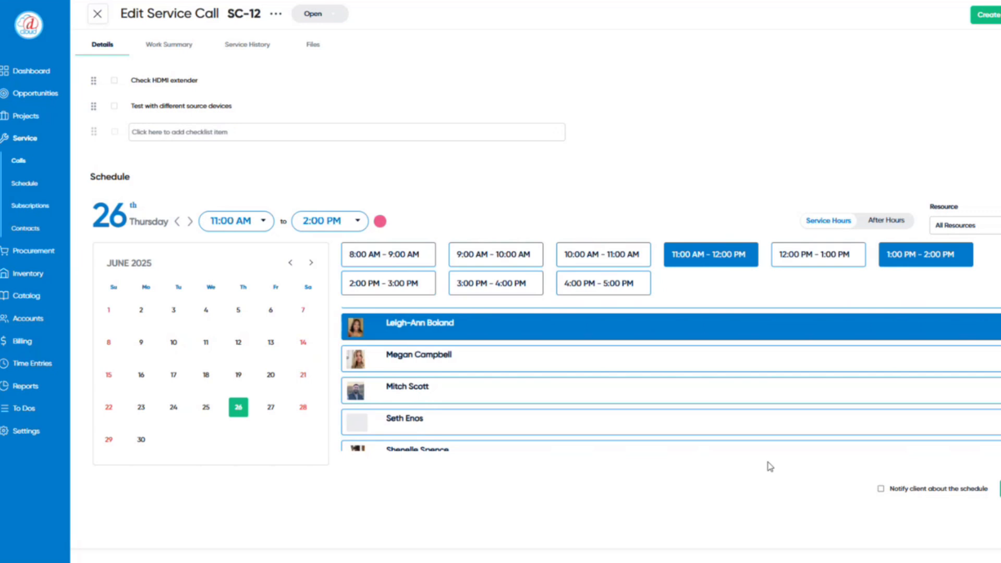
pyautogui.click(881, 488)
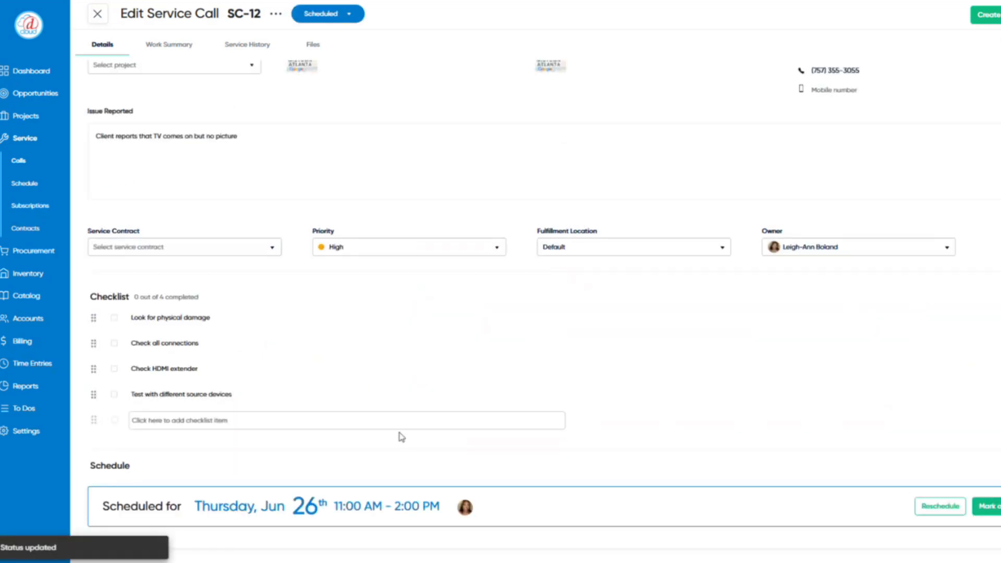
pyautogui.scroll(1, 358, 398)
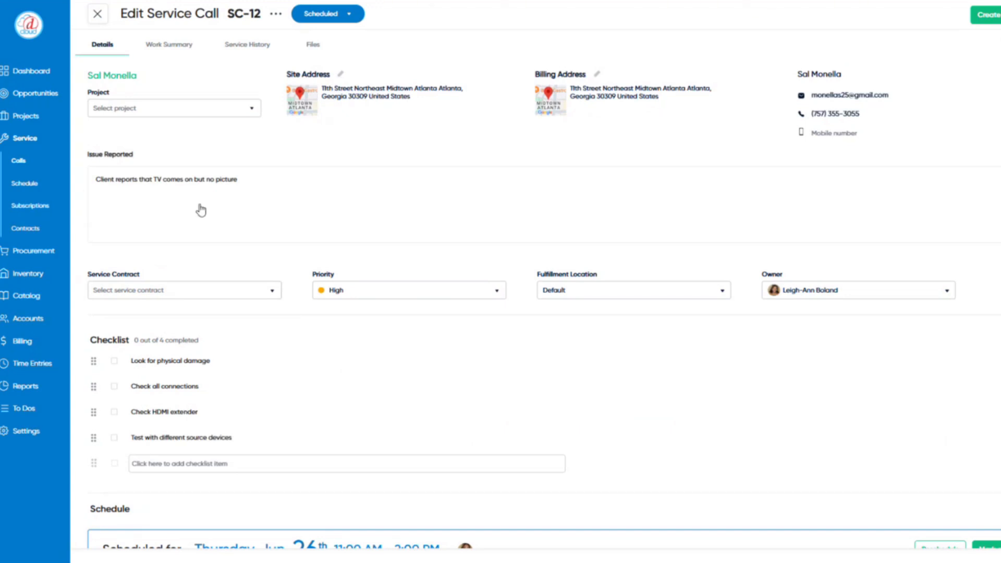
pyautogui.click(45, 192)
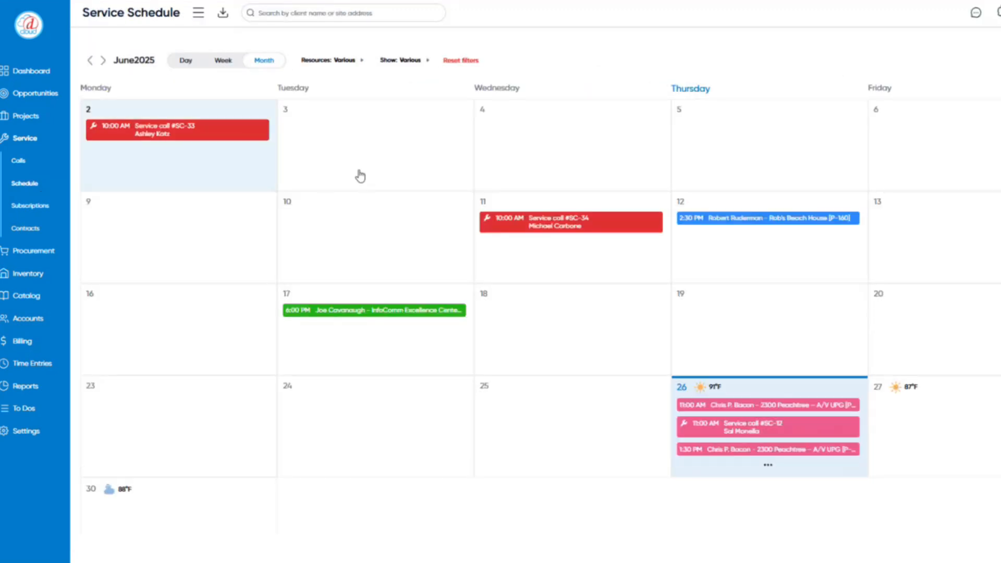
pyautogui.click(427, 67)
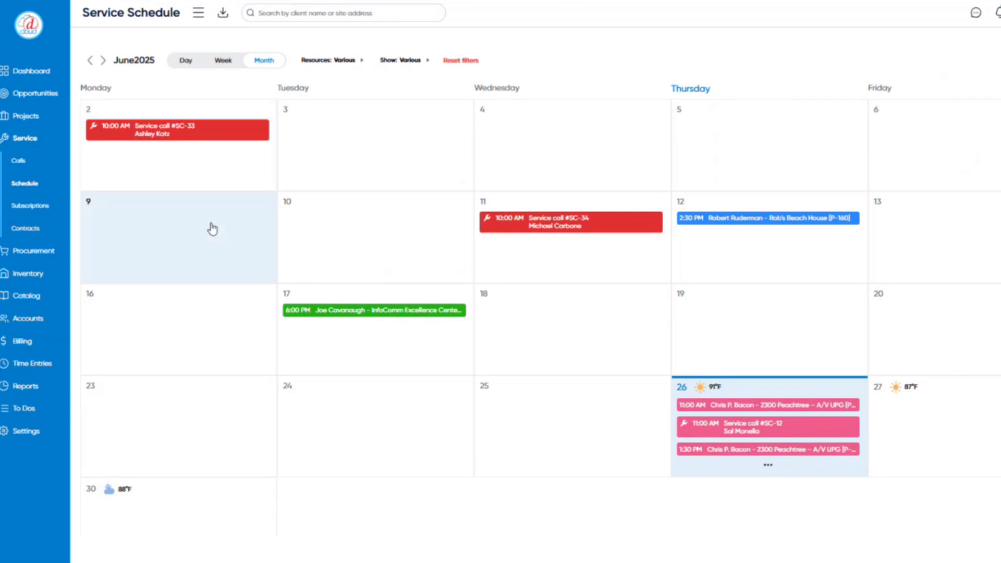
# - Start a new service call on June 9 with client type Individual
pyautogui.click(188, 251)
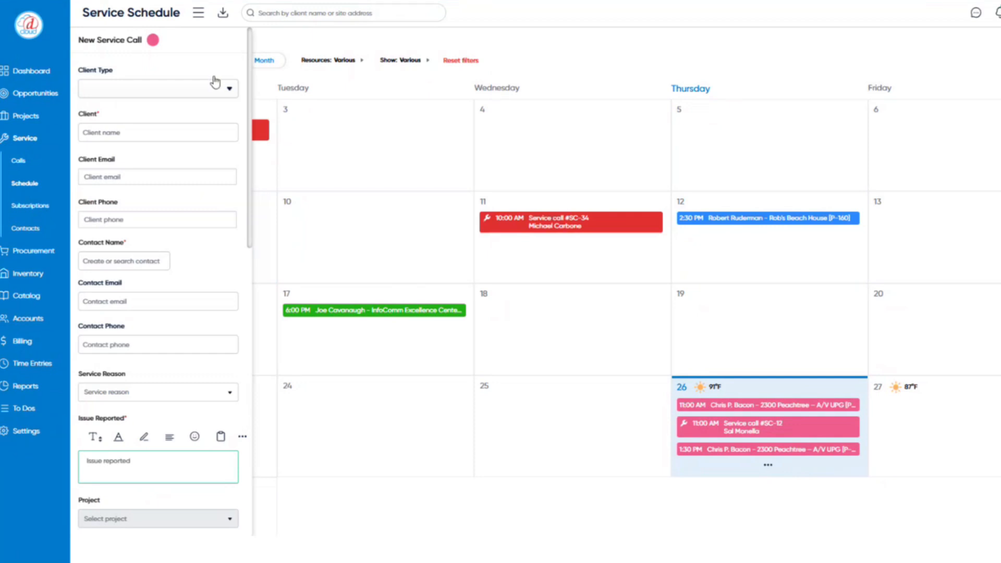
pyautogui.click(216, 95)
pyautogui.click(211, 117)
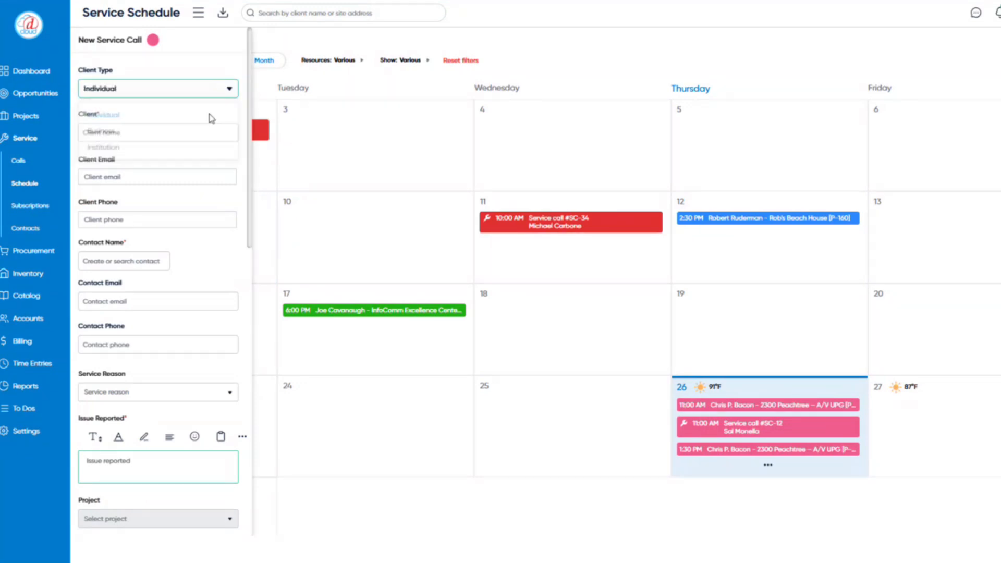
pyautogui.click(209, 131)
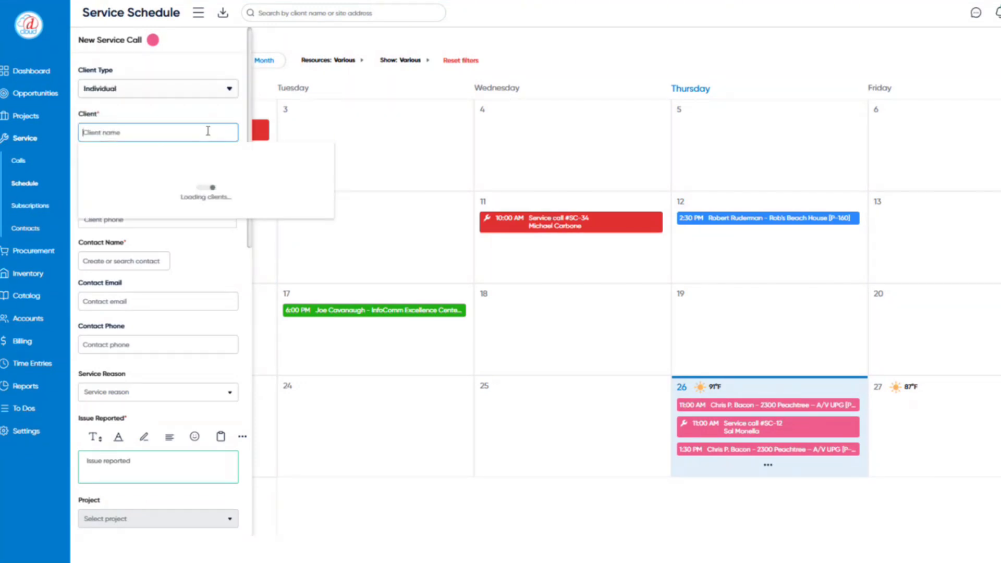
pyautogui.click(226, 109)
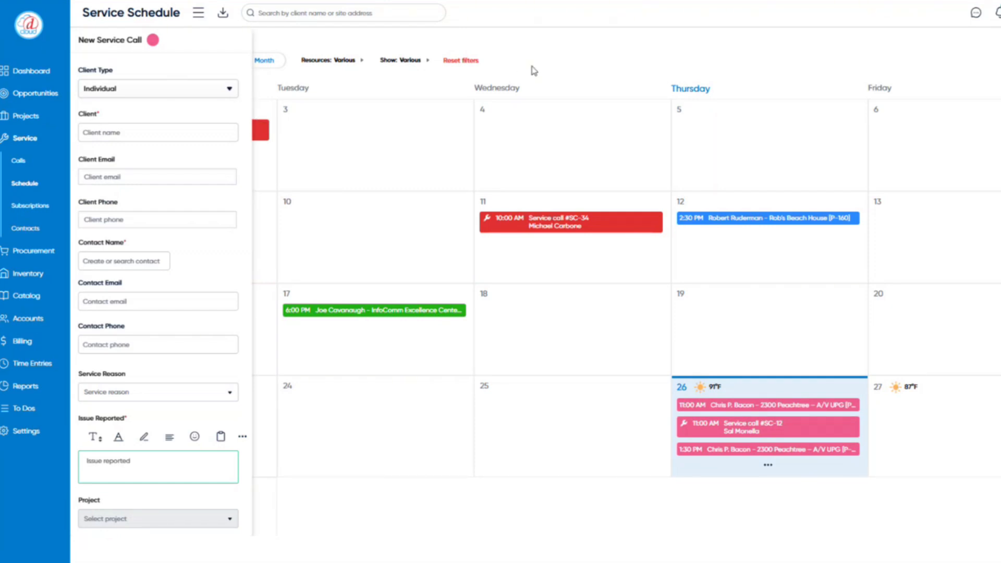
# - Look over the new service call form dated 06/09/2025, 8:00–9:00 AM, then open the account menu
pyautogui.scroll(-1, 525, 106)
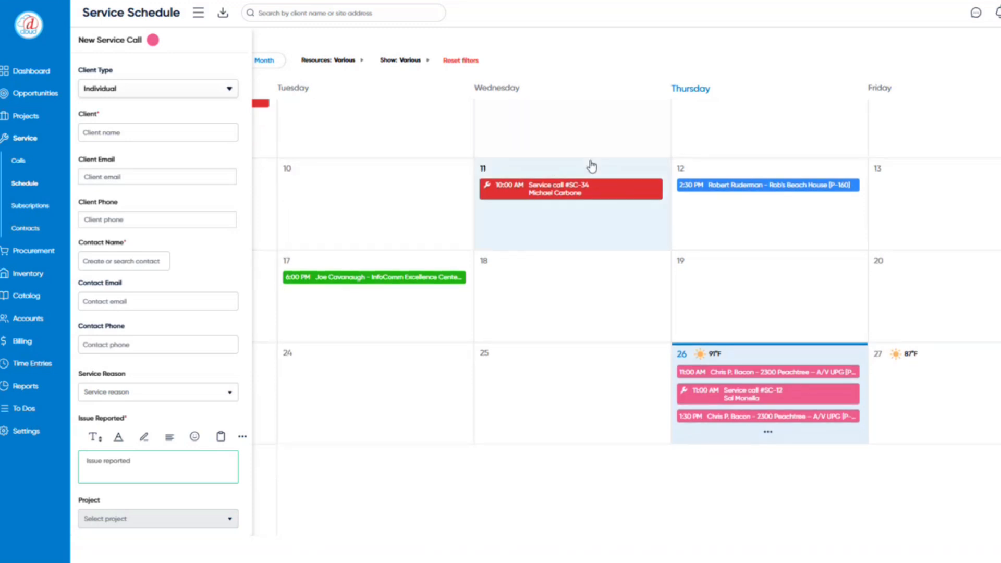
pyautogui.scroll(1, 593, 165)
pyautogui.scroll(-10, 163, 291)
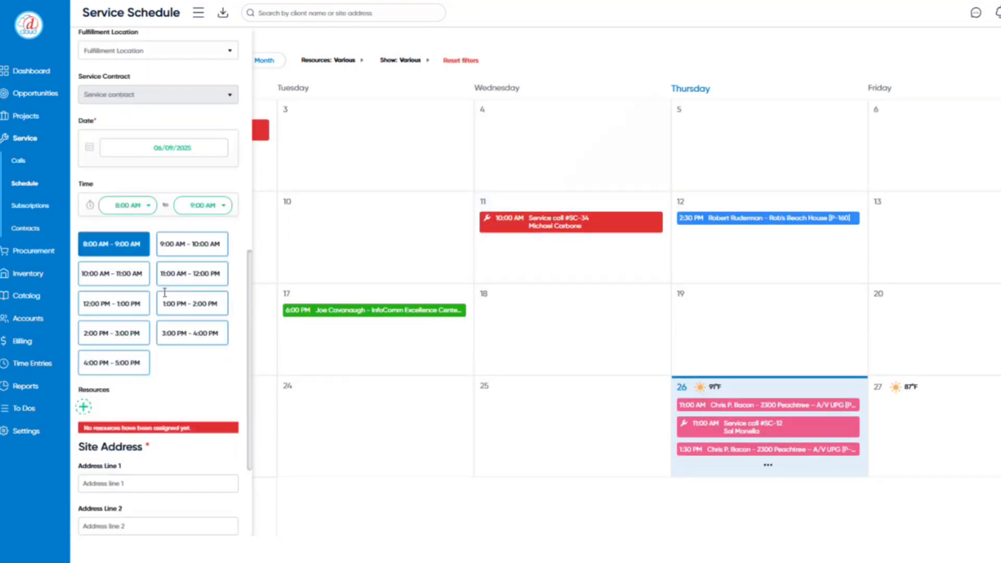
pyautogui.scroll(-2, 165, 292)
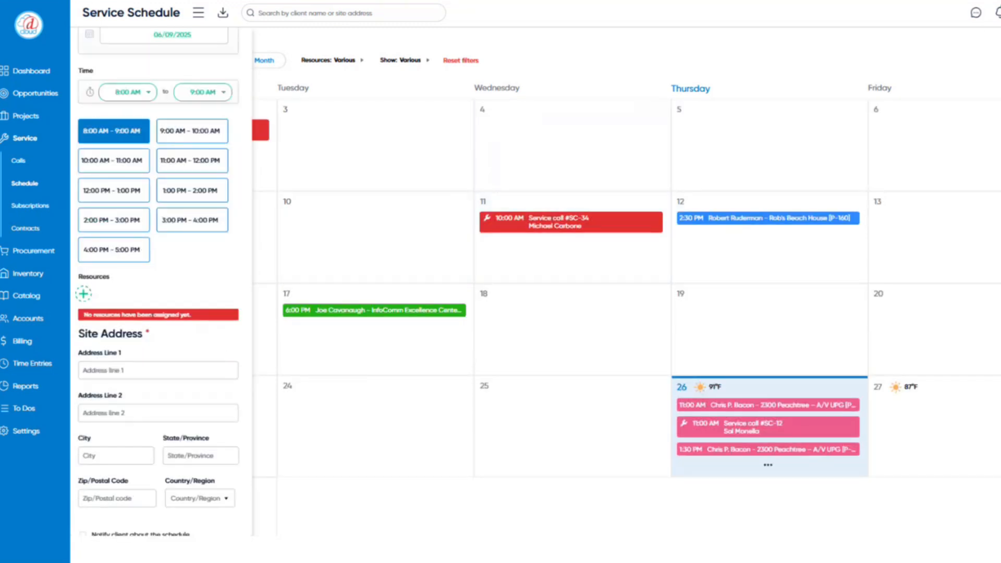
pyautogui.click(1000, 13)
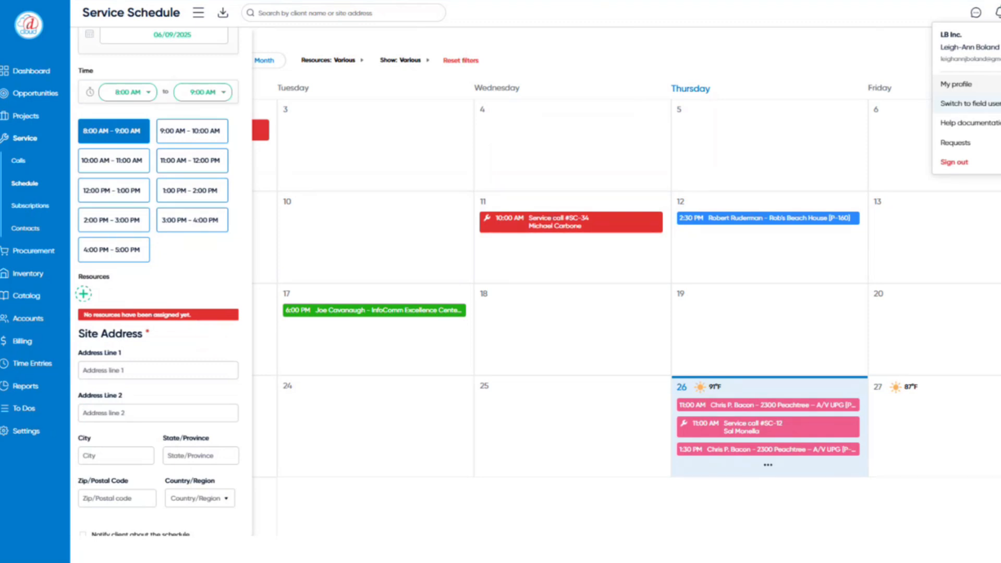
# - Switch to the field-user view, clock in to this week's SC-12, and open its details
pyautogui.click(970, 103)
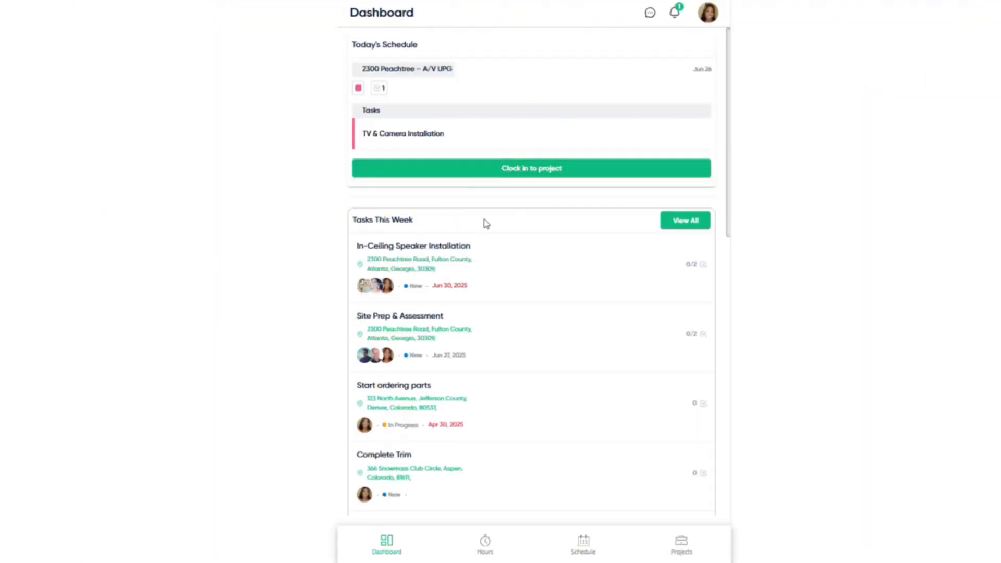
pyautogui.scroll(-5, 486, 223)
pyautogui.scroll(-8, 486, 223)
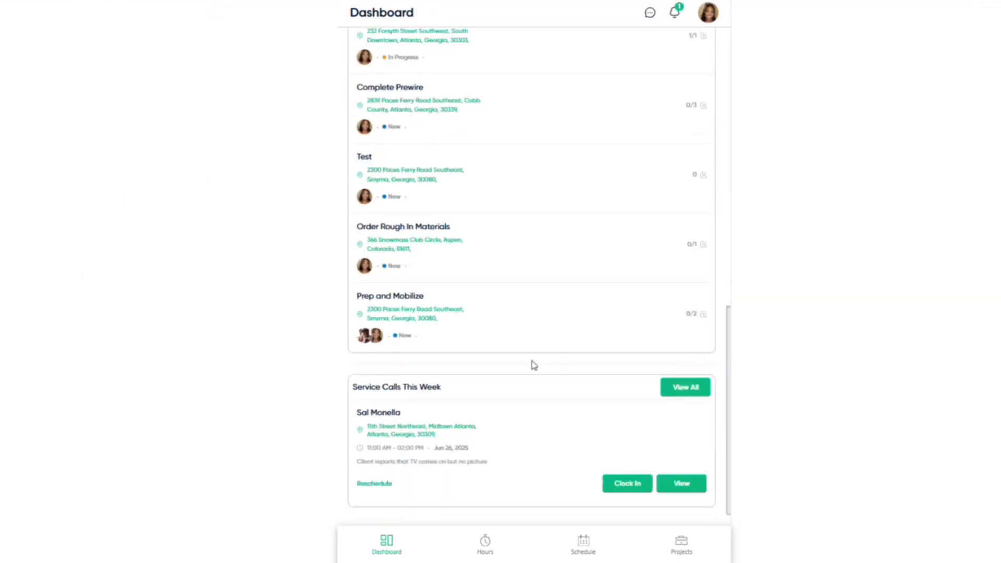
pyautogui.click(625, 485)
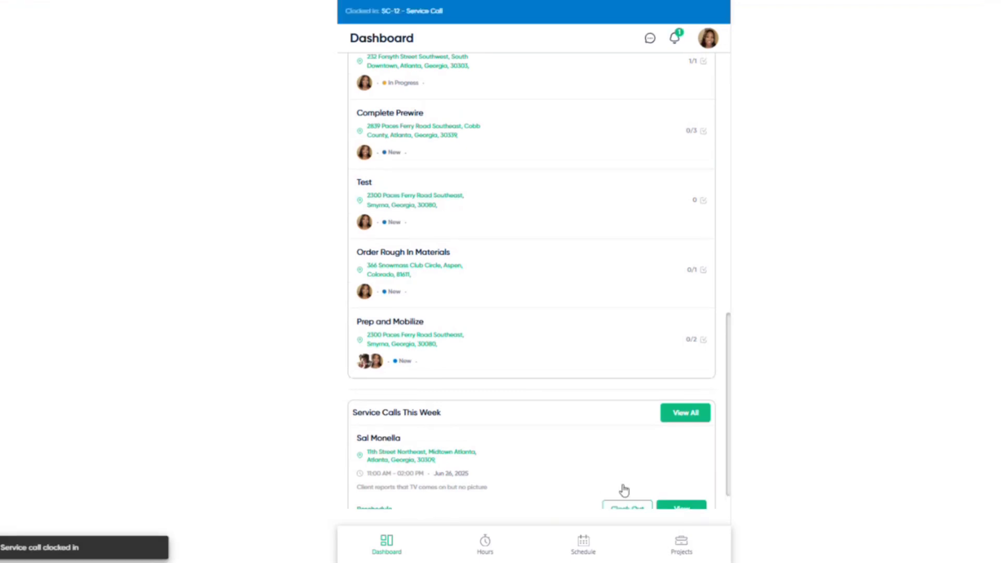
pyautogui.scroll(-1, 631, 468)
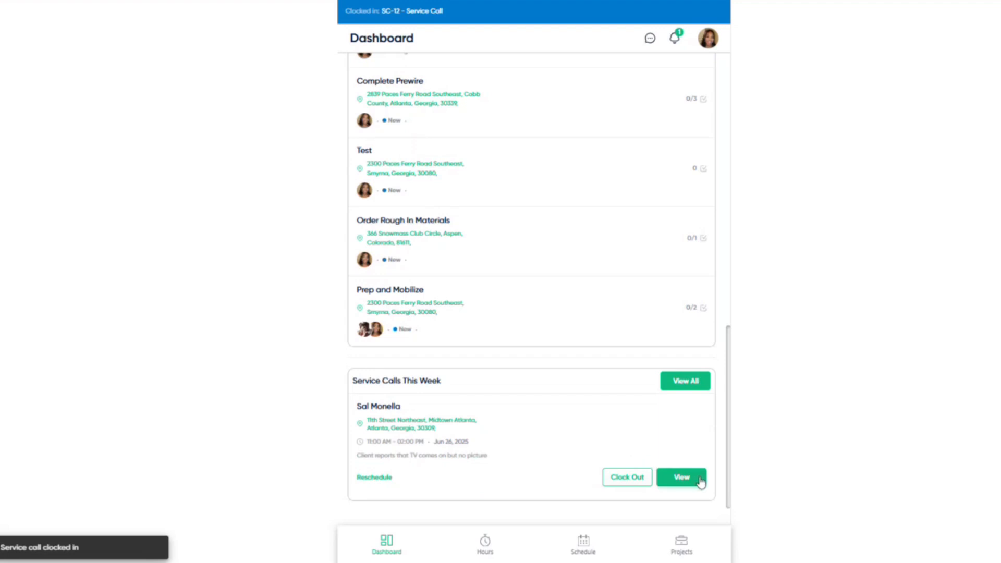
pyautogui.click(698, 478)
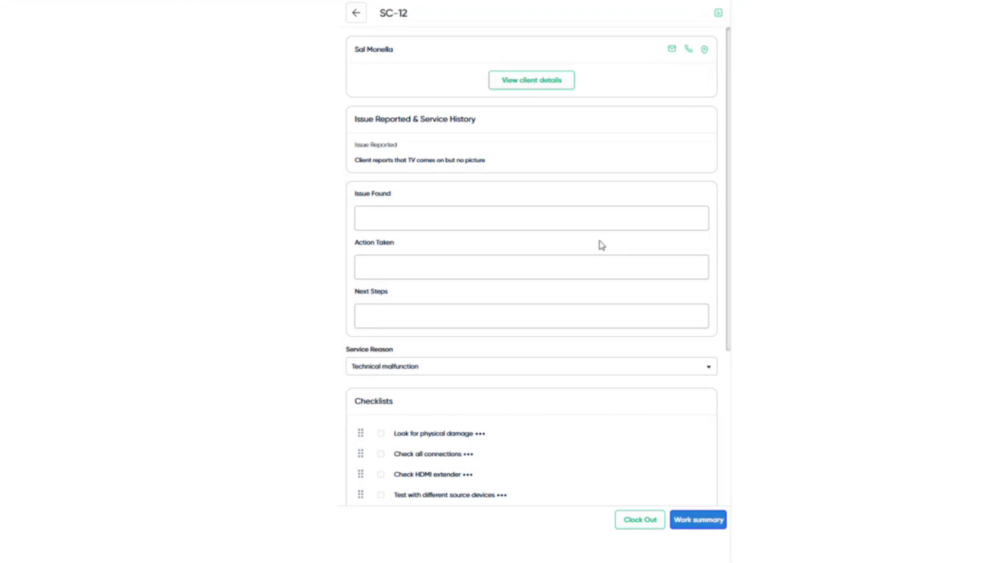
pyautogui.click(719, 15)
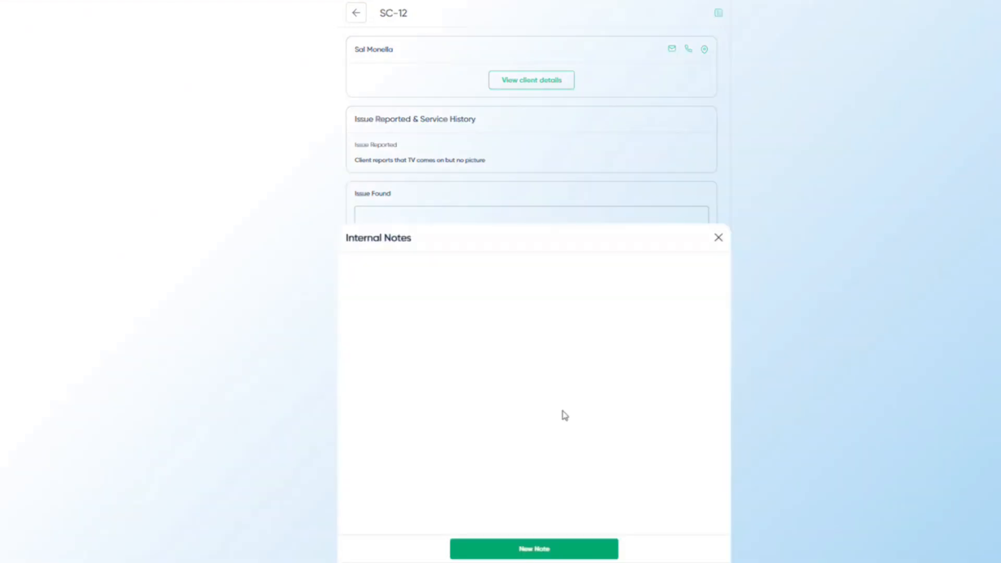
pyautogui.click(547, 550)
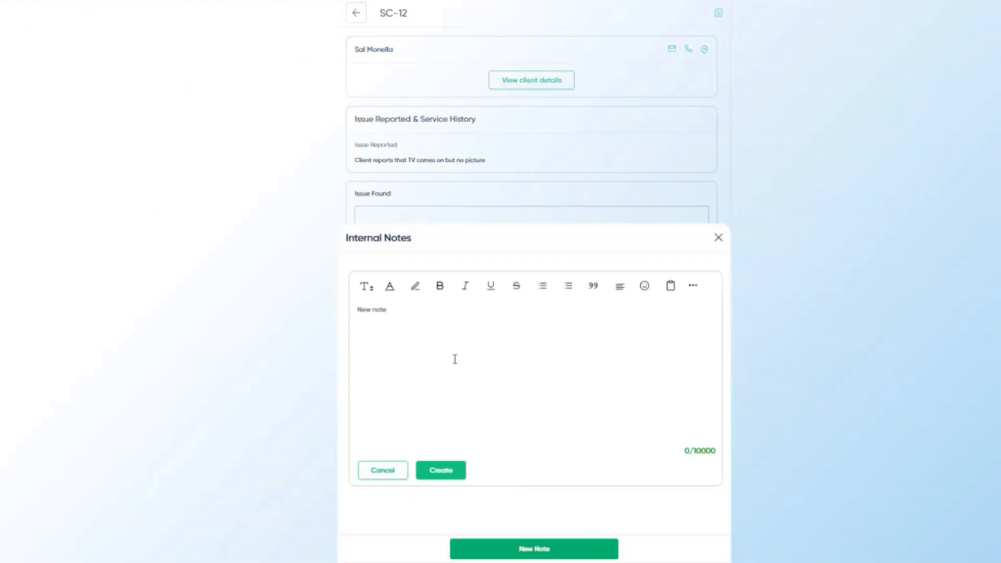
pyautogui.write('Sa')
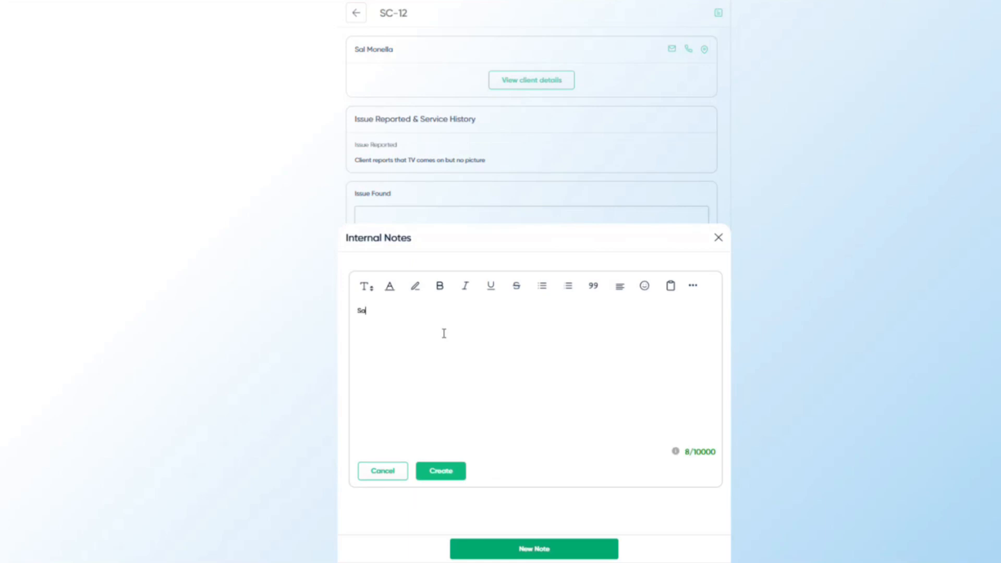
pyautogui.write('l was a bit fussy')
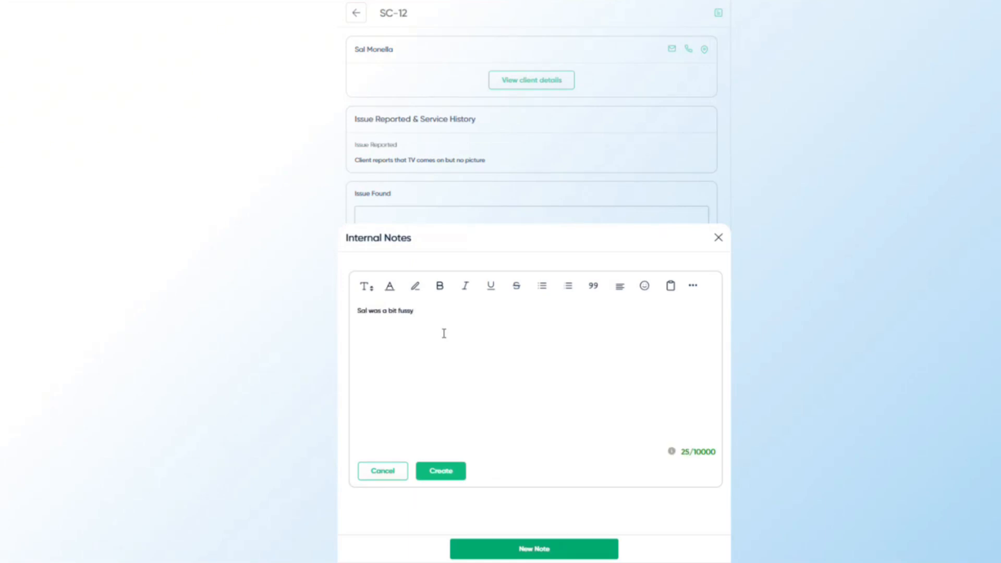
pyautogui.write('. @')
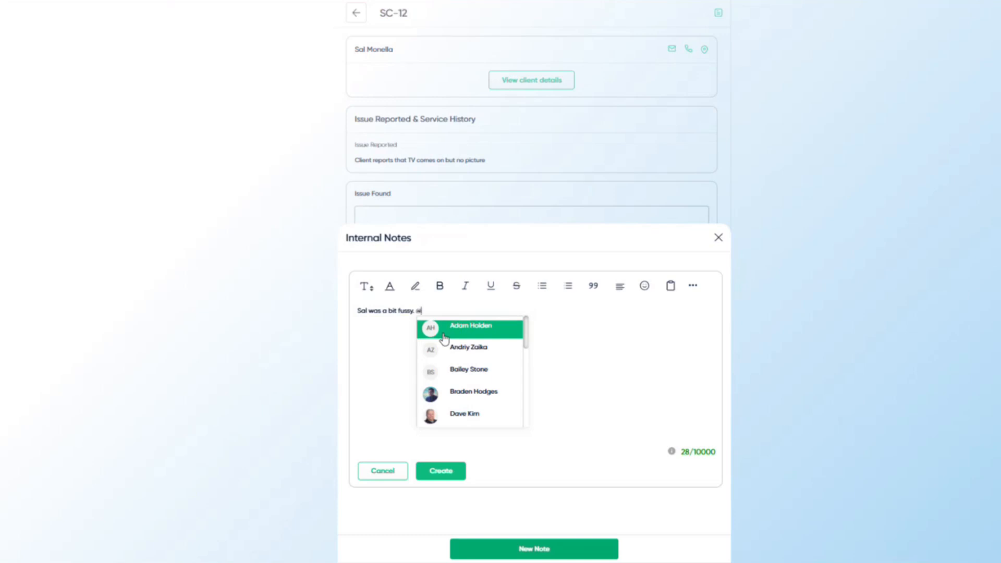
pyautogui.scroll(-1, 470, 363)
pyautogui.click(469, 335)
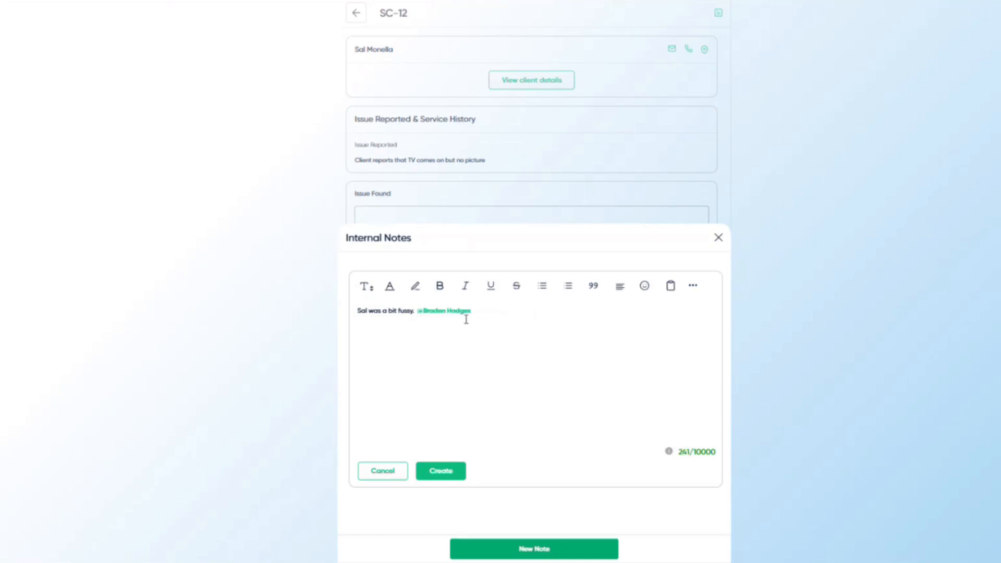
pyautogui.click(452, 476)
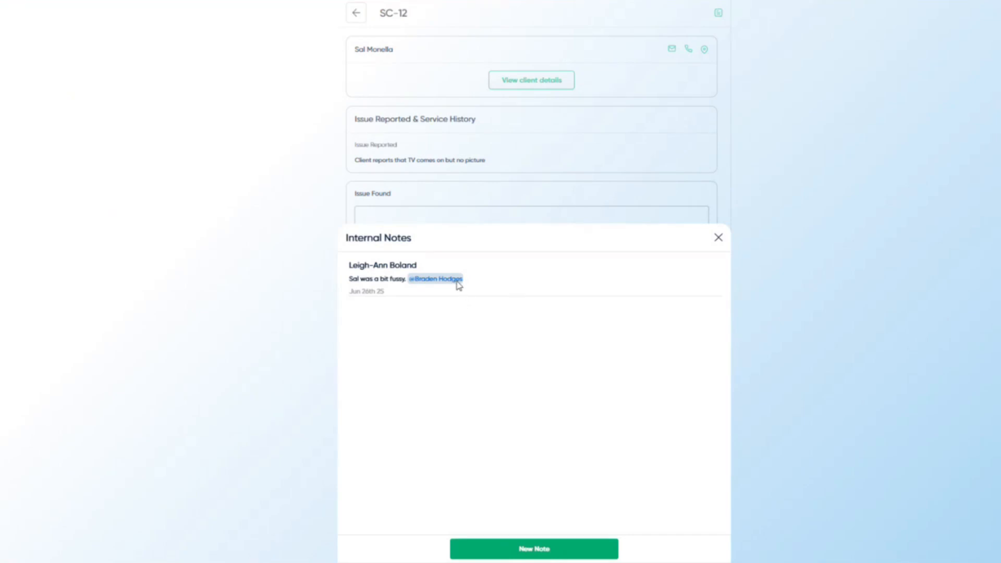
# - Fill Issue Found with pasted text stating the HDMI extender failed
pyautogui.click(720, 239)
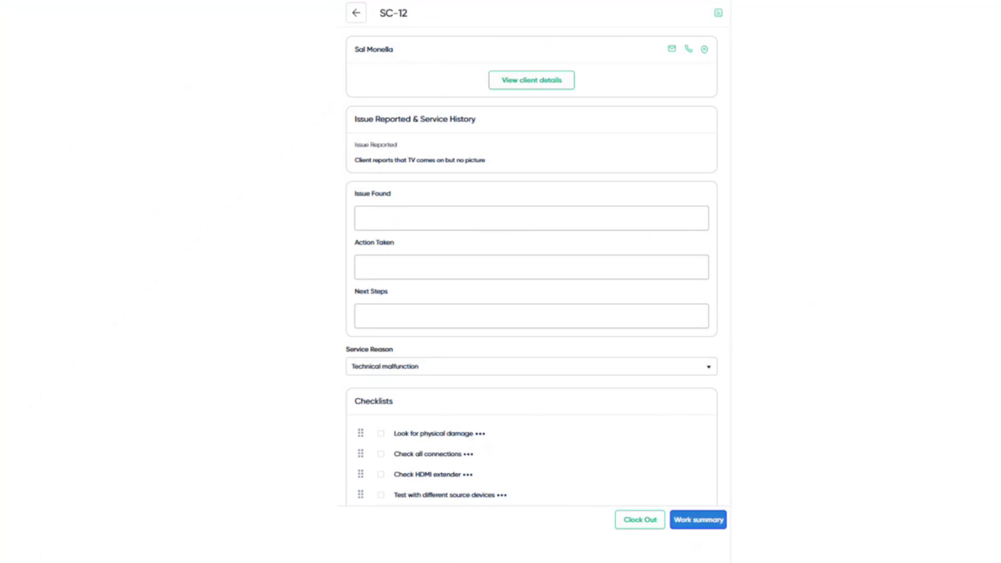
pyautogui.click(447, 219)
pyautogui.write('HDMI extender has failed')
pyautogui.moveTo(430, 262); pyautogui.dragTo(346, 253)
pyautogui.click(407, 259)
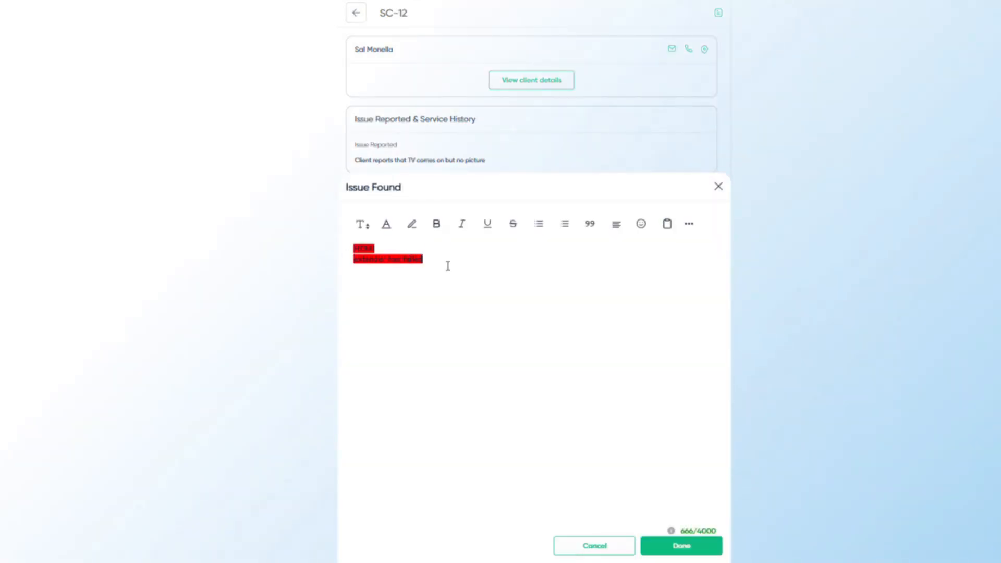
pyautogui.press('BackSpace')
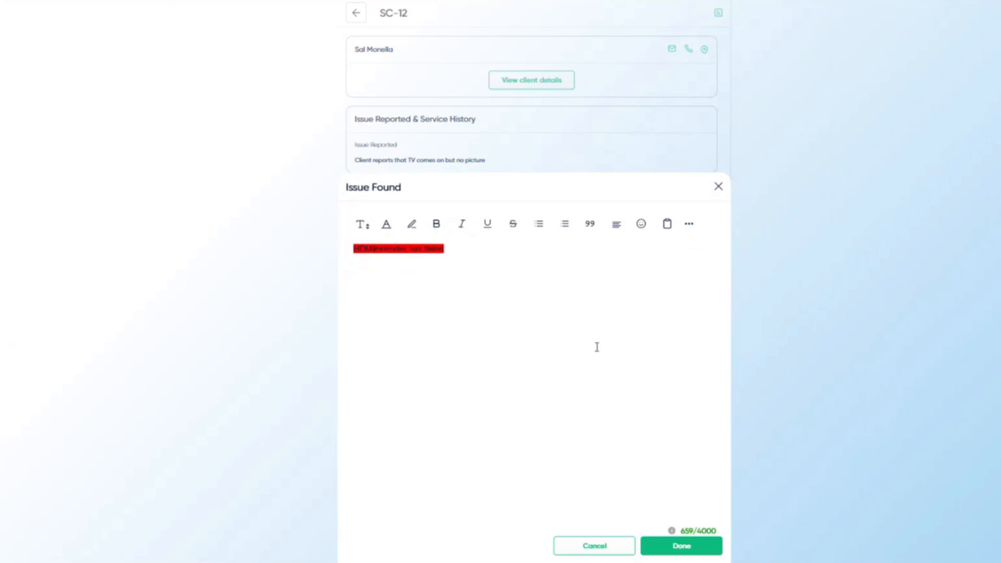
pyautogui.click(662, 545)
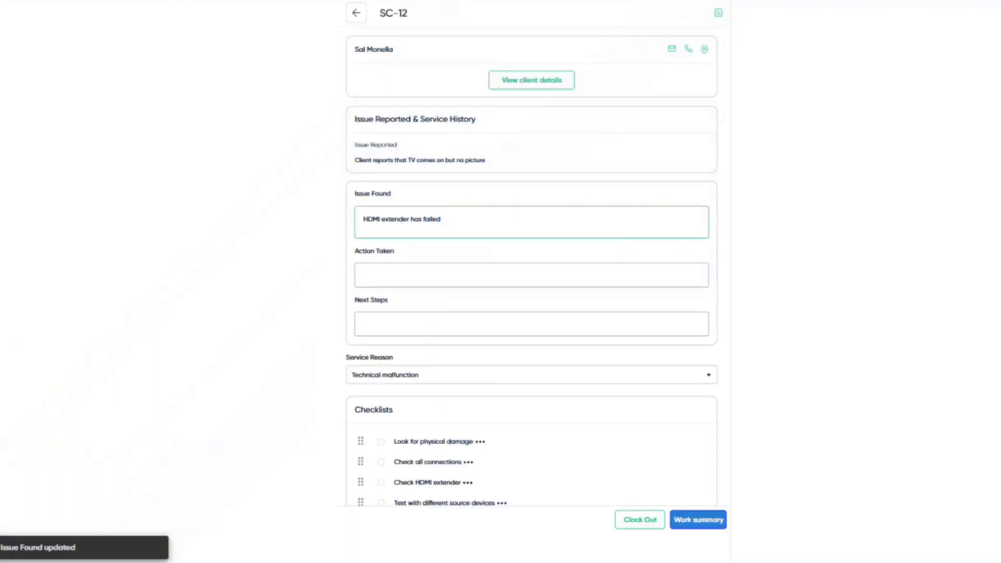
# - Fill Action Taken with pasted text about replacing the HDMI extender
pyautogui.click(433, 276)
pyautogui.rightClick(425, 277)
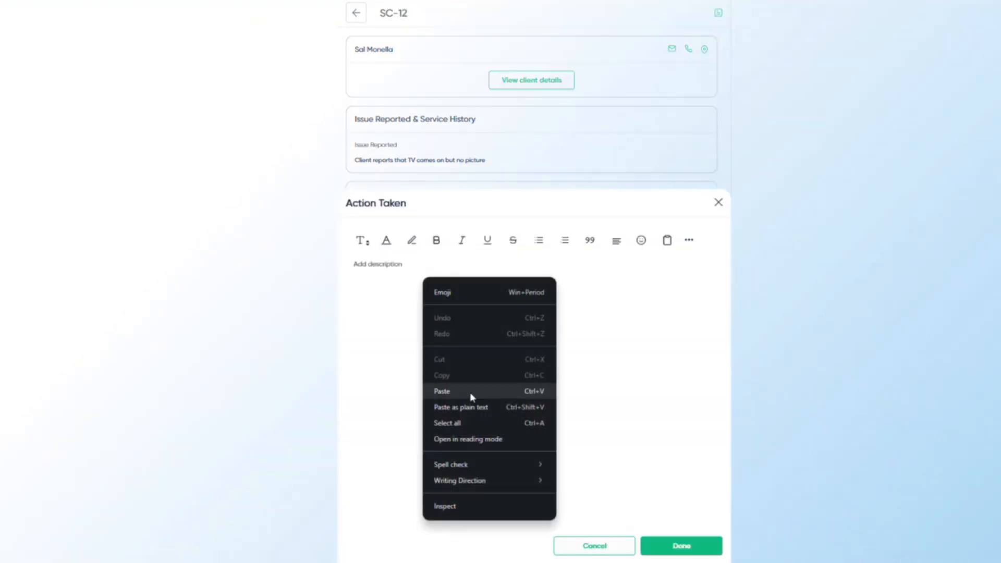
pyautogui.click(470, 392)
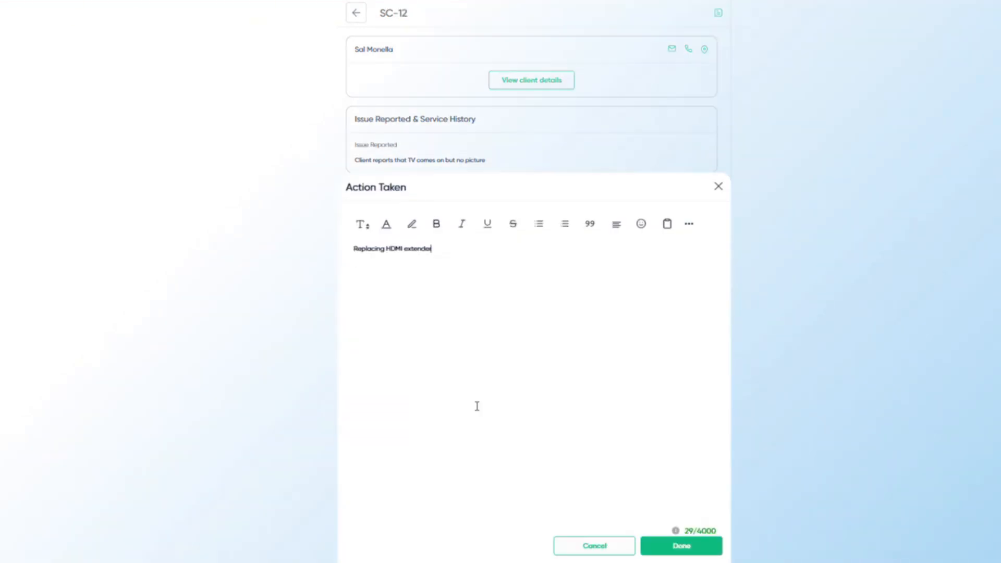
pyautogui.click(682, 546)
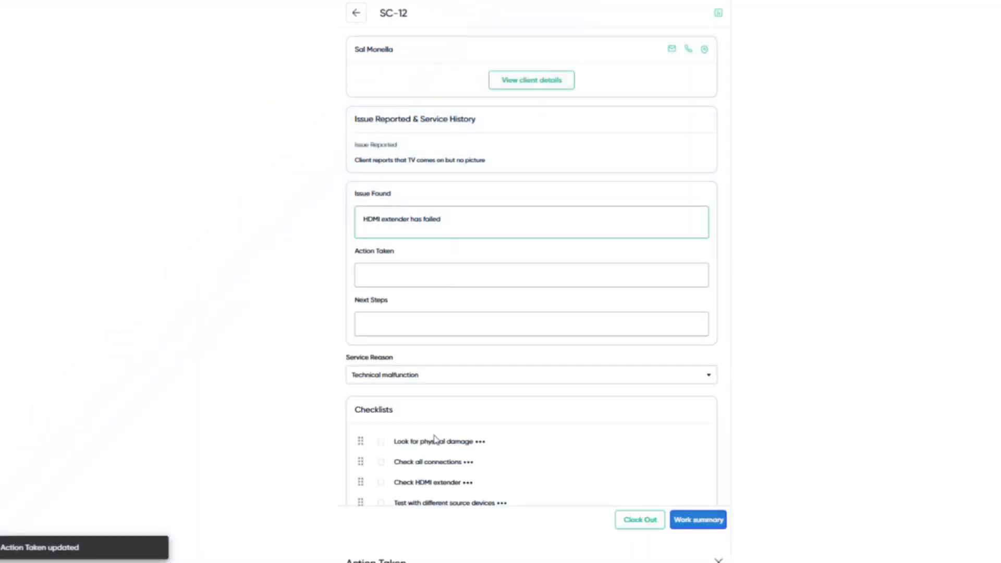
# - Set Next Steps to 'Send quote for TV install in son's room' as plain text
pyautogui.click(408, 337)
pyautogui.rightClick(426, 267)
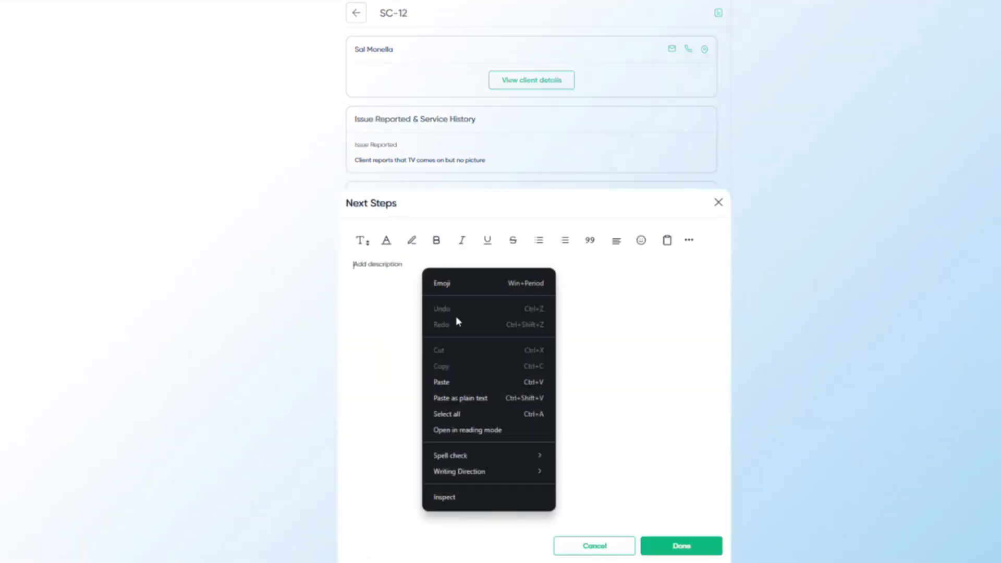
pyautogui.click(481, 395)
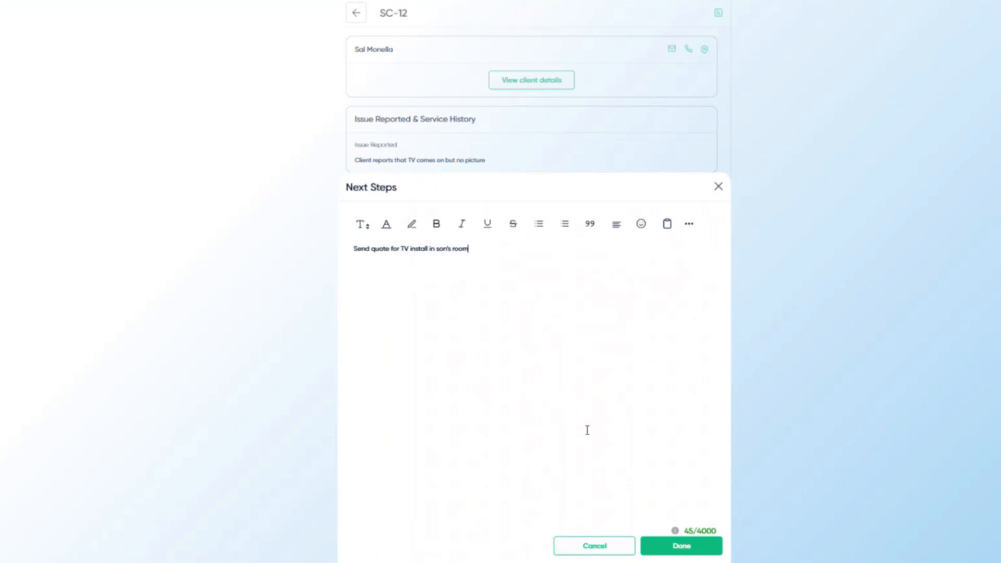
pyautogui.click(687, 547)
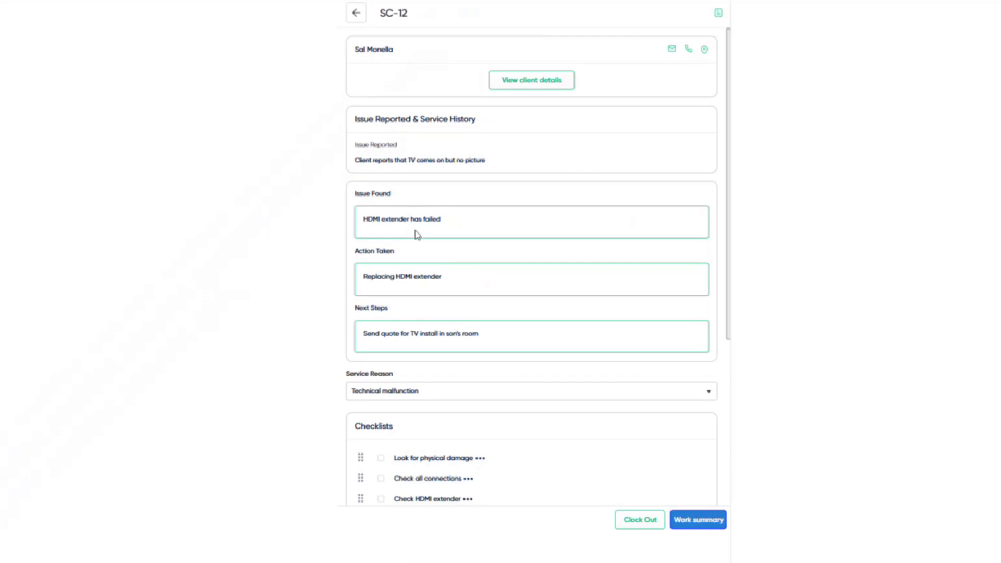
# - Tick all four checklist items: physical damage, connections, HDMI extender, and different source devices
pyautogui.scroll(-1, 419, 275)
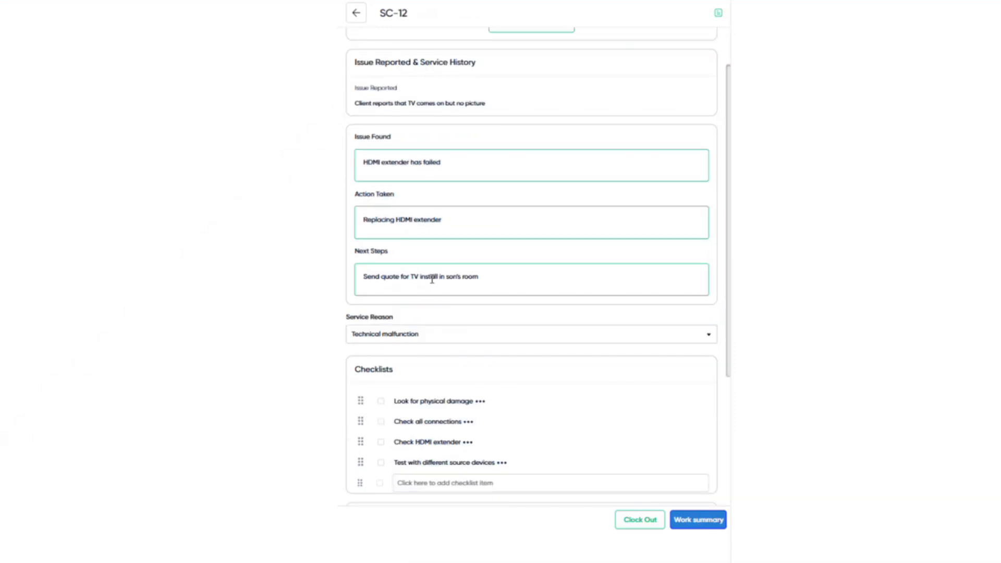
pyautogui.scroll(-1, 432, 279)
pyautogui.scroll(-1, 430, 339)
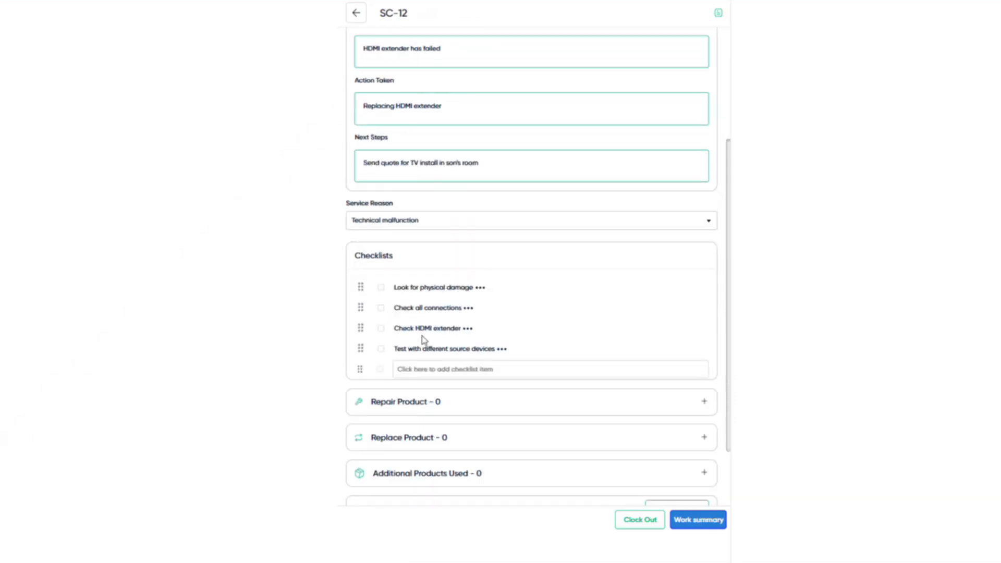
pyautogui.click(380, 288)
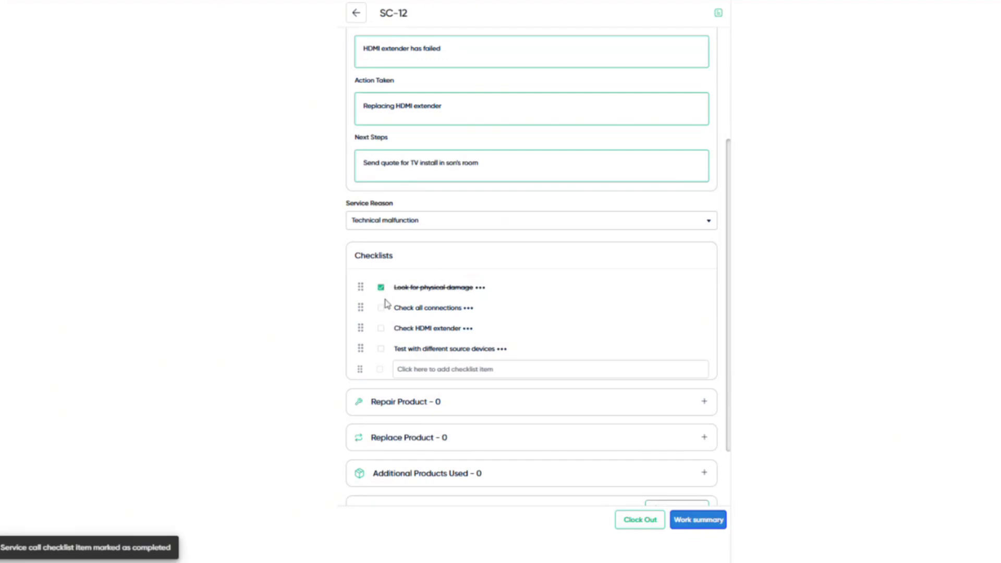
pyautogui.click(382, 309)
pyautogui.click(381, 330)
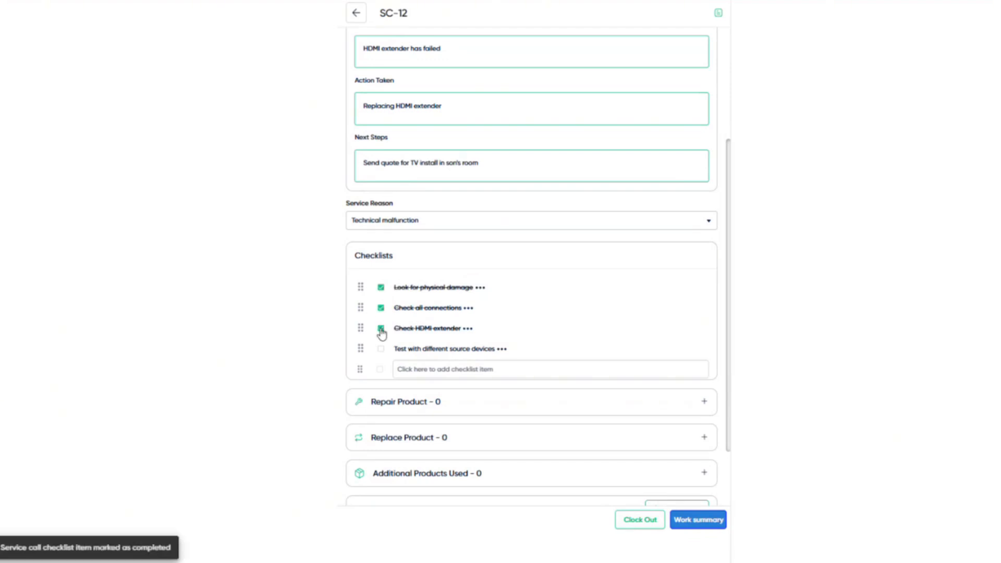
pyautogui.click(382, 349)
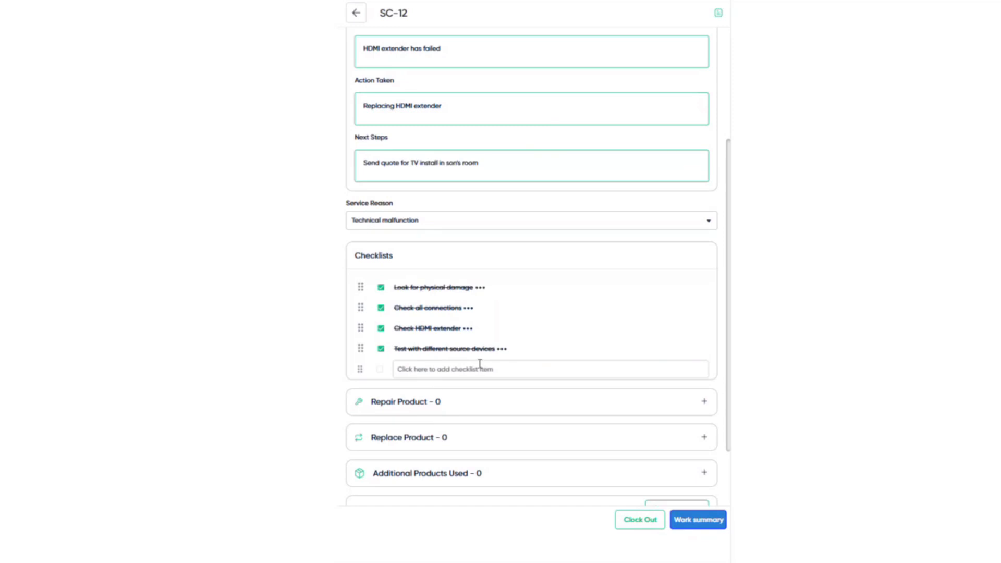
# - Start adding the product being replaced on SC-12
pyautogui.scroll(-1, 479, 363)
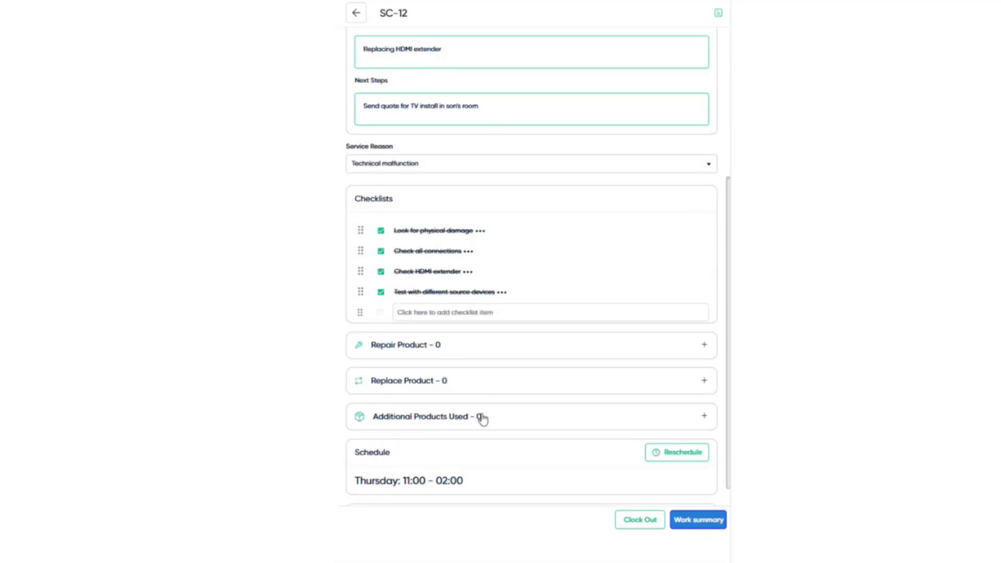
pyautogui.scroll(-1, 483, 419)
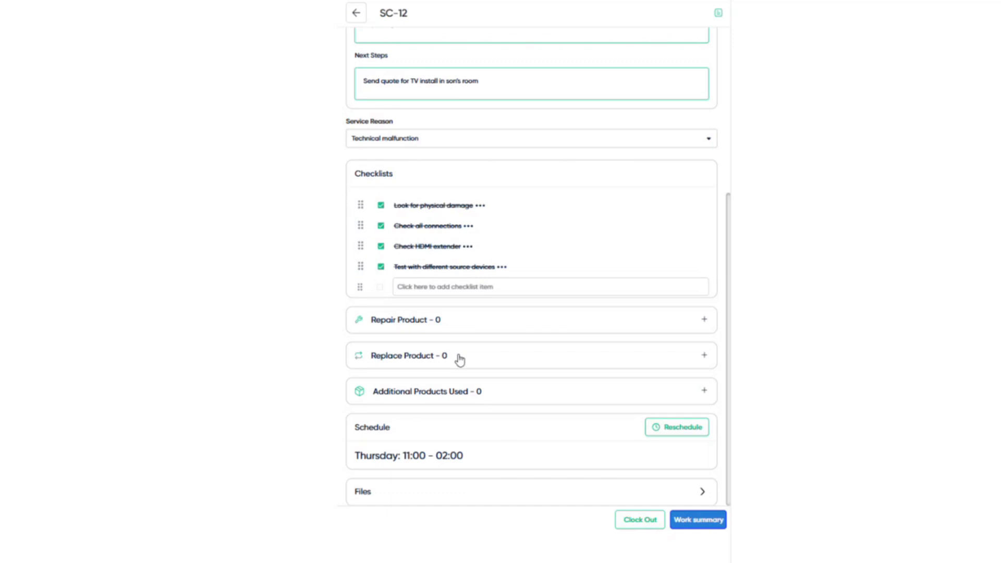
pyautogui.click(460, 359)
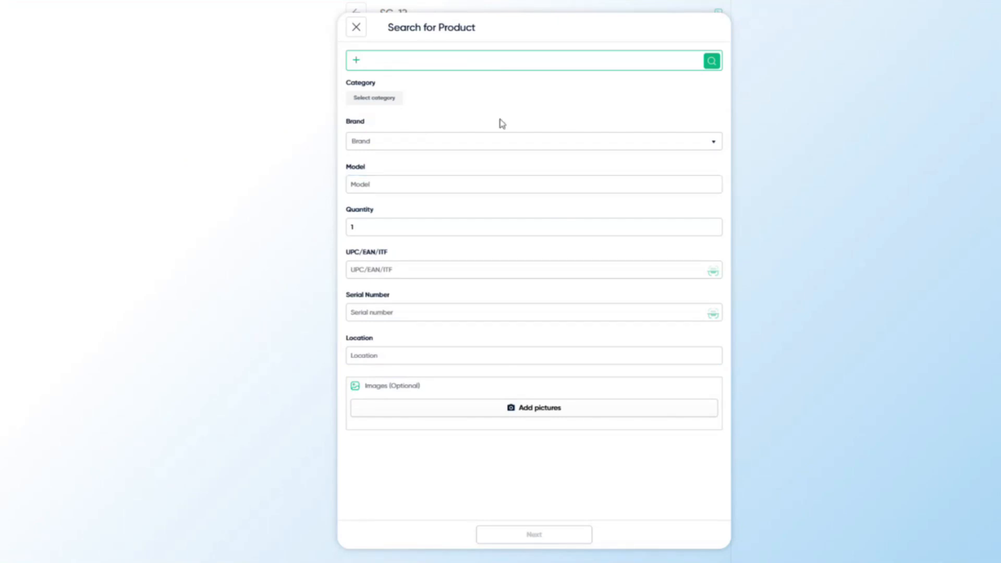
# - Search My Catalog for Binary B-540-EXT-330-RS-IP and select it as the replaced product
pyautogui.click(487, 63)
pyautogui.click(443, 200)
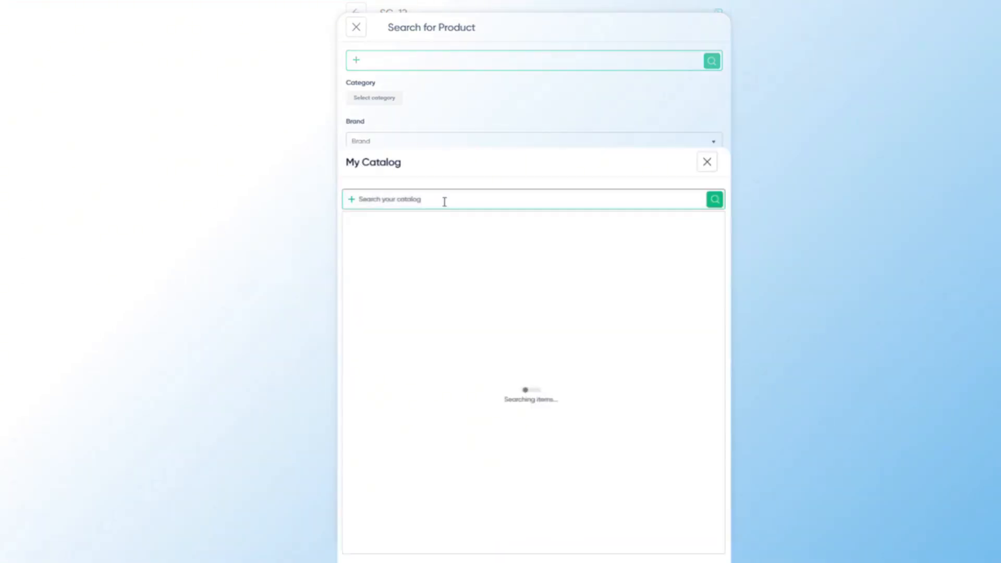
pyautogui.rightClick(441, 201)
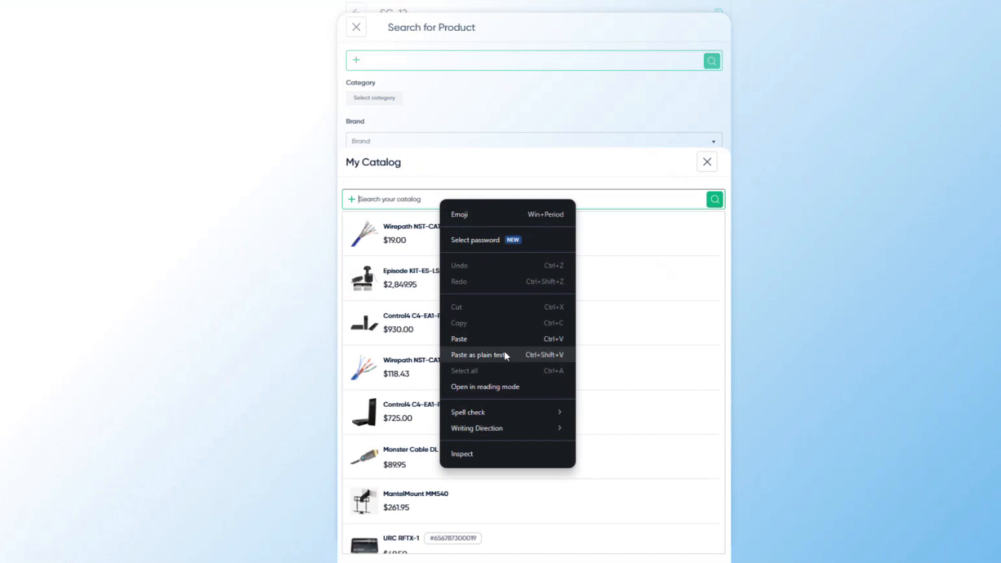
pyautogui.click(505, 355)
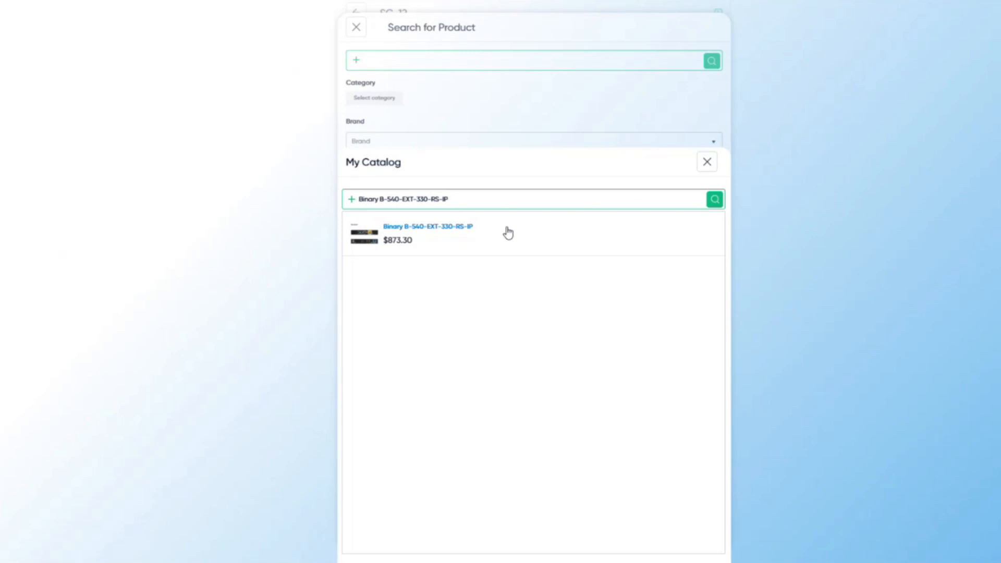
pyautogui.click(508, 233)
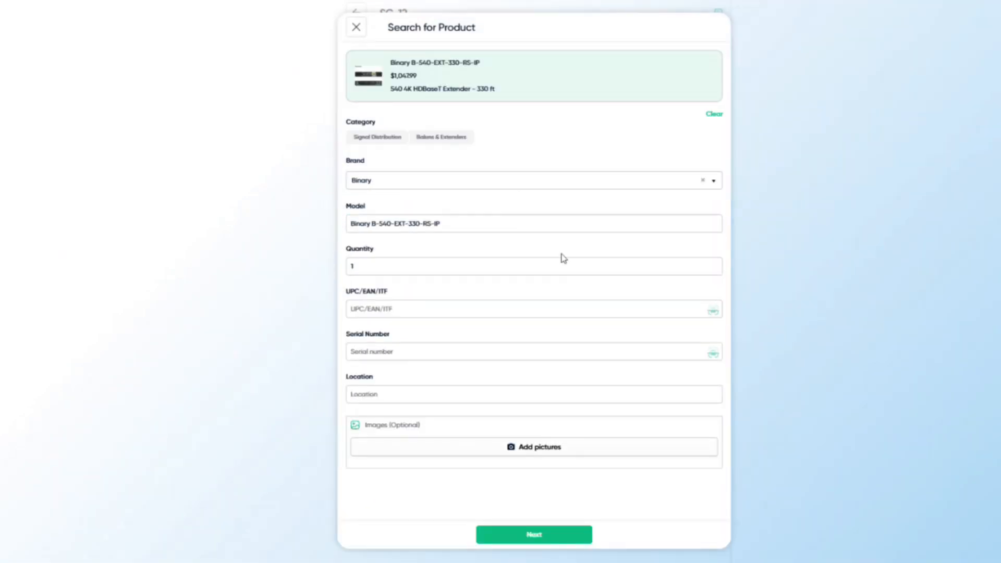
pyautogui.click(538, 538)
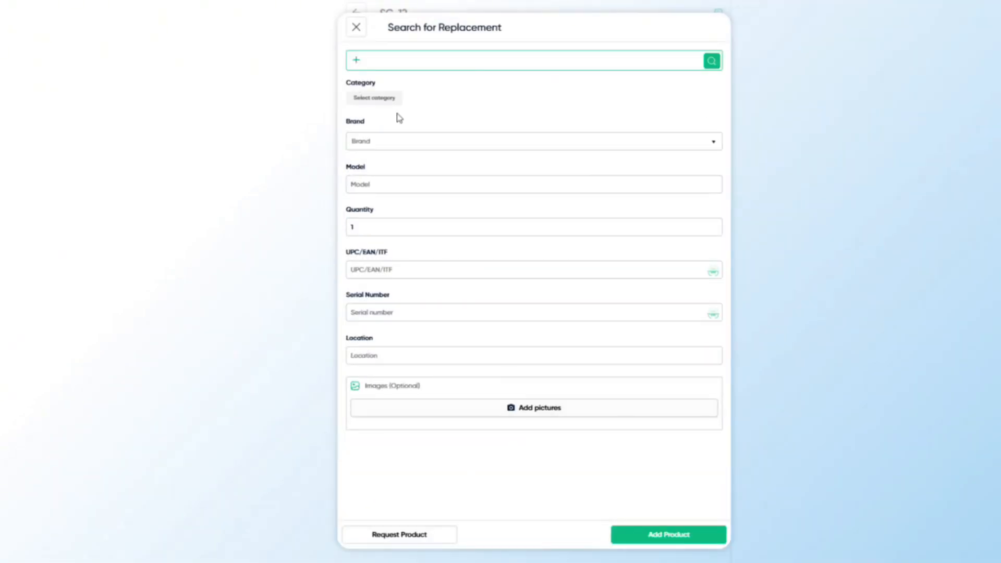
# - Pick Binary B-540-EXT-330-RS-IP from the catalog and add it as the replacement product
pyautogui.click(409, 57)
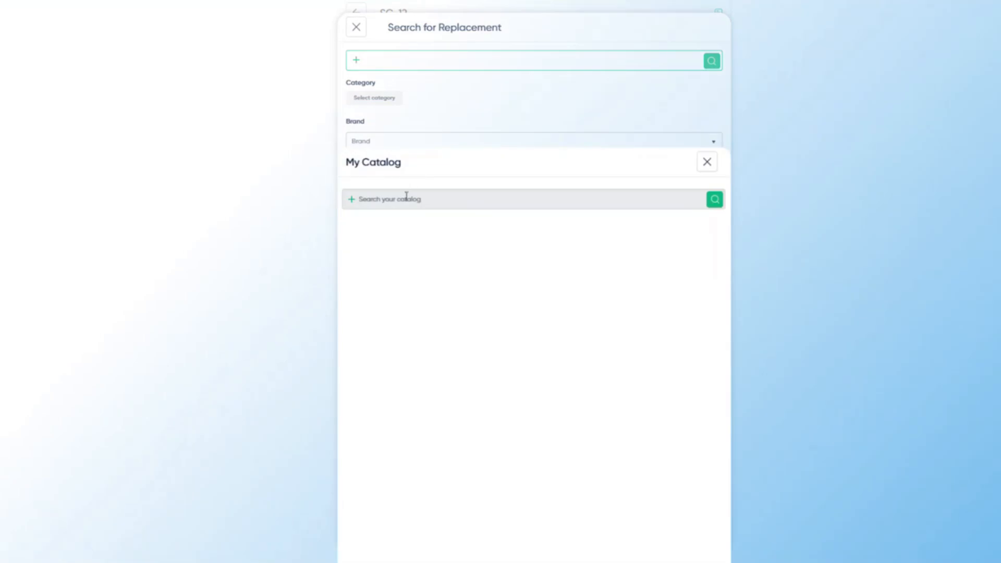
pyautogui.rightClick(407, 200)
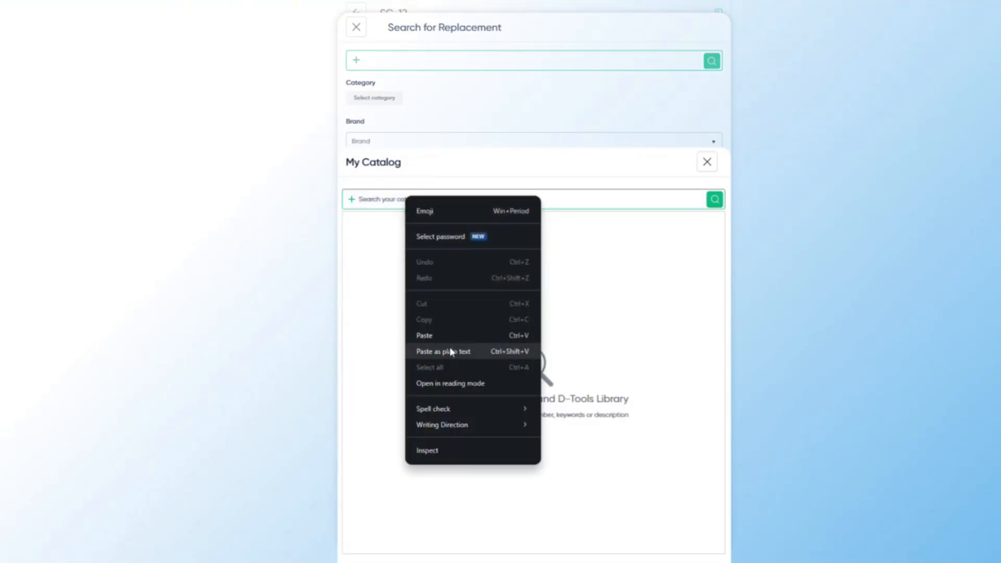
pyautogui.click(450, 351)
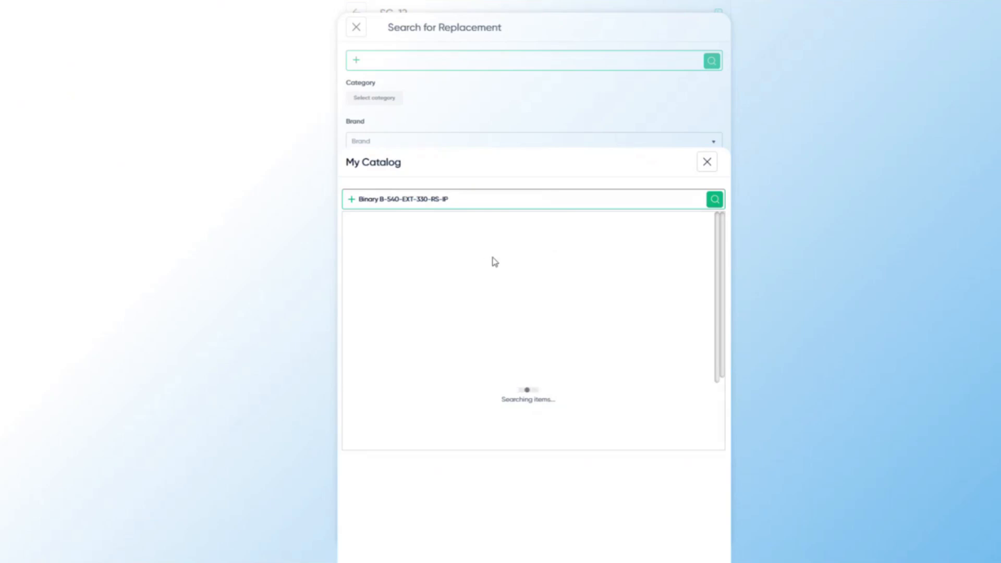
pyautogui.click(503, 246)
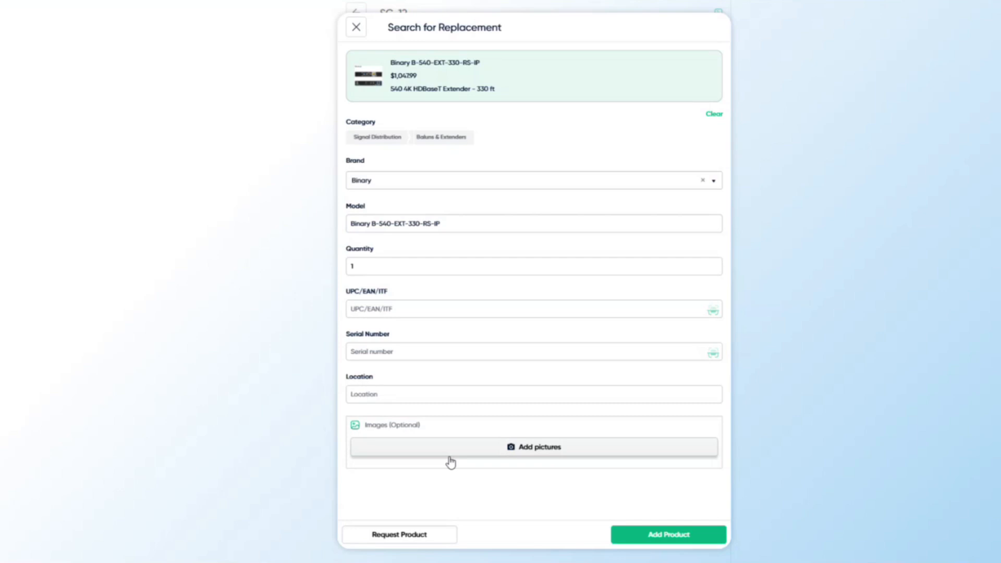
pyautogui.click(673, 542)
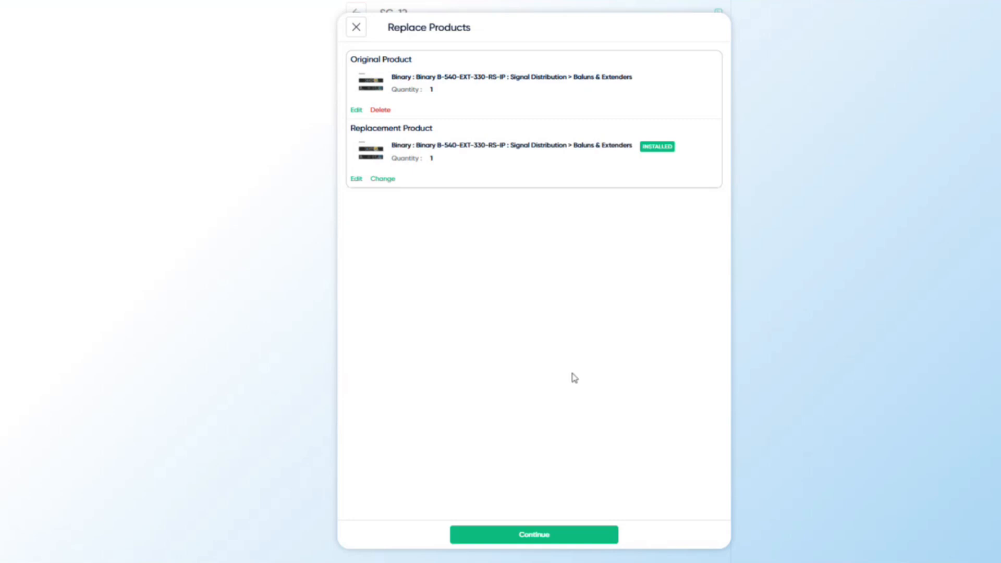
pyautogui.click(537, 537)
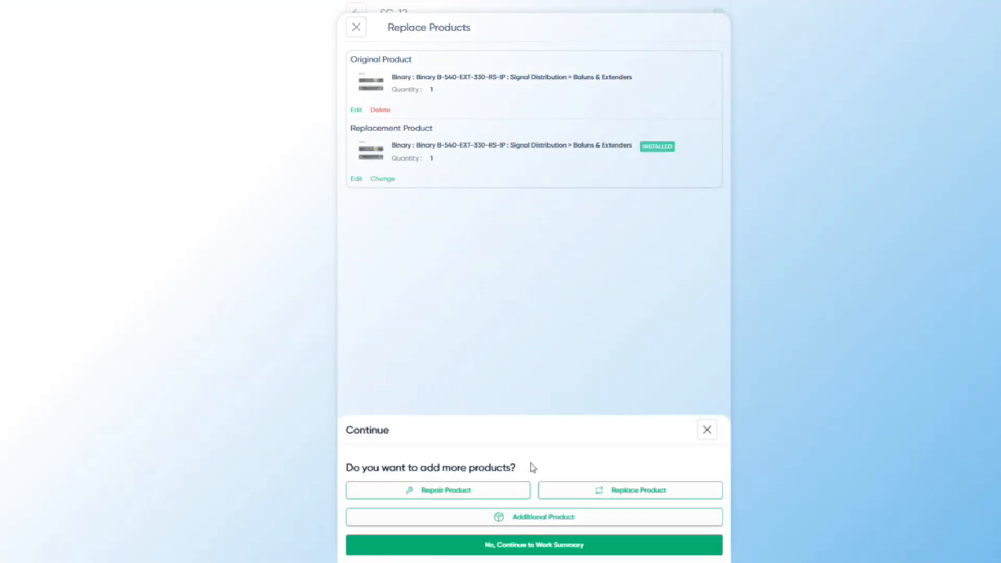
# - Skip adding more products and check SC-12's time entries, which total 0 h worked
pyautogui.click(550, 545)
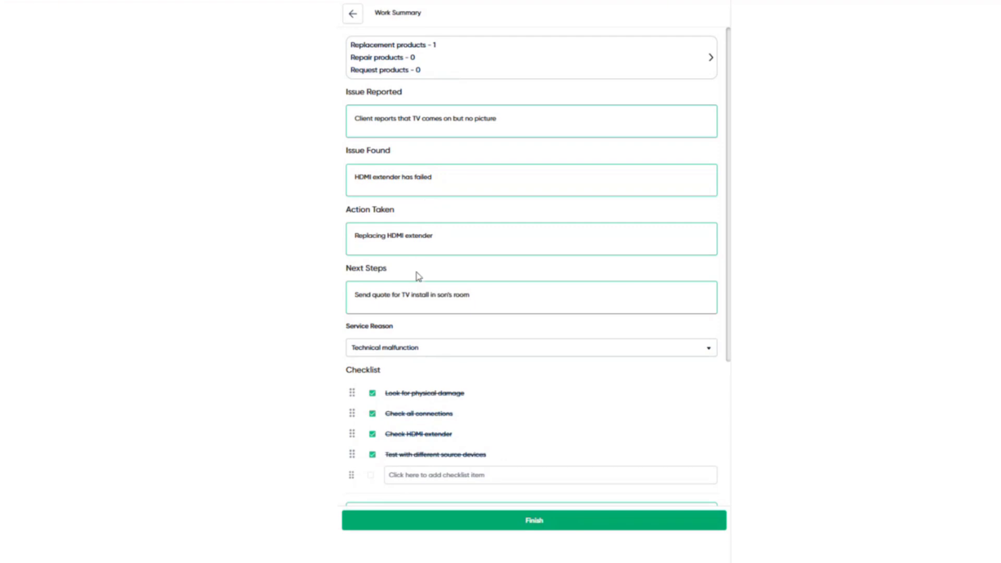
pyautogui.scroll(-1, 420, 276)
pyautogui.scroll(-3, 420, 275)
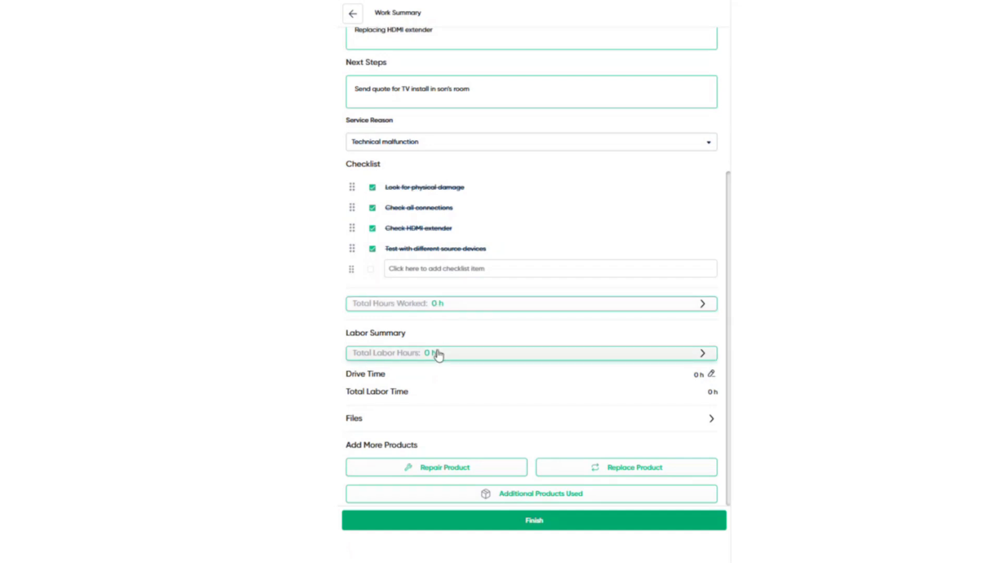
pyautogui.click(447, 308)
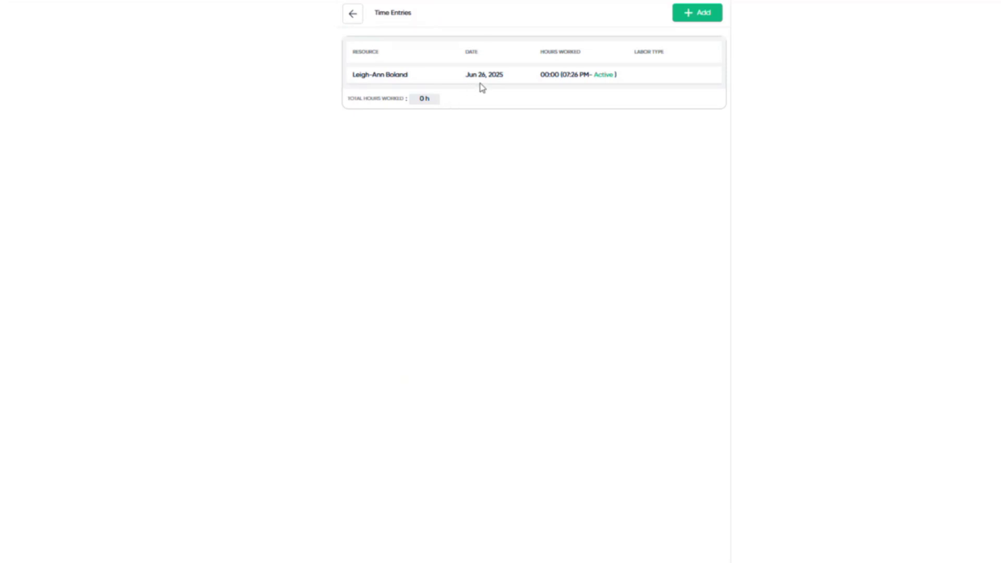
pyautogui.click(362, 23)
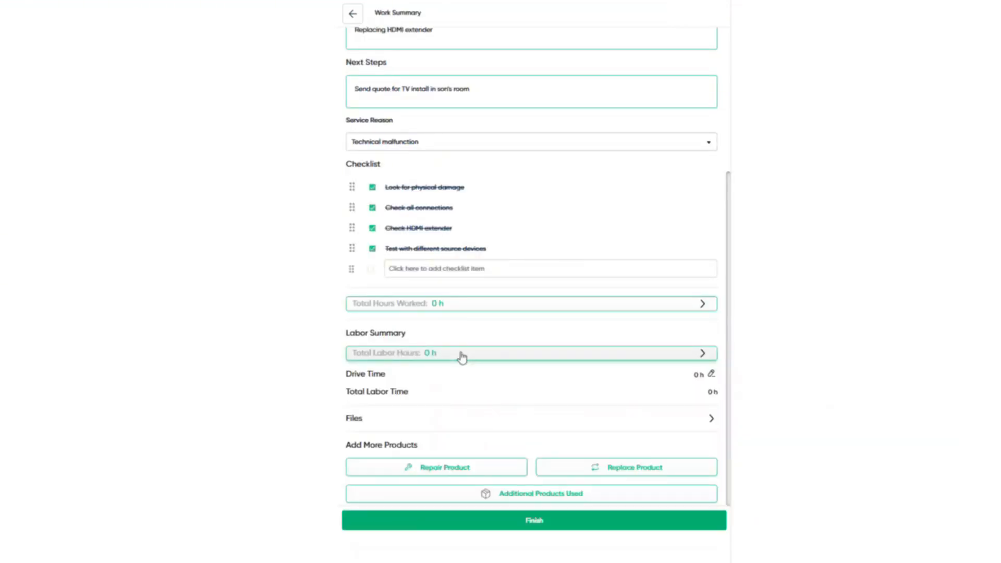
# - Add a 1 h Standard Service labor item under Total Labor Hours
pyautogui.click(462, 356)
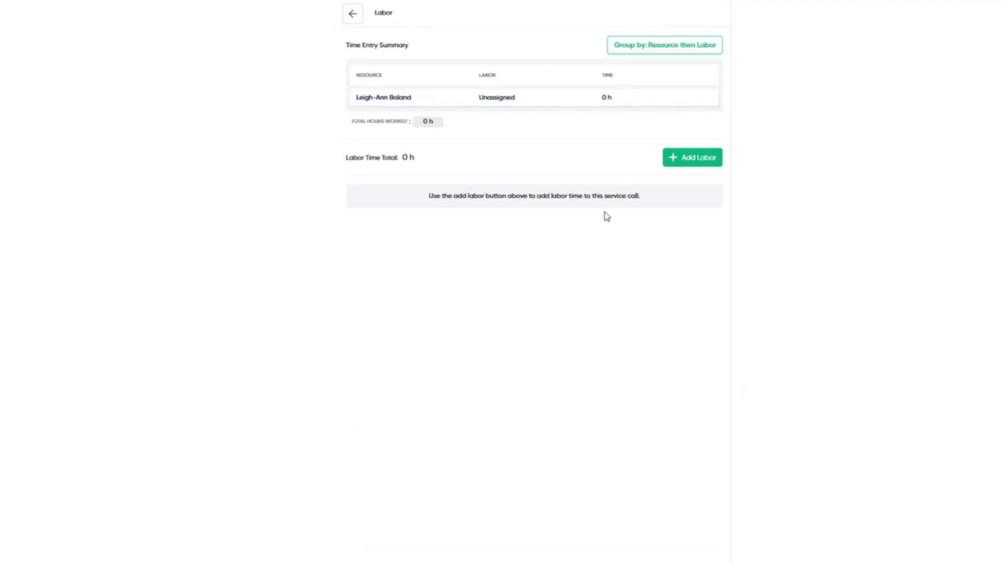
pyautogui.click(692, 158)
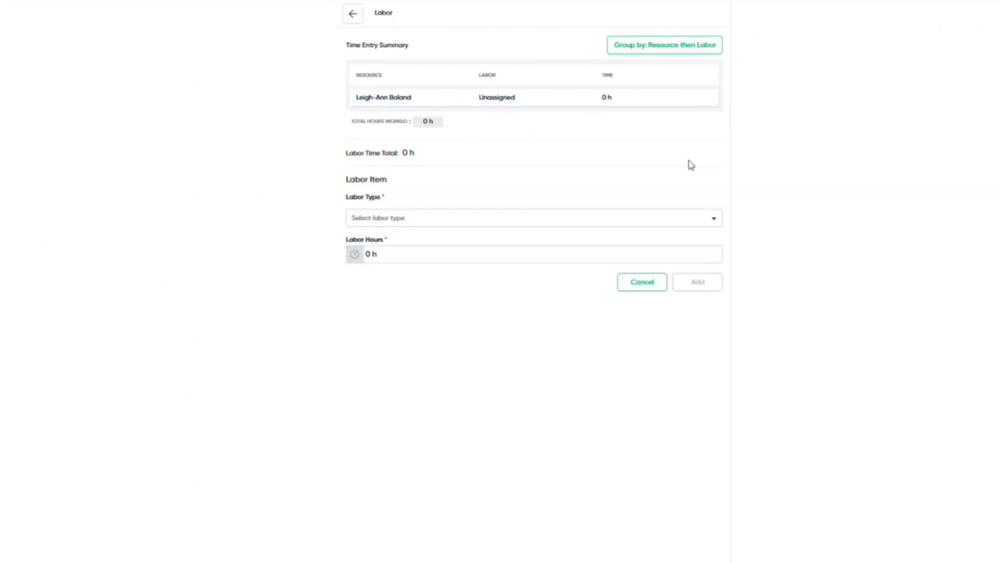
pyautogui.click(494, 223)
pyautogui.click(443, 323)
pyautogui.click(397, 261)
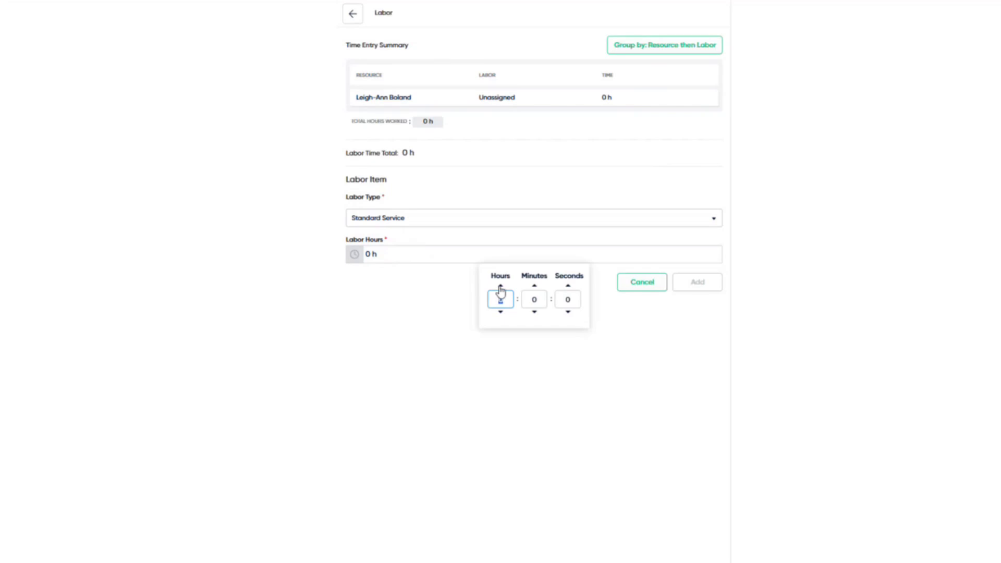
pyautogui.click(500, 286)
pyautogui.click(647, 319)
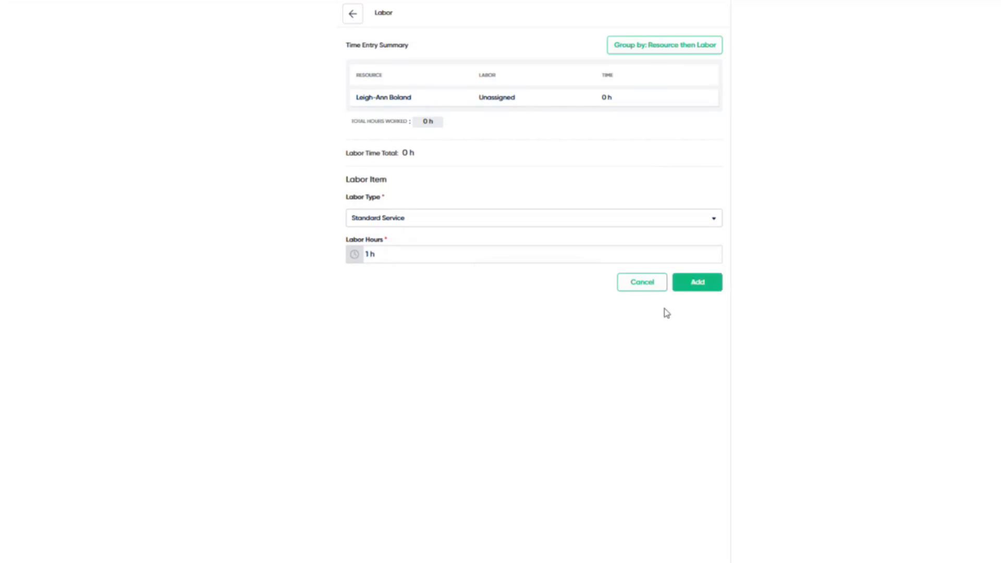
pyautogui.click(696, 284)
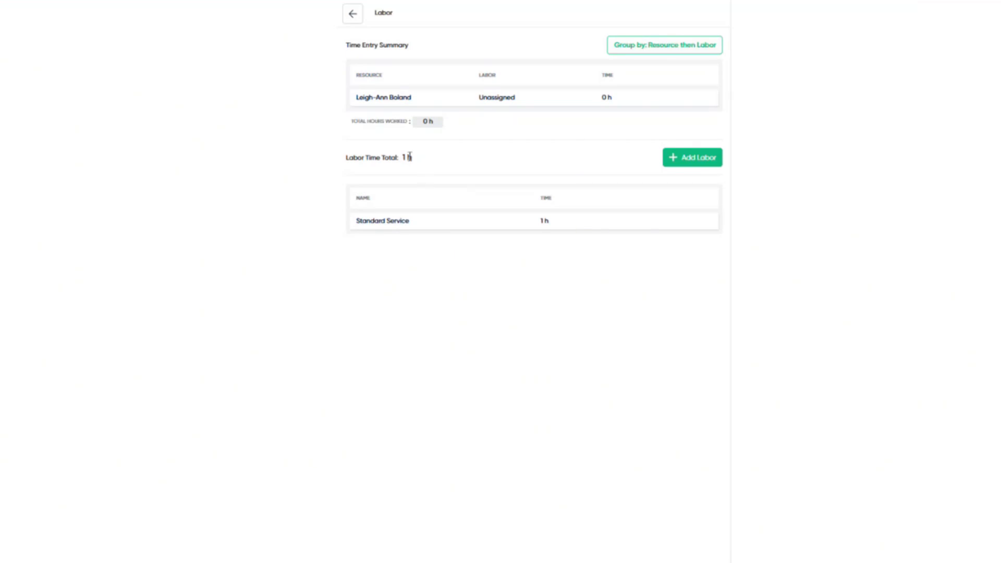
pyautogui.click(354, 15)
# - Set SC-12's drive time to 20 minutes
pyautogui.scroll(-4, 556, 217)
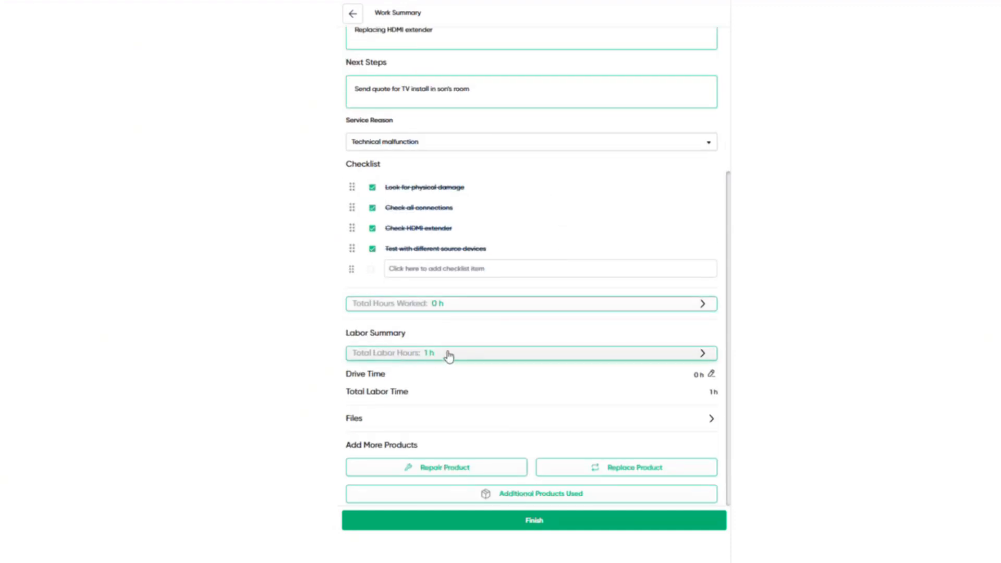
pyautogui.click(712, 380)
pyautogui.click(723, 415)
pyautogui.write('20')
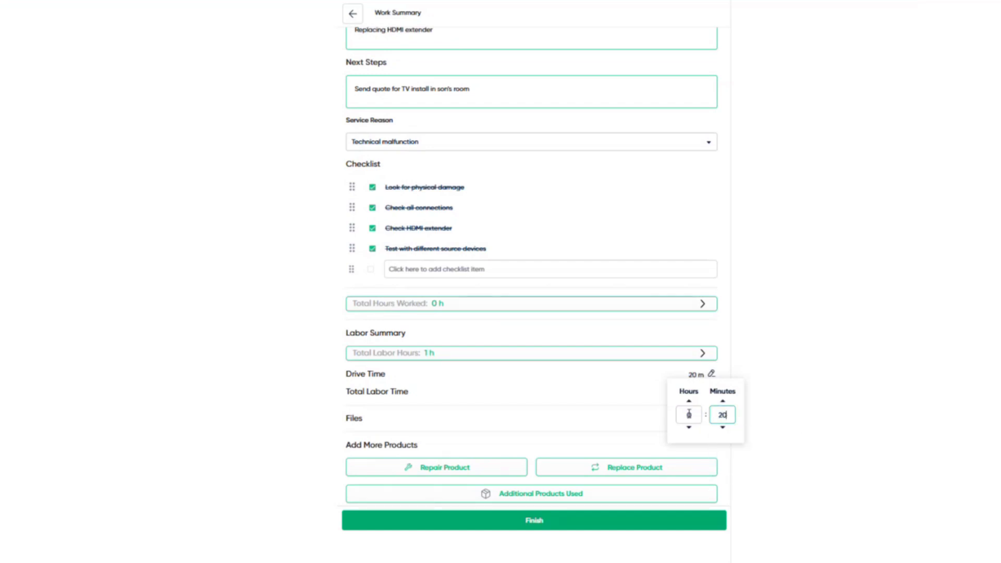
pyautogui.click(637, 400)
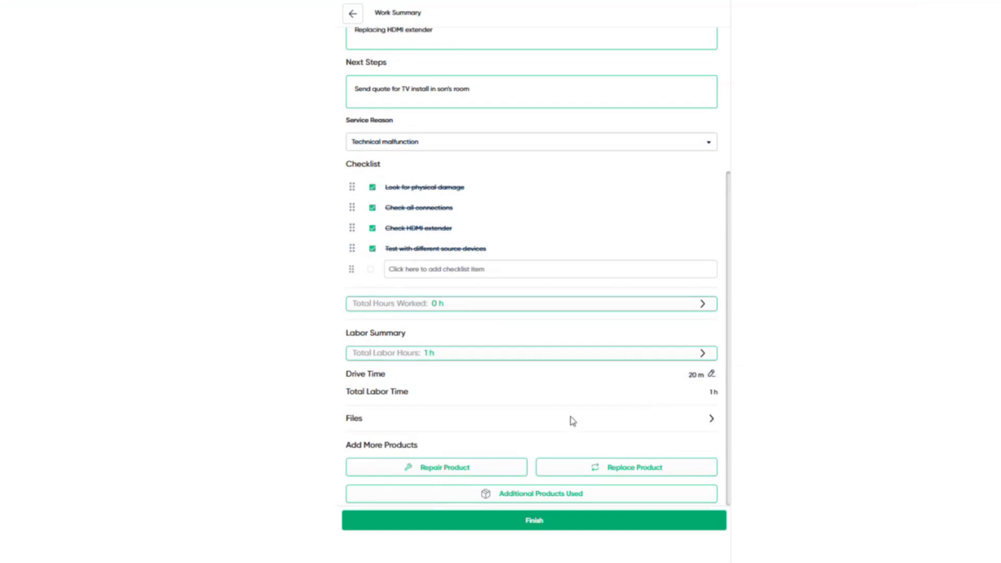
# - Clock out with Standard Service labor type and mark SC-12 as completed
pyautogui.click(524, 522)
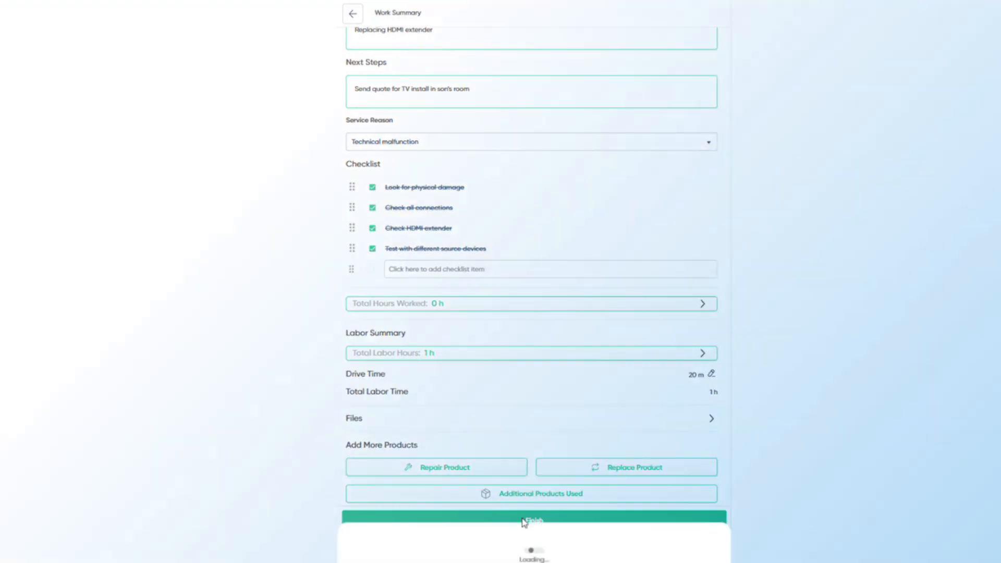
pyautogui.click(534, 534)
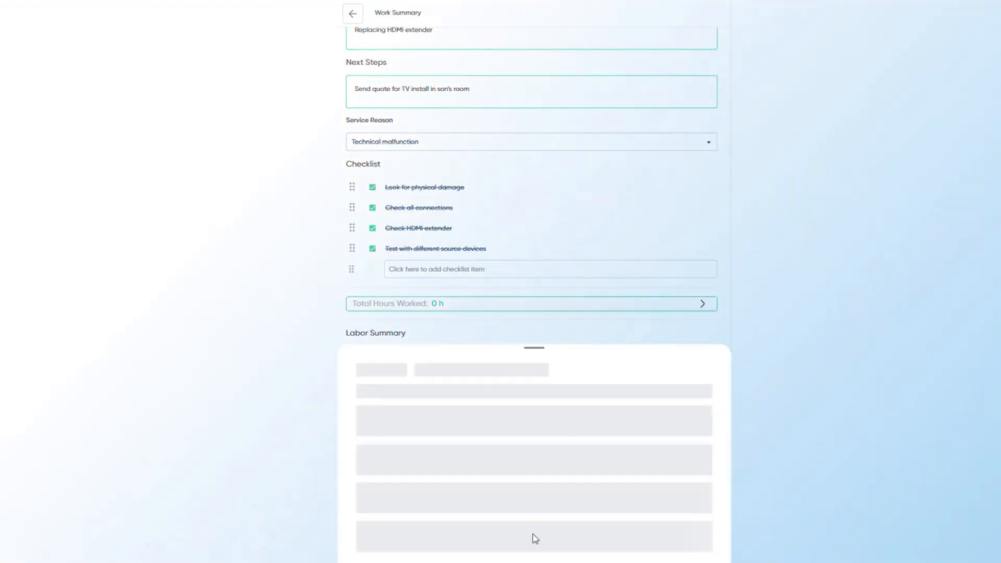
pyautogui.click(621, 460)
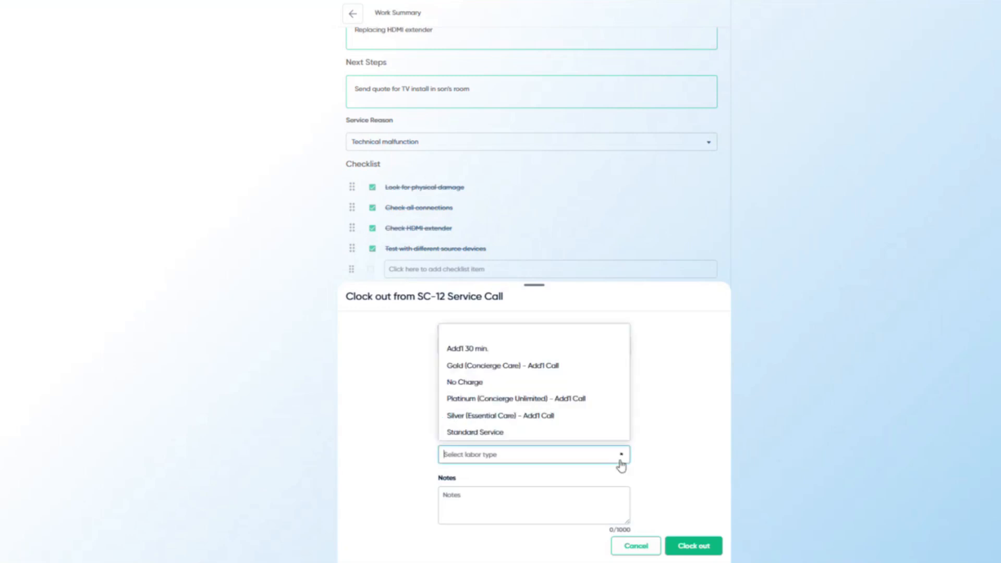
pyautogui.click(608, 436)
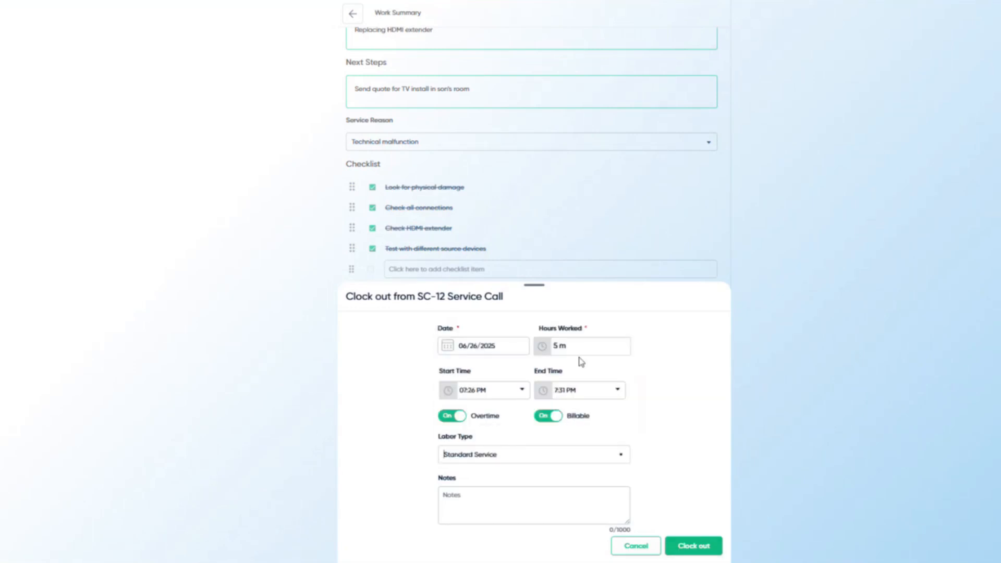
pyautogui.click(689, 545)
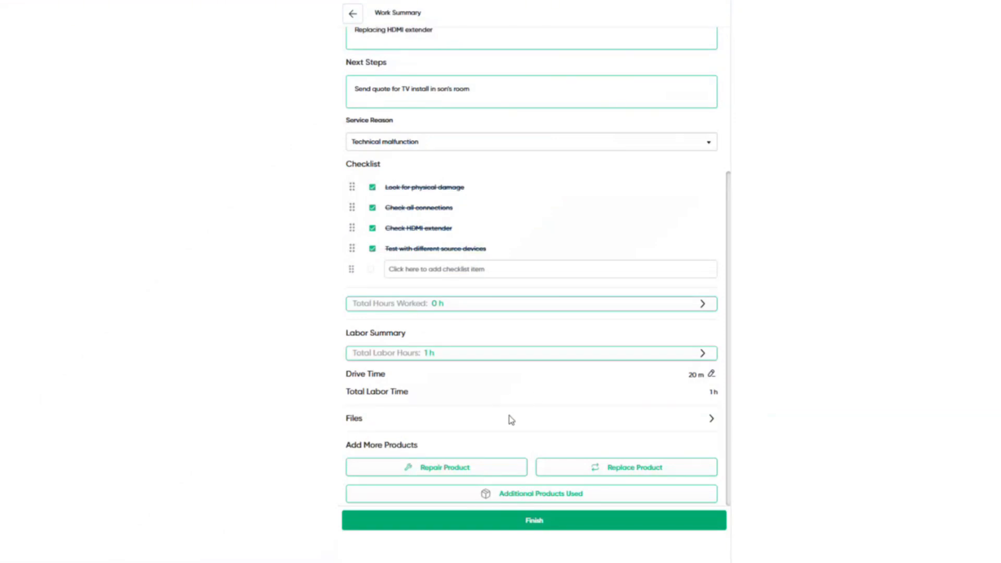
pyautogui.click(534, 526)
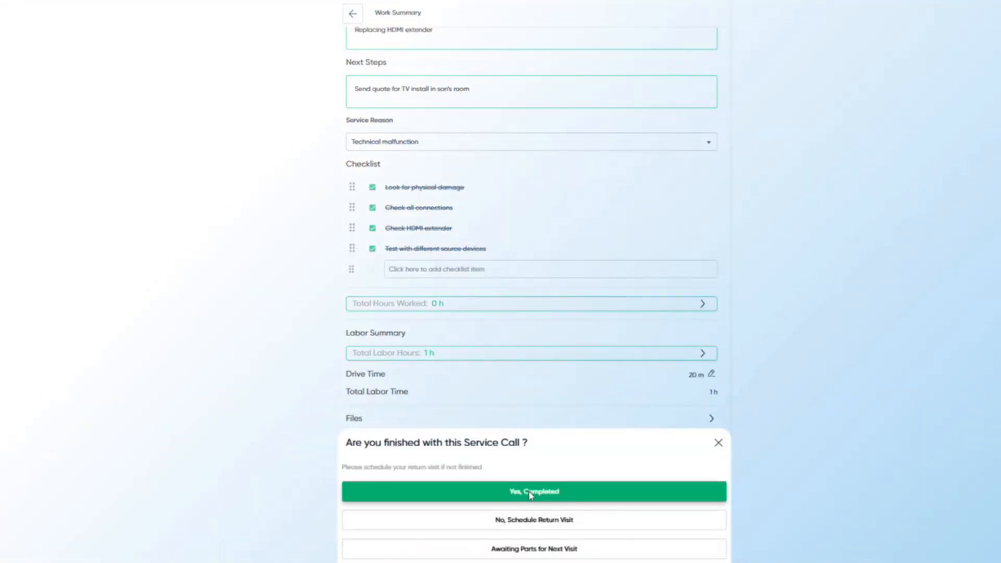
pyautogui.click(531, 493)
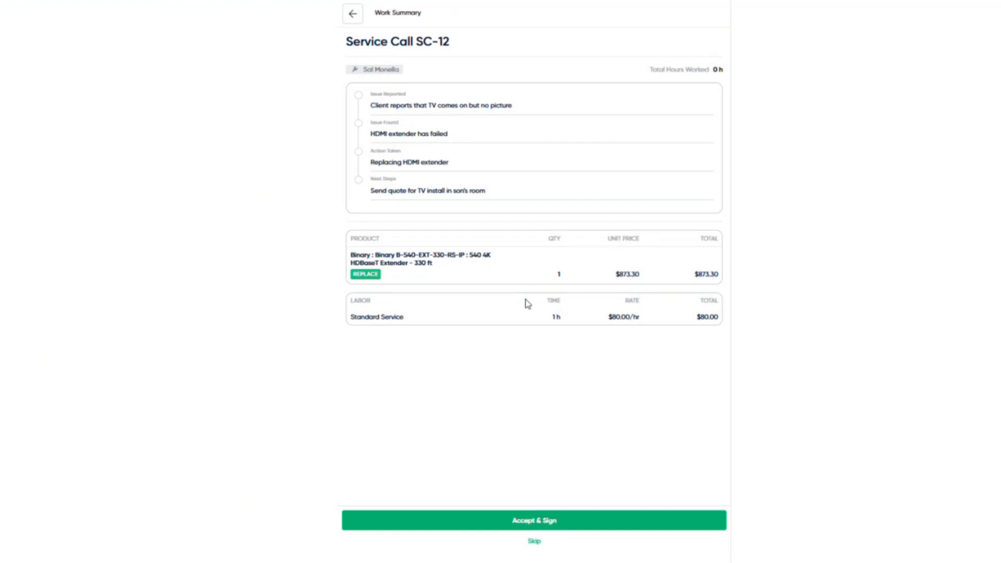
# - Open the client accept-and-sign form and enter the client's name in the e-mail field
pyautogui.click(558, 519)
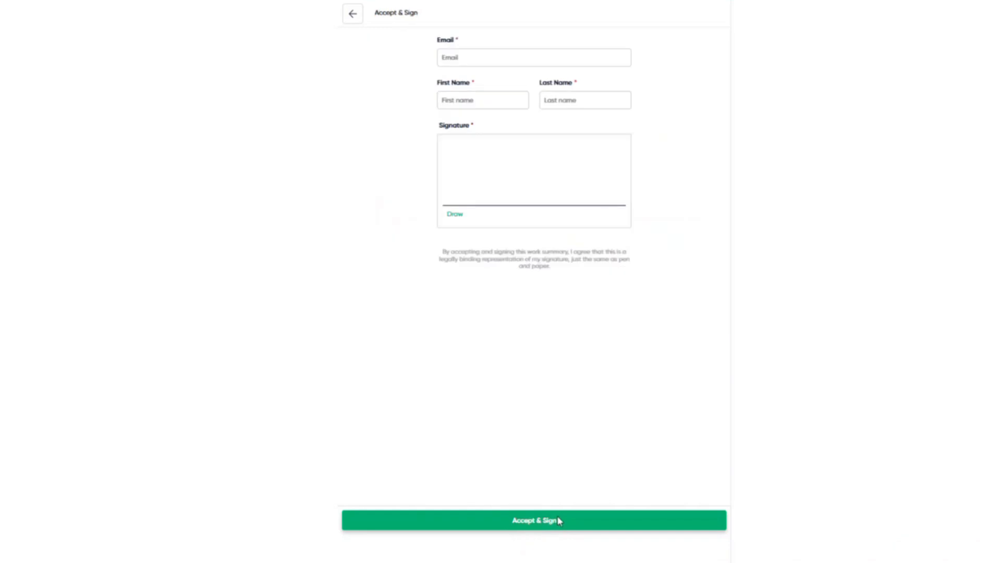
pyautogui.click(470, 57)
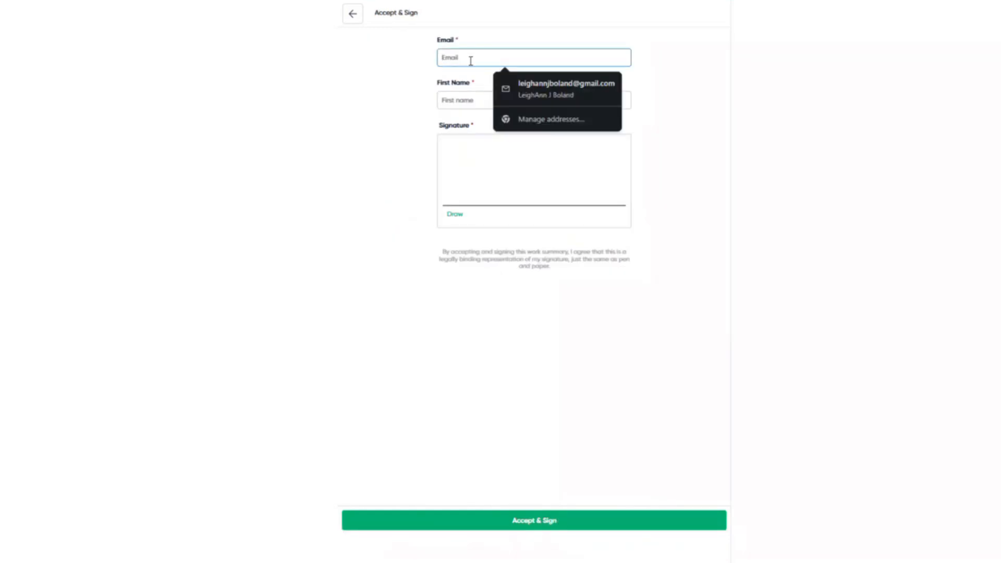
pyautogui.write('Sal Monella')
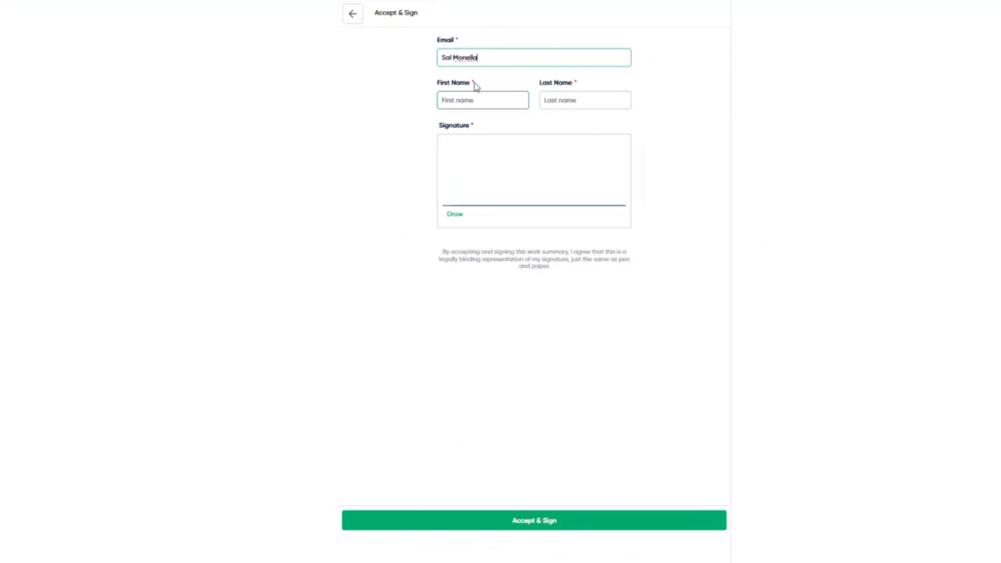
pyautogui.click(476, 99)
pyautogui.tripleClick(473, 59)
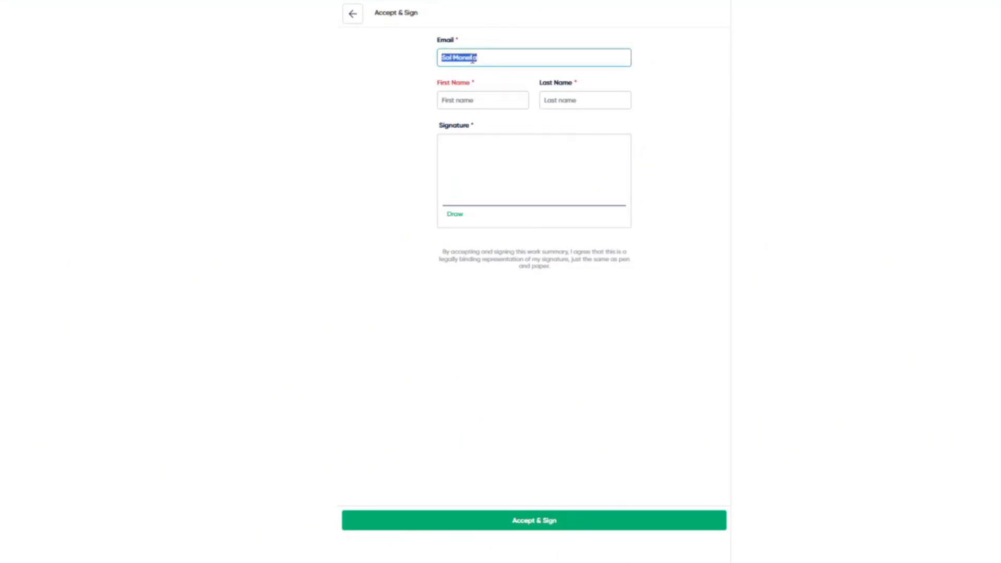
# - Skip the client signature and close the completion page to return to the dashboard
pyautogui.click(353, 13)
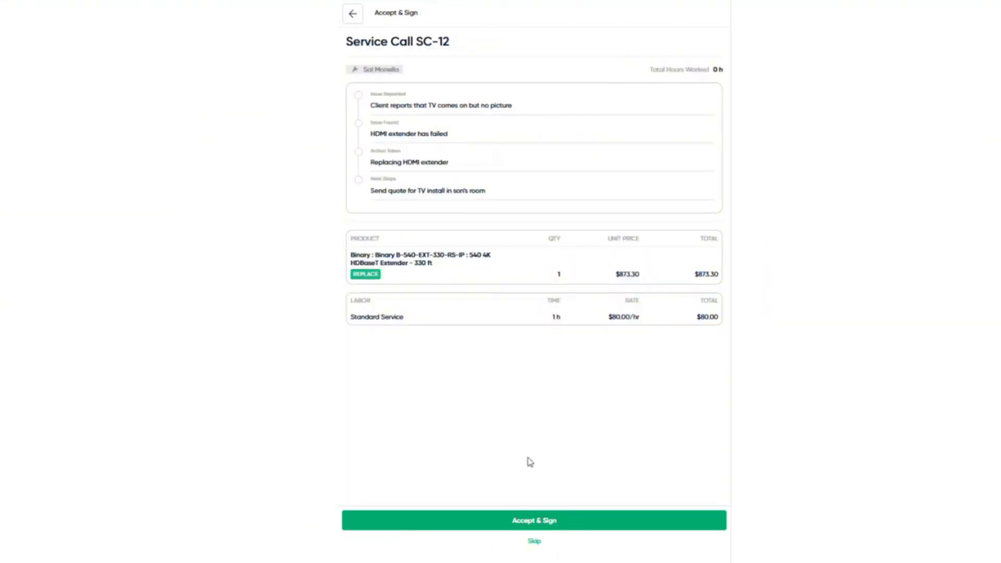
pyautogui.click(534, 543)
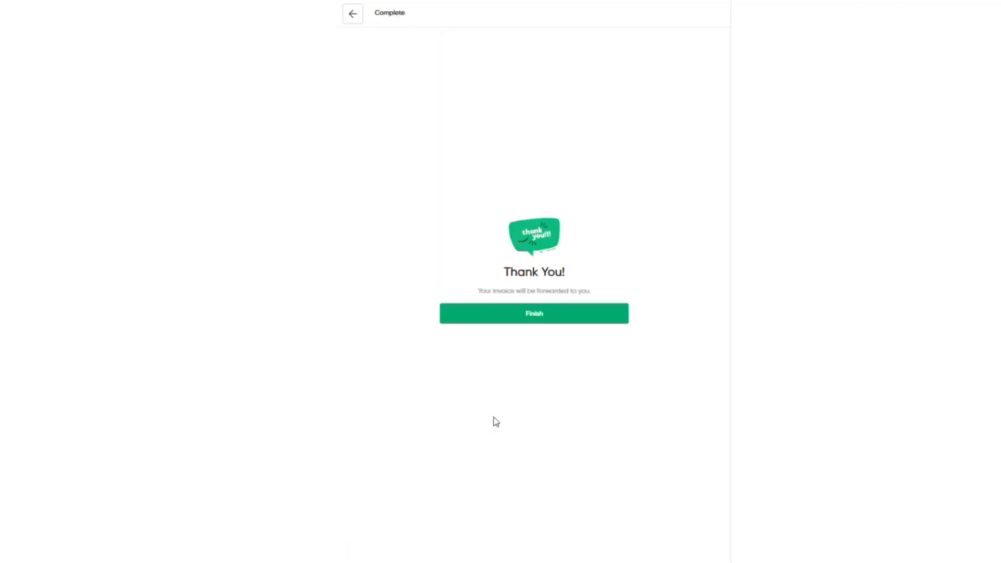
pyautogui.click(534, 314)
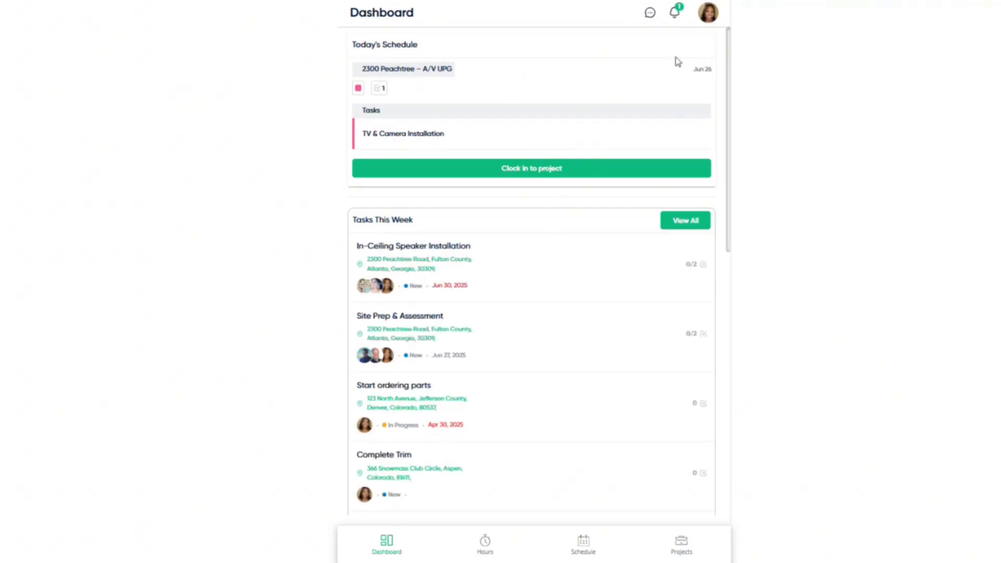
# - Switch to the office user view and open Service Management's open service calls
pyautogui.click(709, 14)
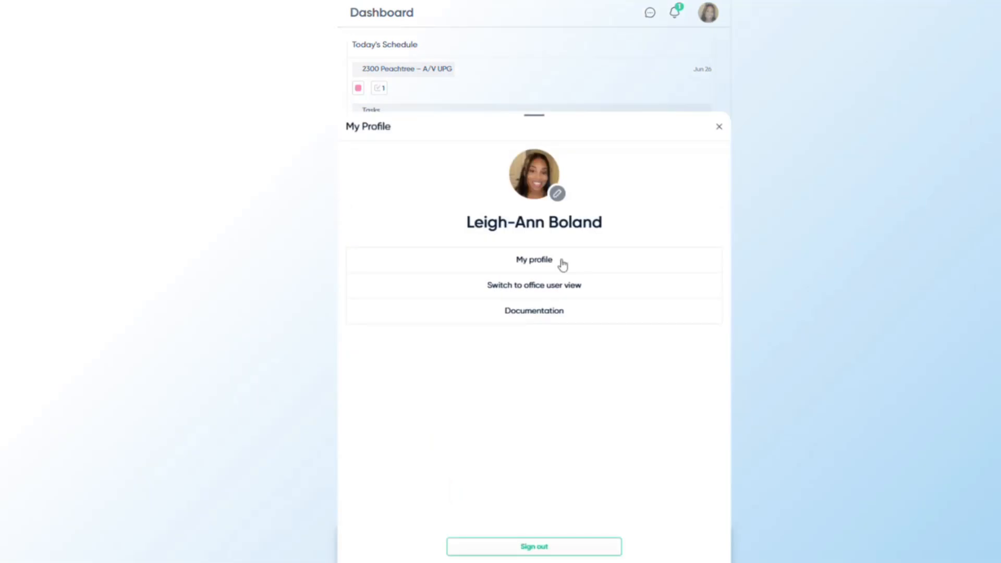
pyautogui.click(561, 290)
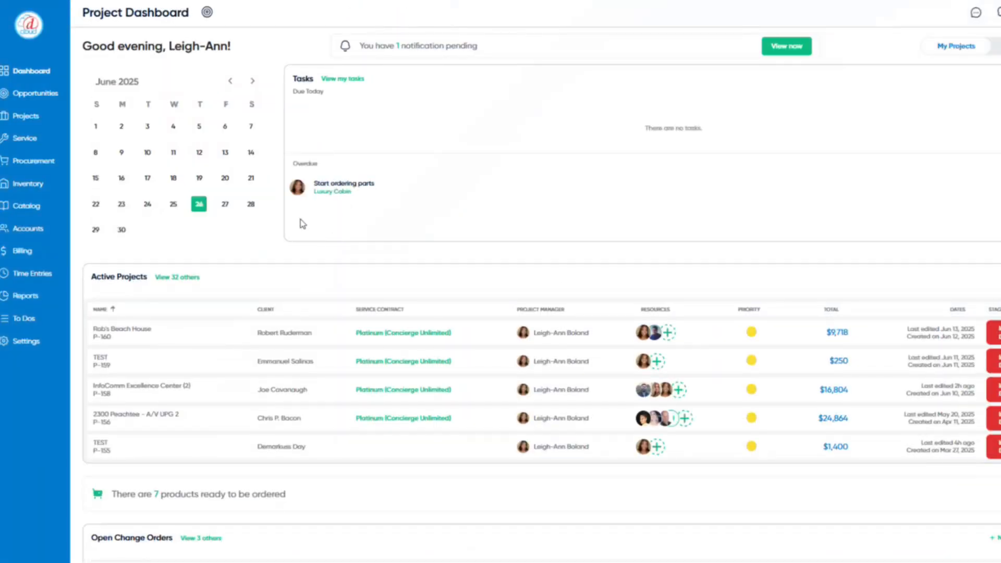
pyautogui.click(41, 142)
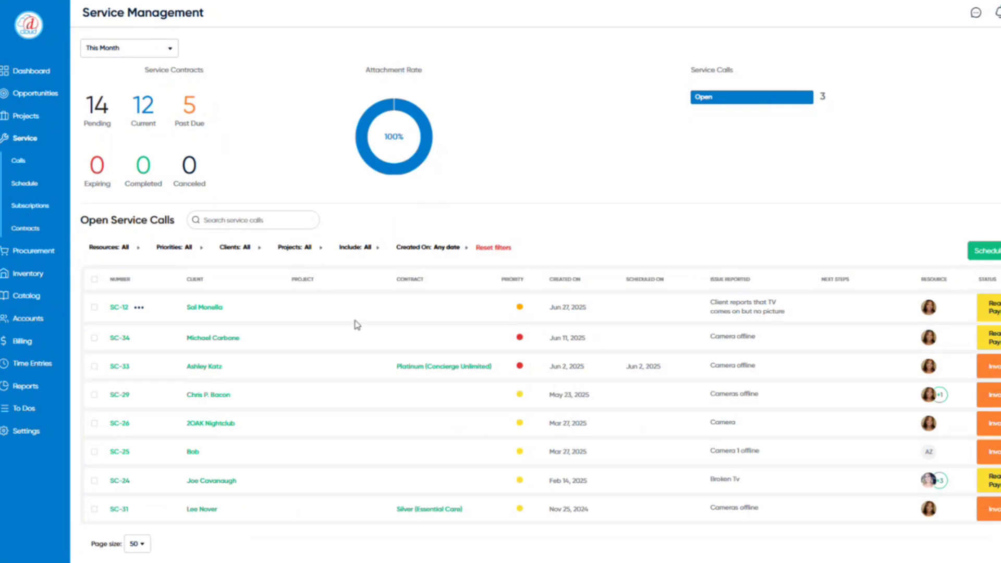
# - Open SC-12 from Open Service Calls and view its Work Summary tab
pyautogui.click(119, 309)
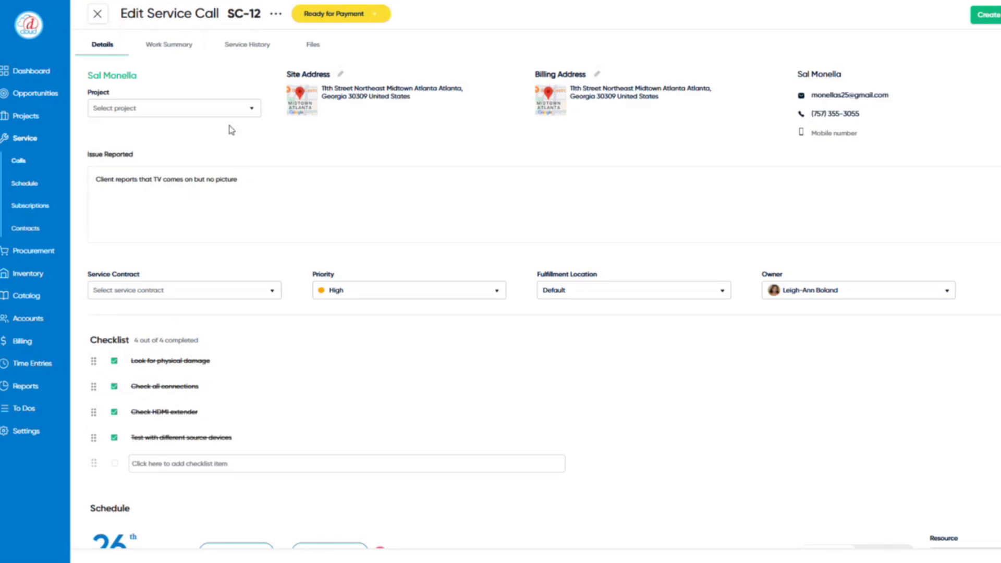
pyautogui.click(188, 53)
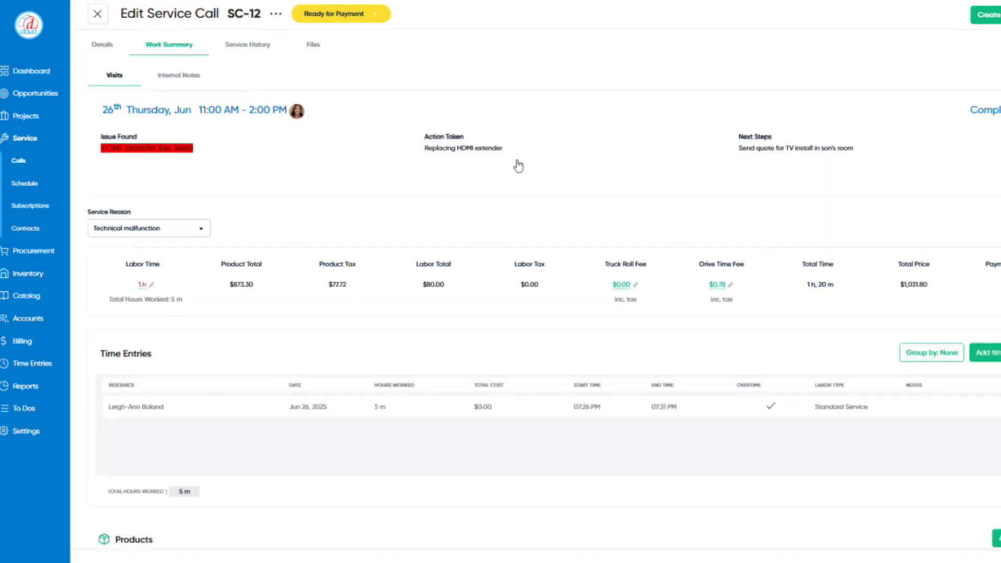
pyautogui.click(382, 149)
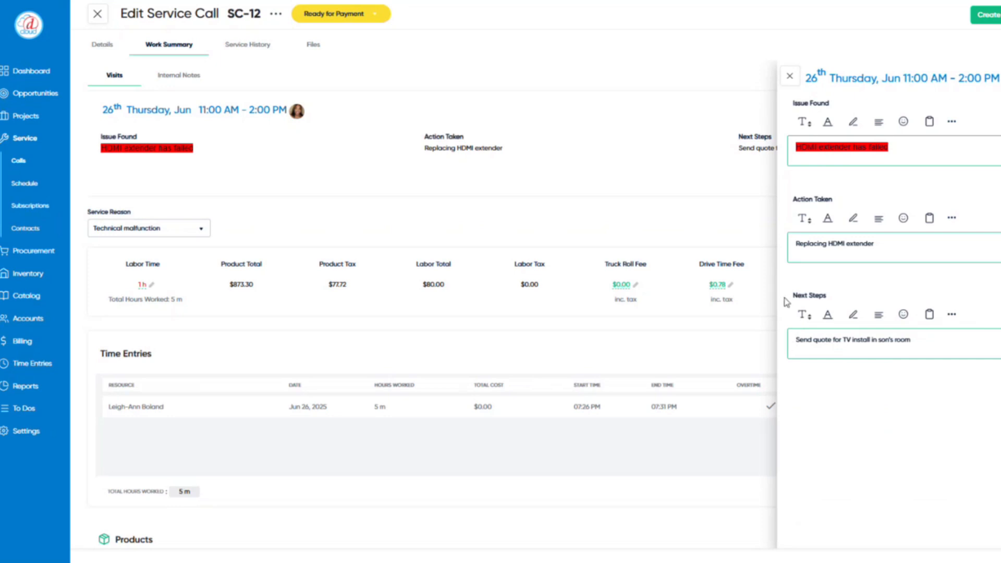
pyautogui.click(790, 77)
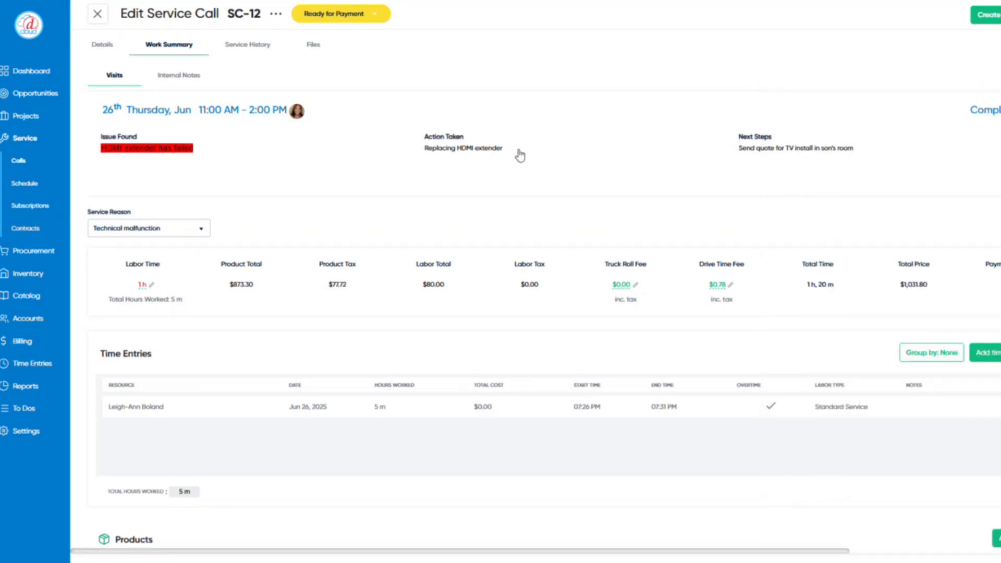
pyautogui.scroll(-1, 197, 240)
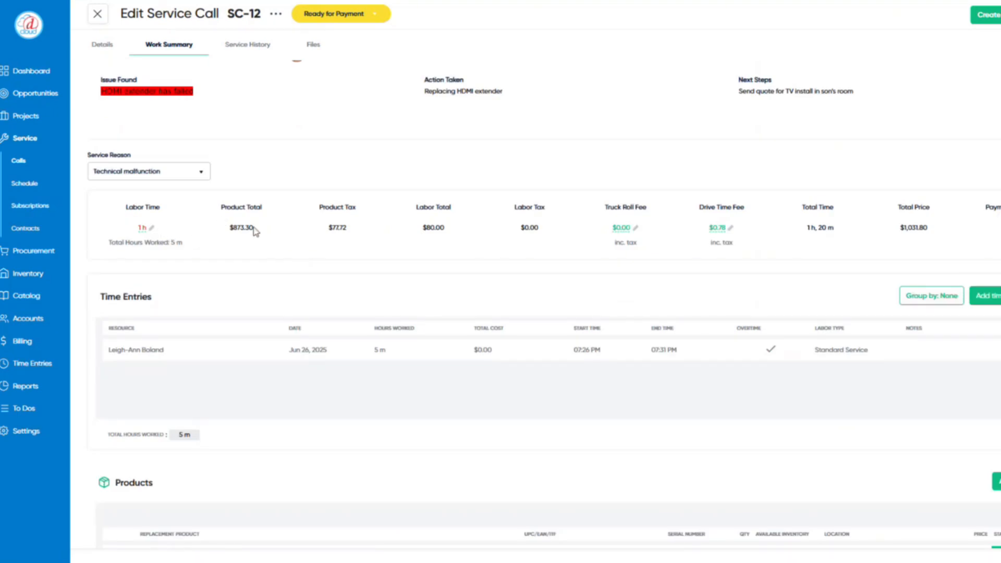
pyautogui.scroll(-1, 276, 295)
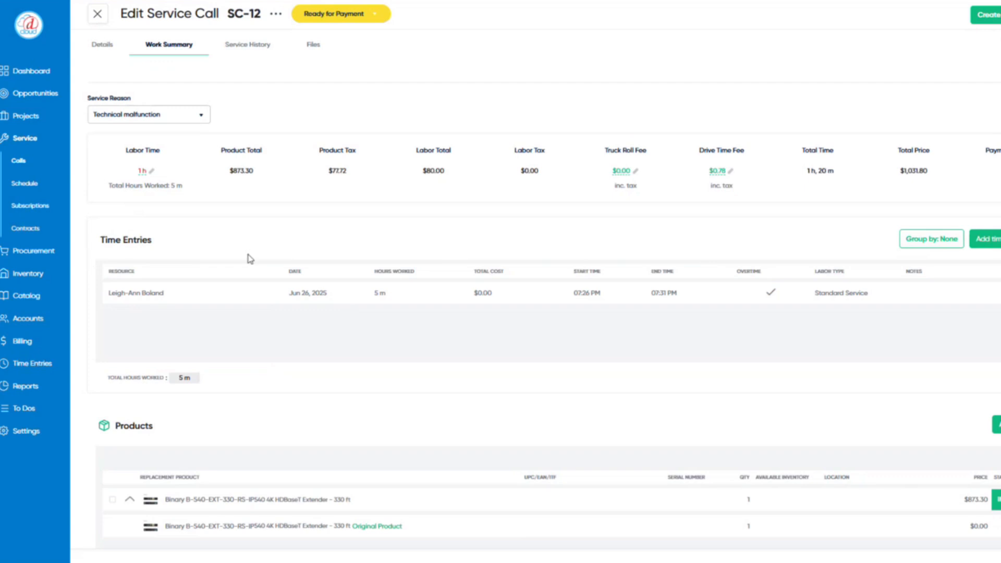
pyautogui.click(142, 172)
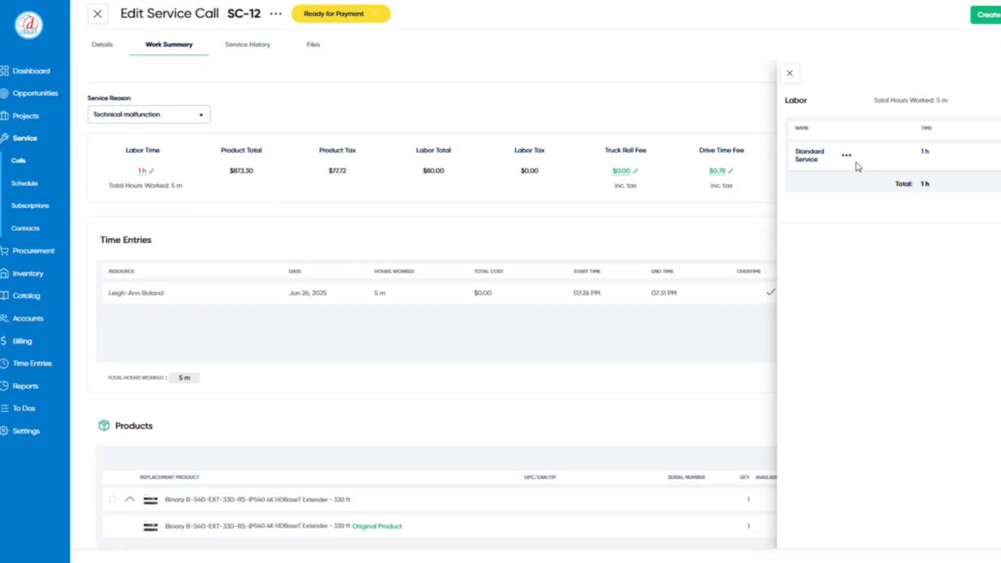
pyautogui.click(791, 74)
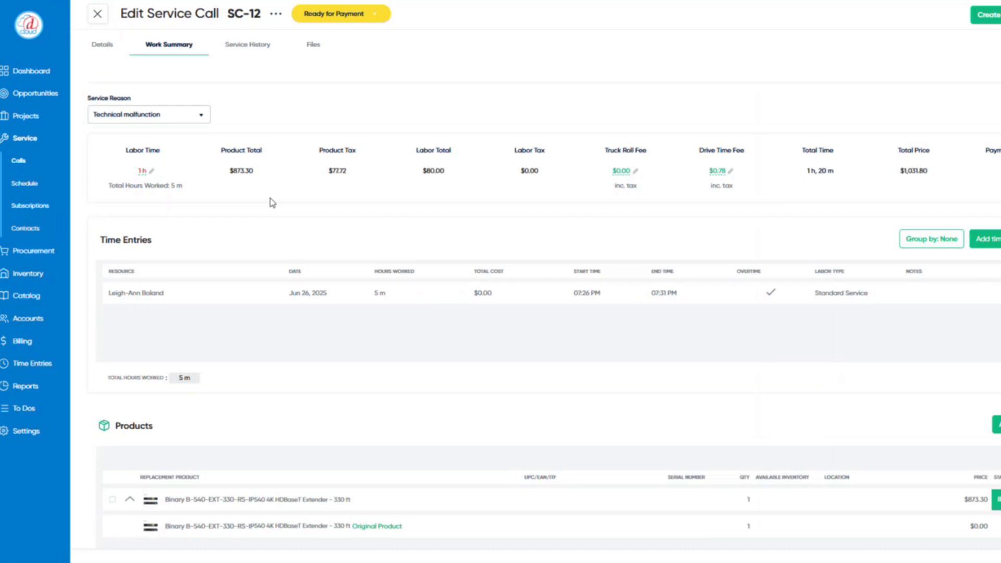
pyautogui.scroll(-2, 271, 202)
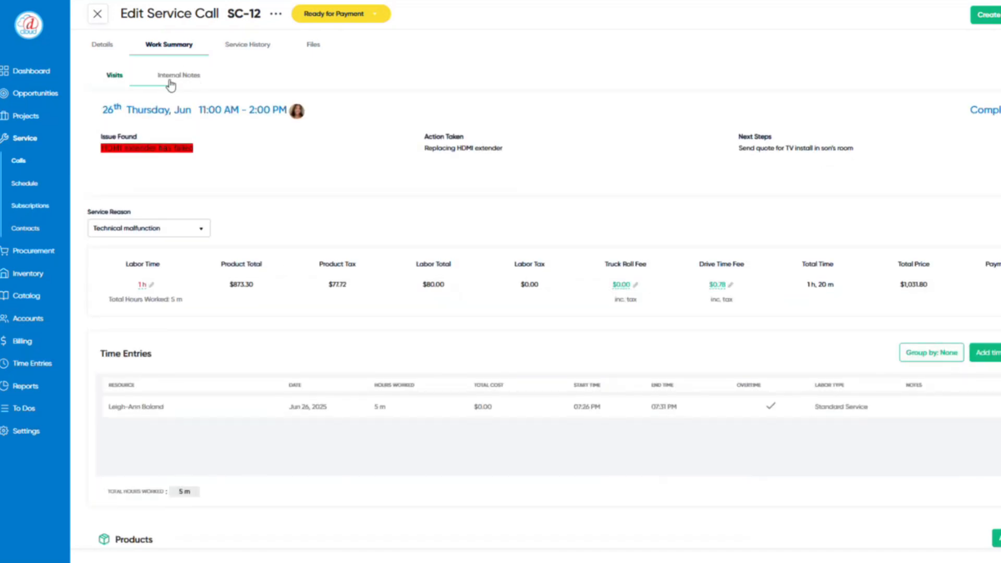
# - Review SC-12's Internal Notes, Service History, and Files tabs
pyautogui.click(174, 83)
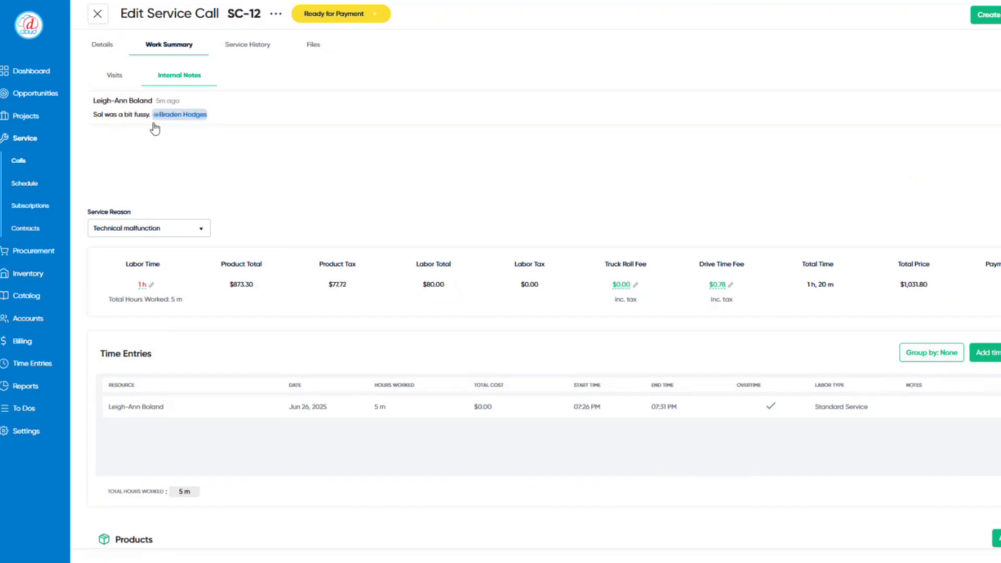
pyautogui.click(266, 53)
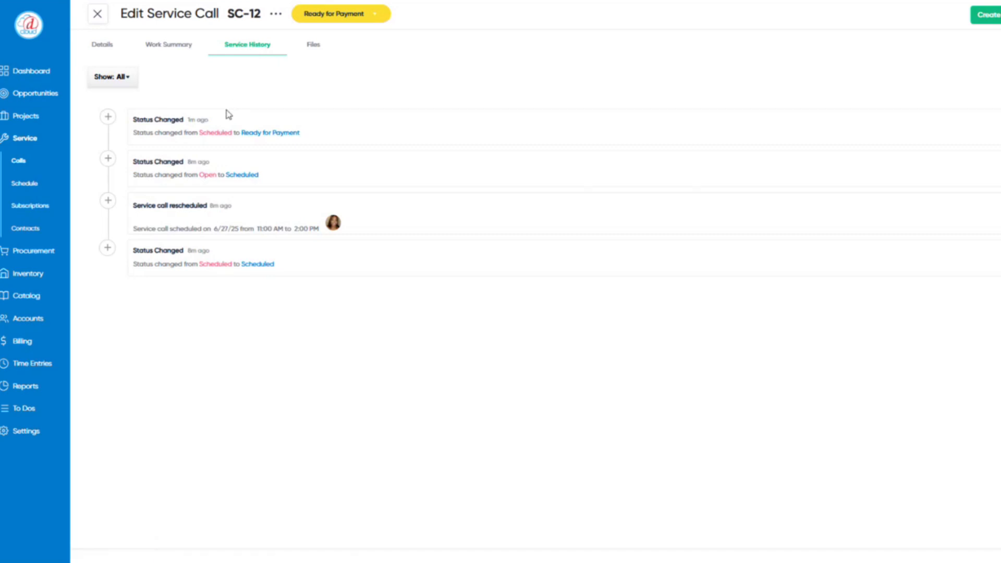
pyautogui.click(316, 52)
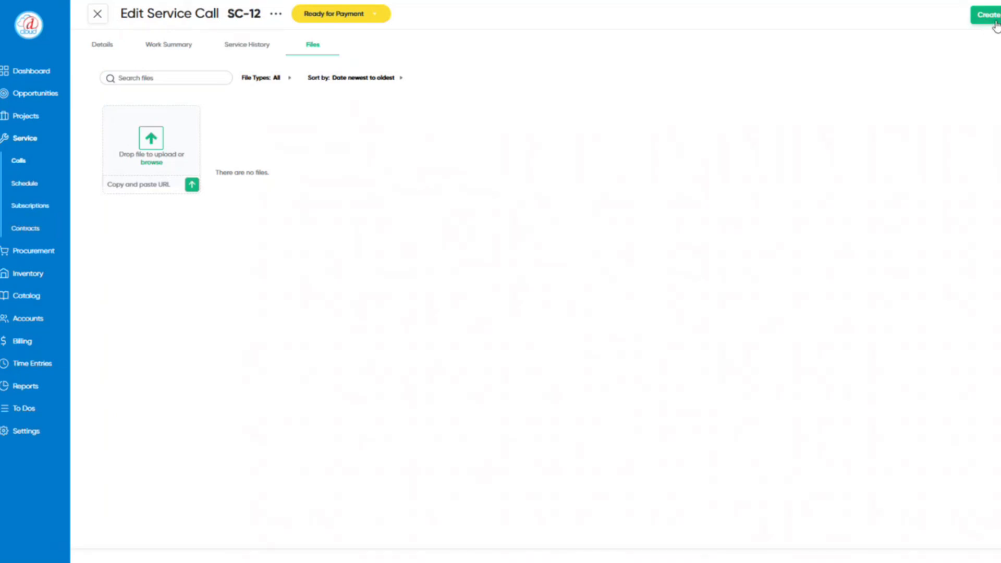
# - Create SC-12's $1,031.80 invoice with QuickBooks Online sync enabled
pyautogui.click(994, 21)
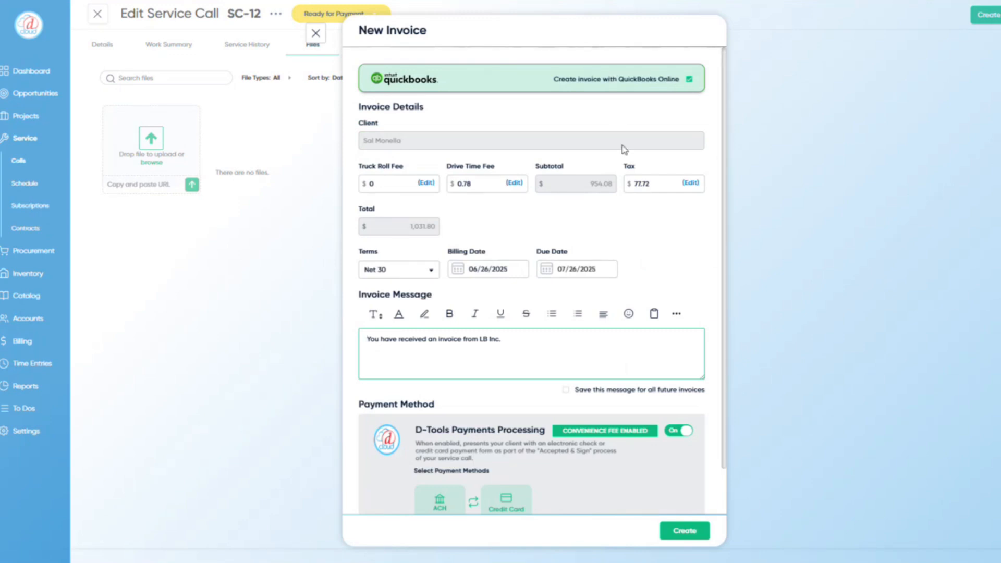
pyautogui.scroll(-2, 537, 399)
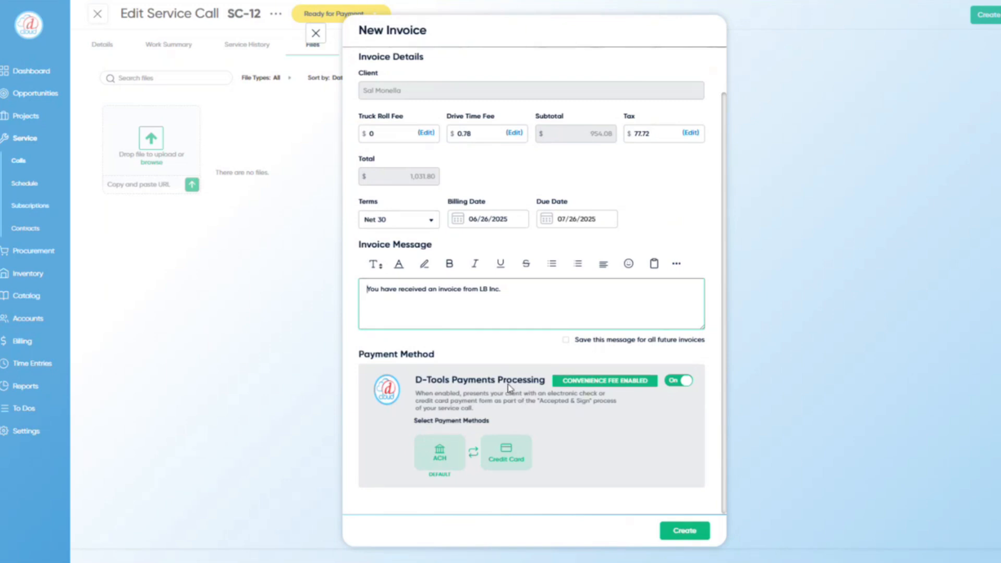
pyautogui.scroll(2, 509, 412)
pyautogui.scroll(-2, 508, 411)
pyautogui.click(675, 531)
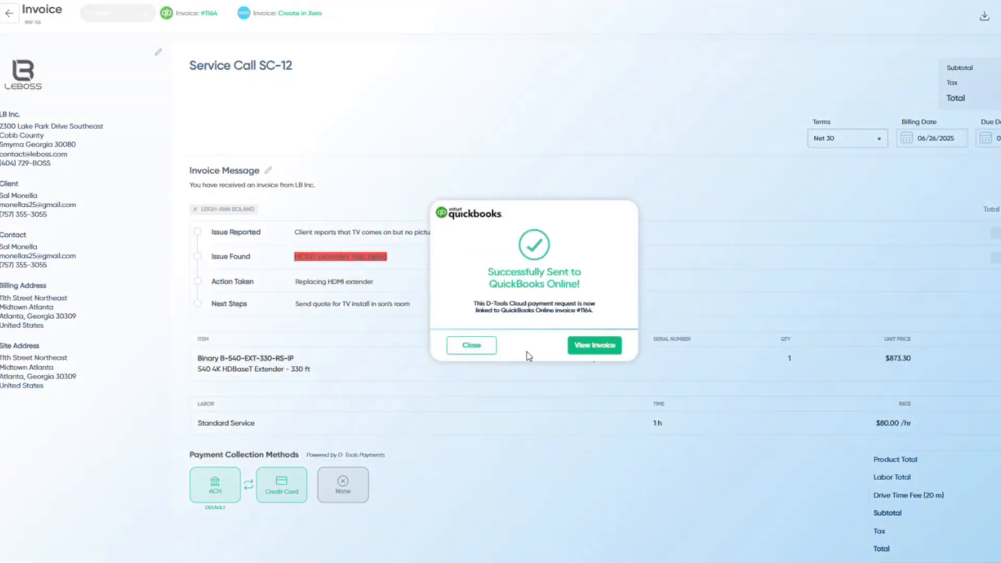
# - Dismiss the QuickBooks success message and preview invoice INV-56 as the client sees it
pyautogui.click(491, 349)
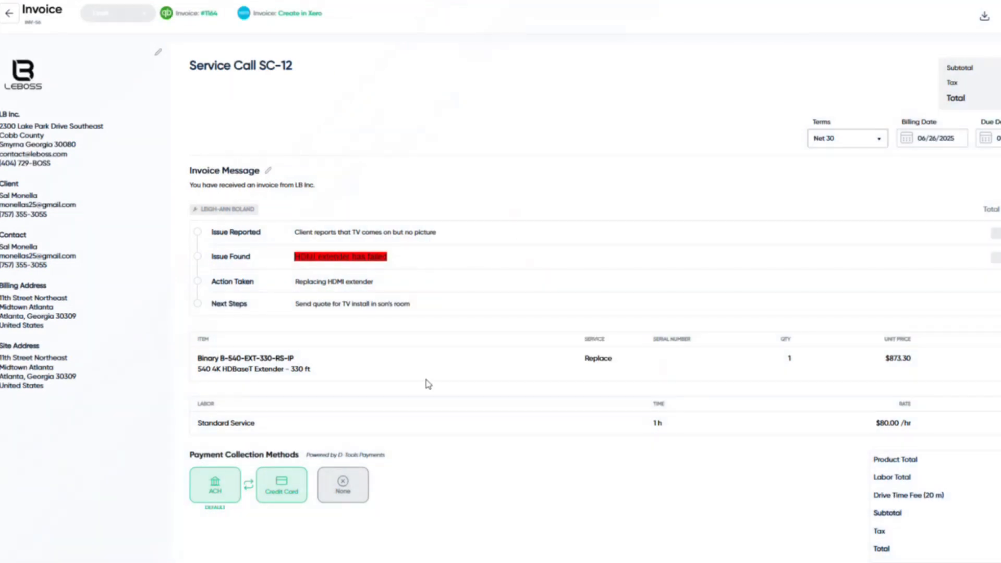
pyautogui.scroll(-2, 428, 384)
pyautogui.scroll(-5, 428, 384)
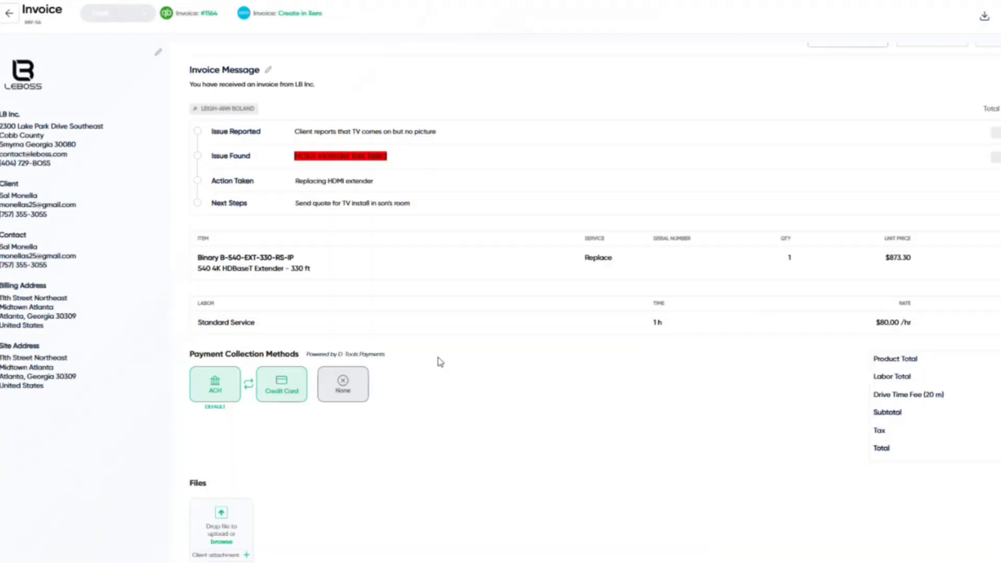
pyautogui.scroll(6, 458, 368)
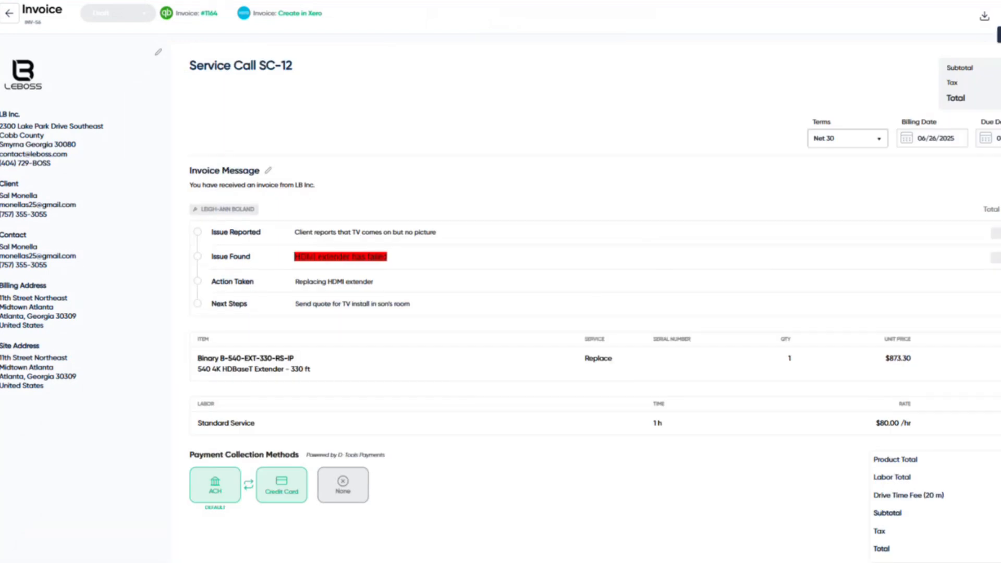
pyautogui.click(985, 16)
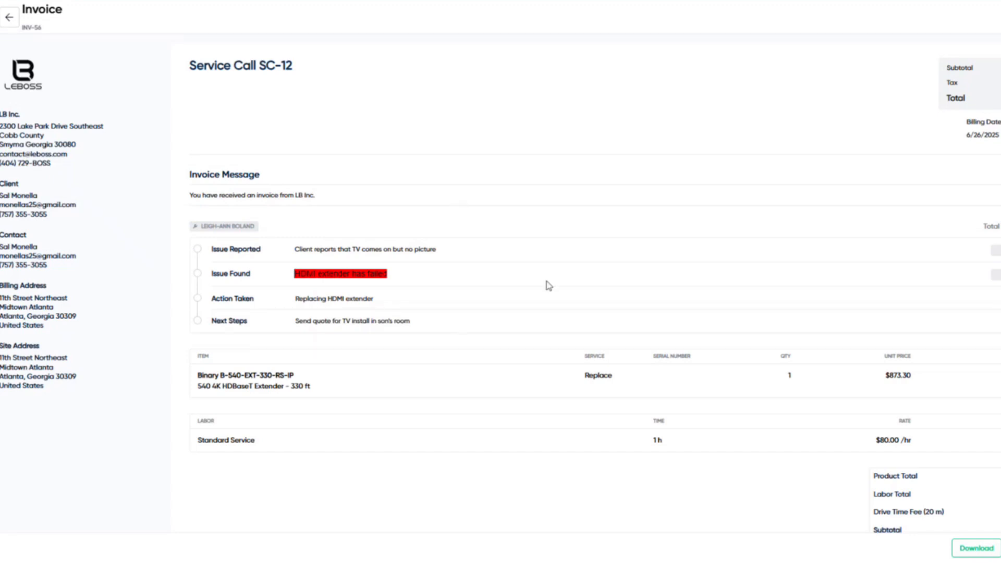
pyautogui.scroll(-2, 546, 287)
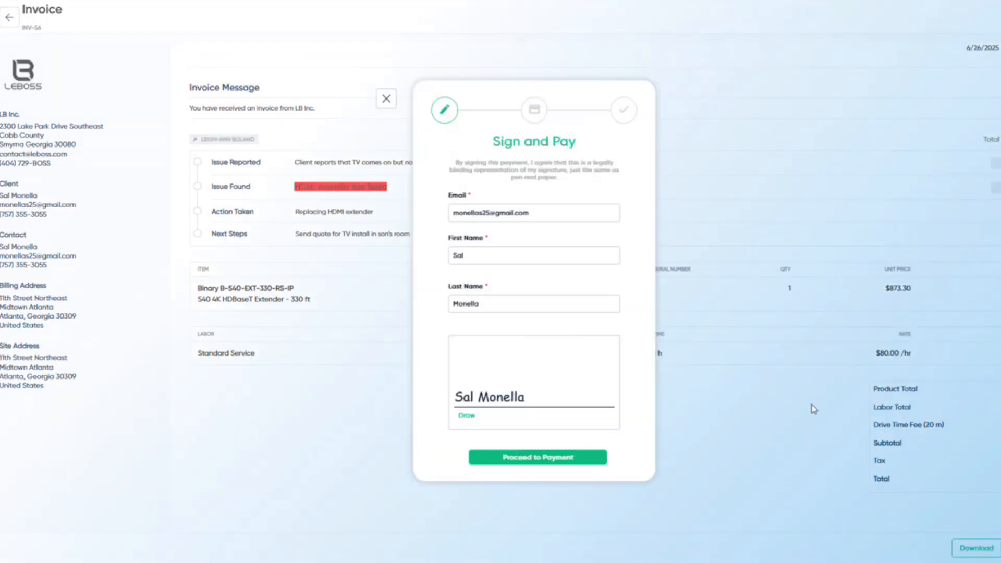
# - Step through client signing to the $1,031.80 payment view, then return to the invoice editor
pyautogui.click(554, 307)
pyautogui.click(545, 462)
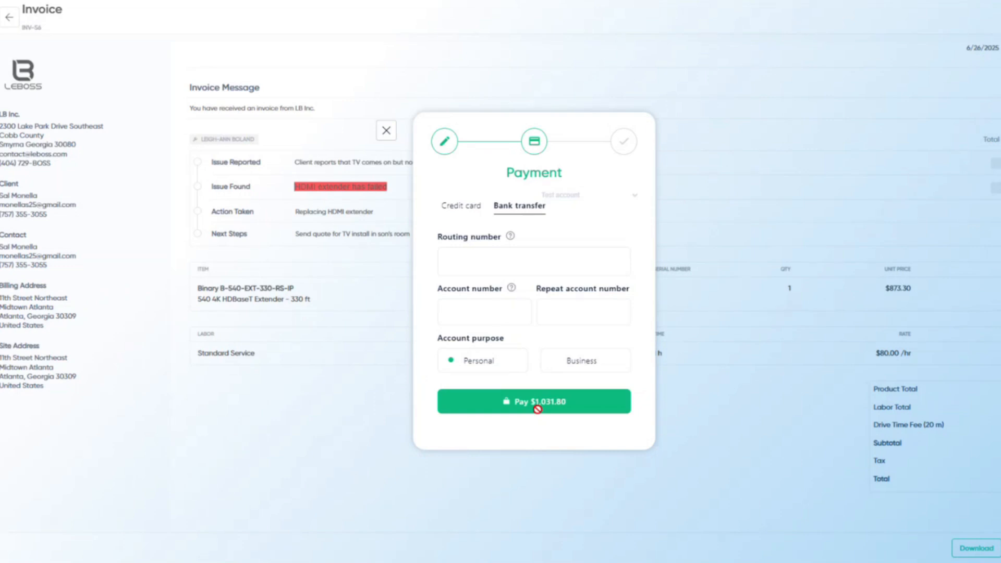
pyautogui.click(387, 132)
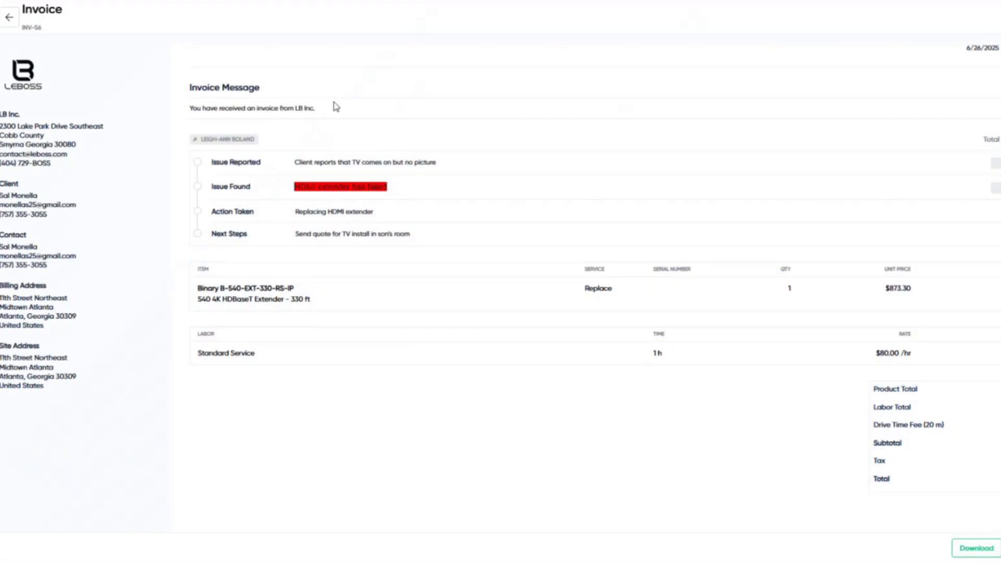
pyautogui.click(12, 20)
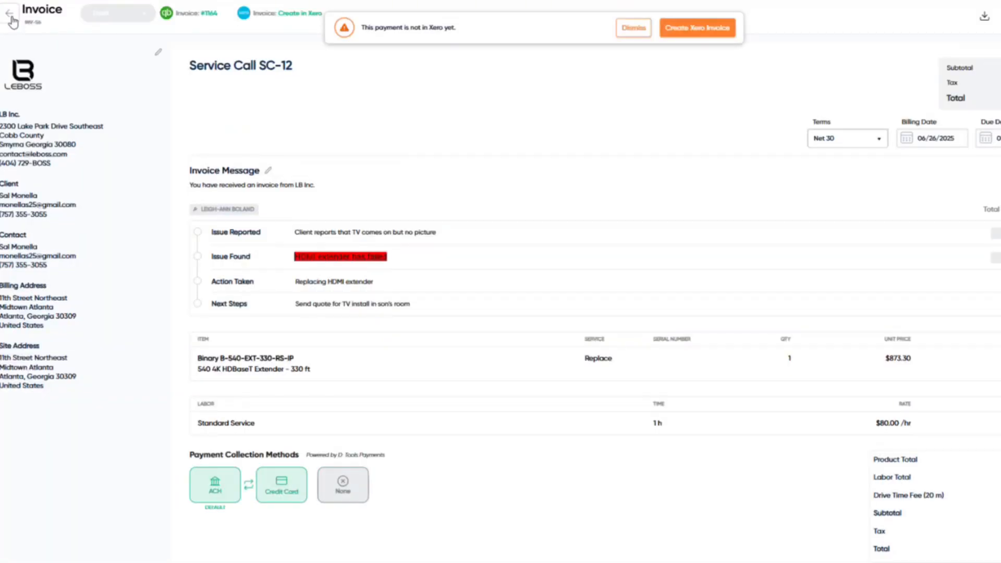
# - Go back from the invoice to SC-12's Edit Service Call page
pyautogui.click(12, 20)
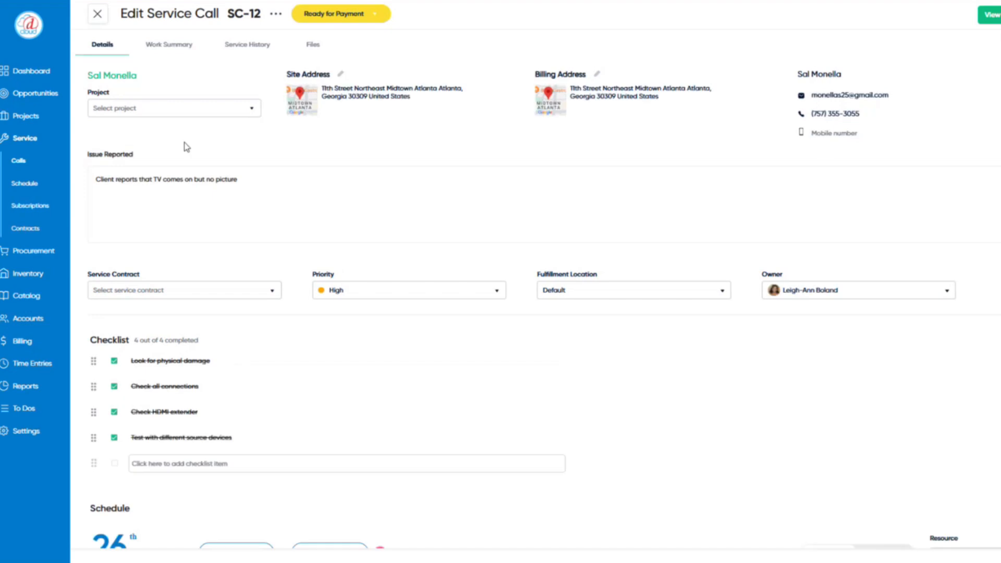